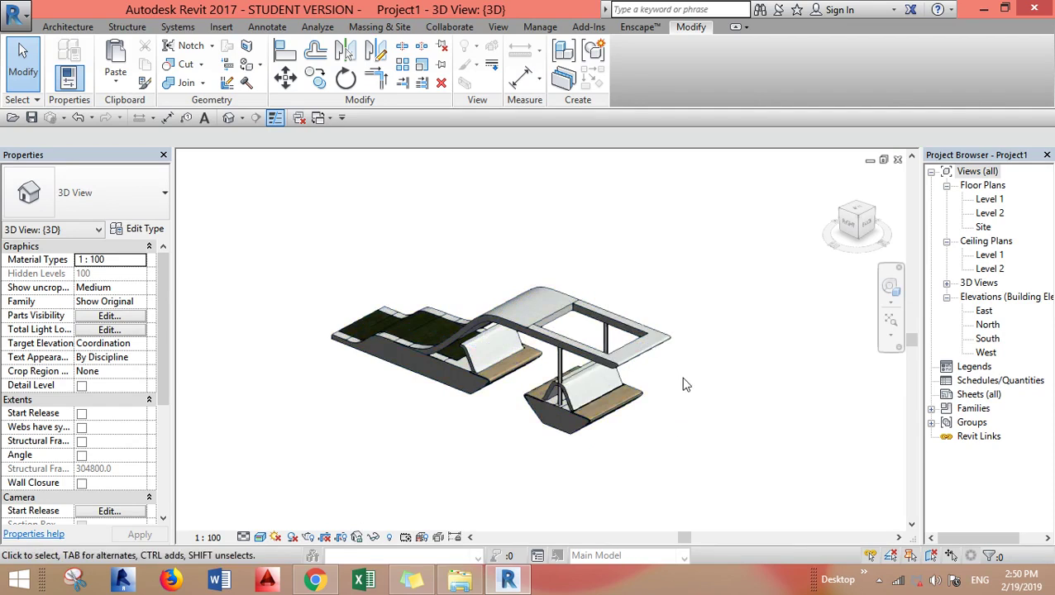
{"action": "left_click", "coordinate": [607, 371]}
{"action": "left_click", "coordinate": [737, 443]}
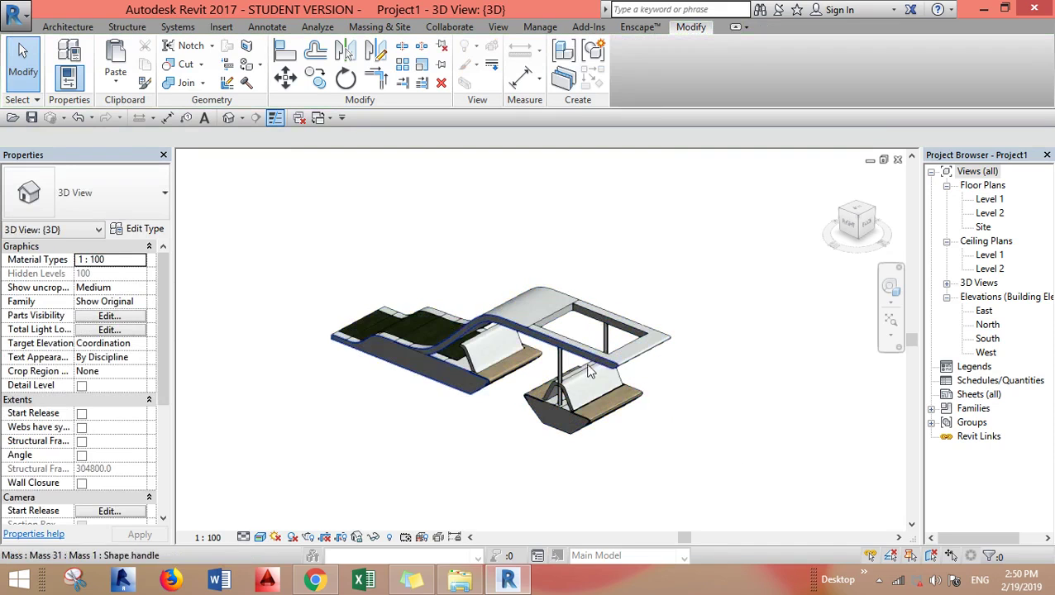
{"action": "scroll", "coordinate": [534, 300], "scroll_direction": "up", "scroll_amount": 5}
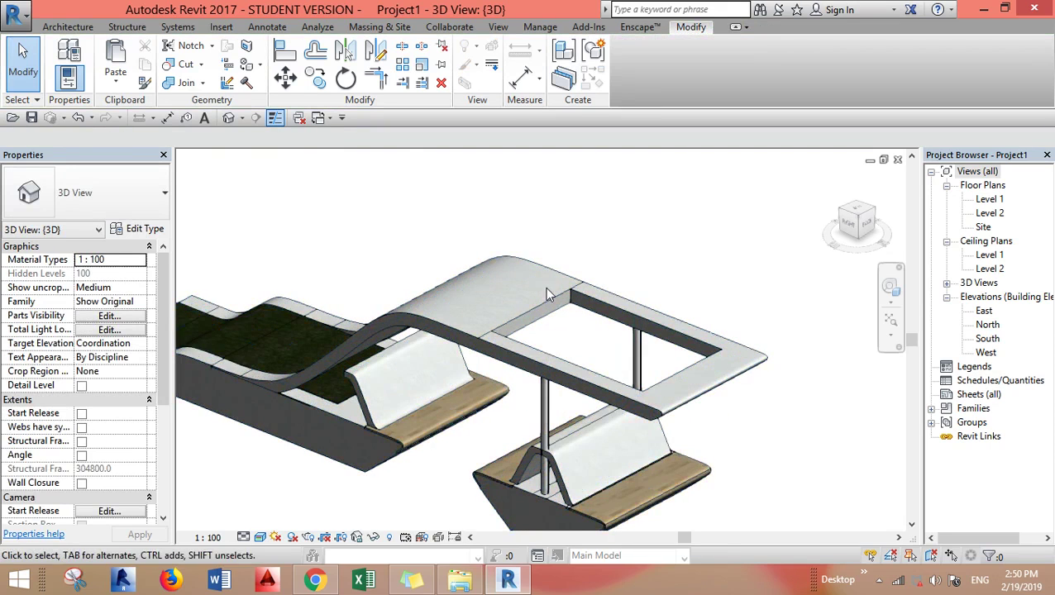
{"action": "scroll", "coordinate": [596, 343], "scroll_direction": "down", "scroll_amount": 4}
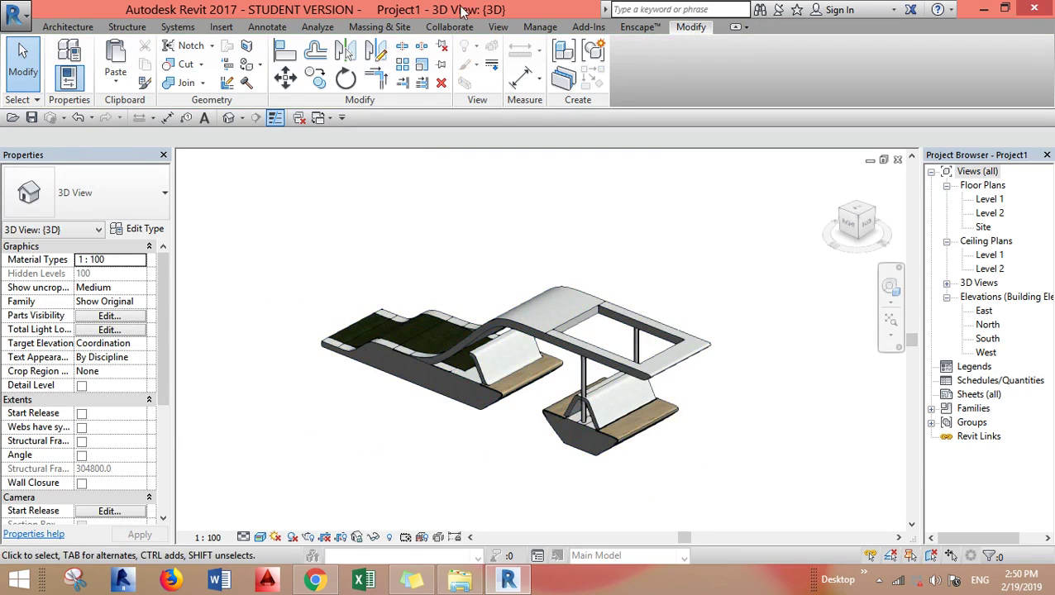
- Create a new family from the Metric Generic Model Adaptive template
{"action": "left_click", "coordinate": [13, 15]}
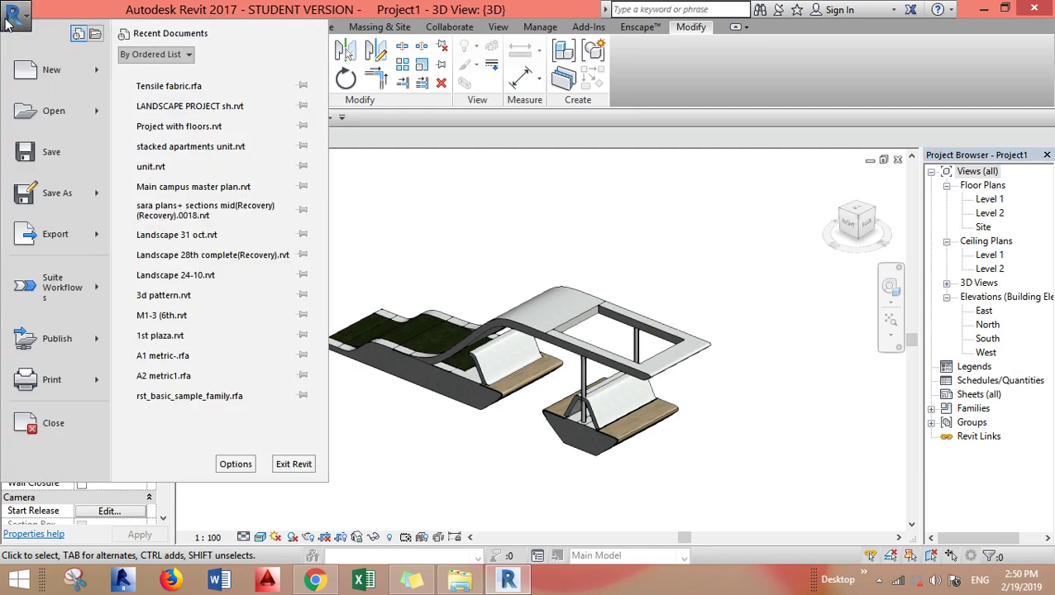
{"action": "mouse_move", "coordinate": [66, 78]}
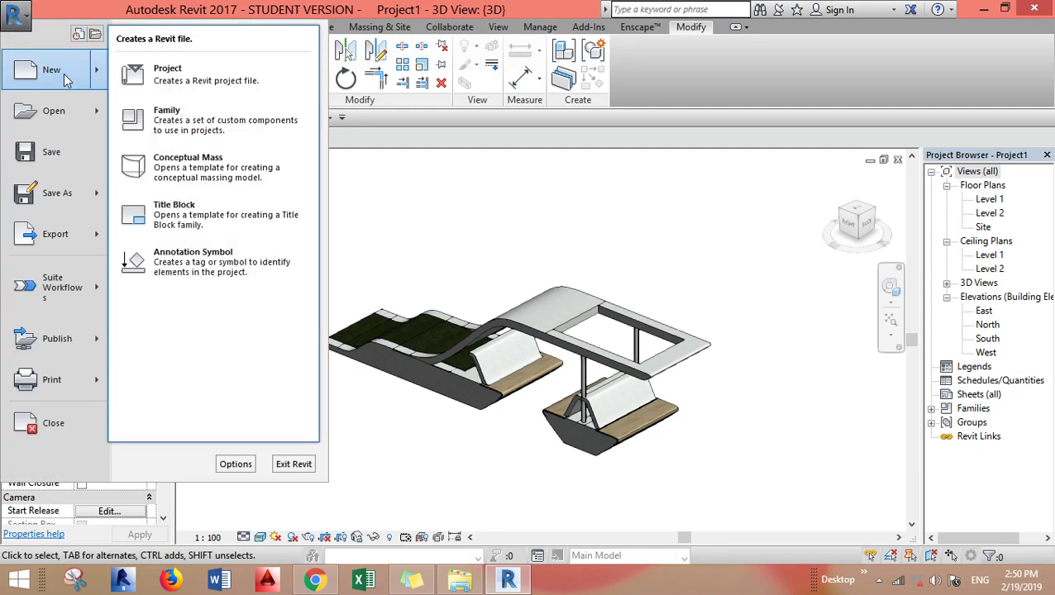
{"action": "left_click", "coordinate": [188, 121]}
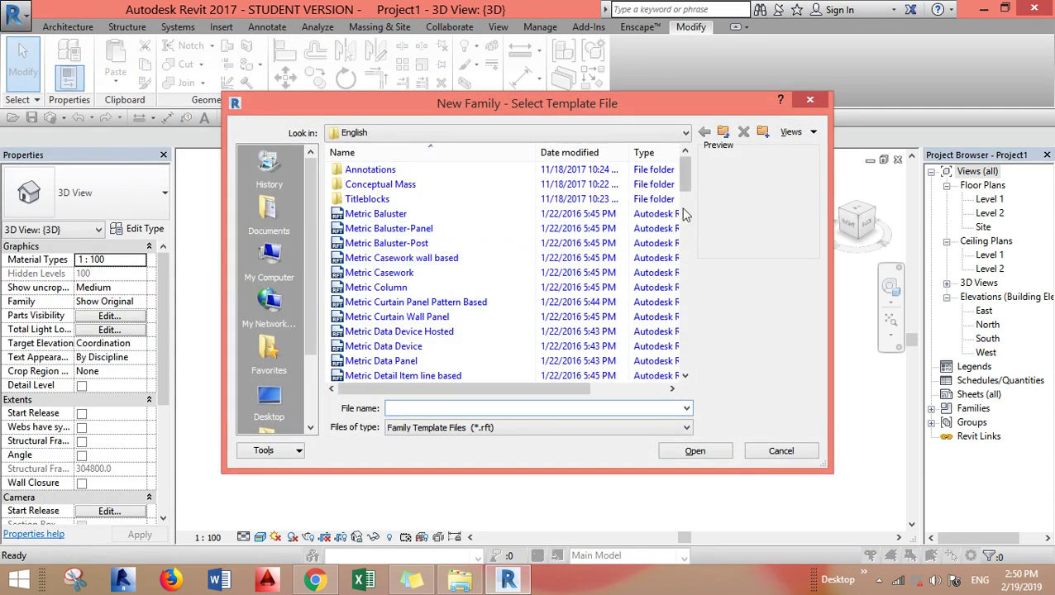
{"action": "left_click_drag", "start_coordinate": [685, 184], "coordinate": [701, 243]}
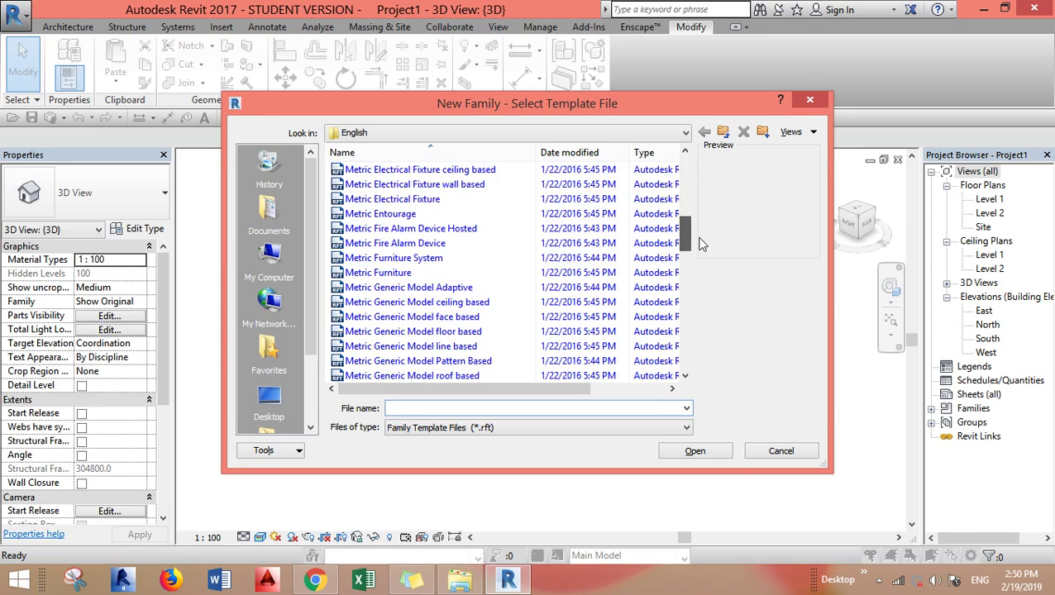
{"action": "left_click", "coordinate": [423, 289]}
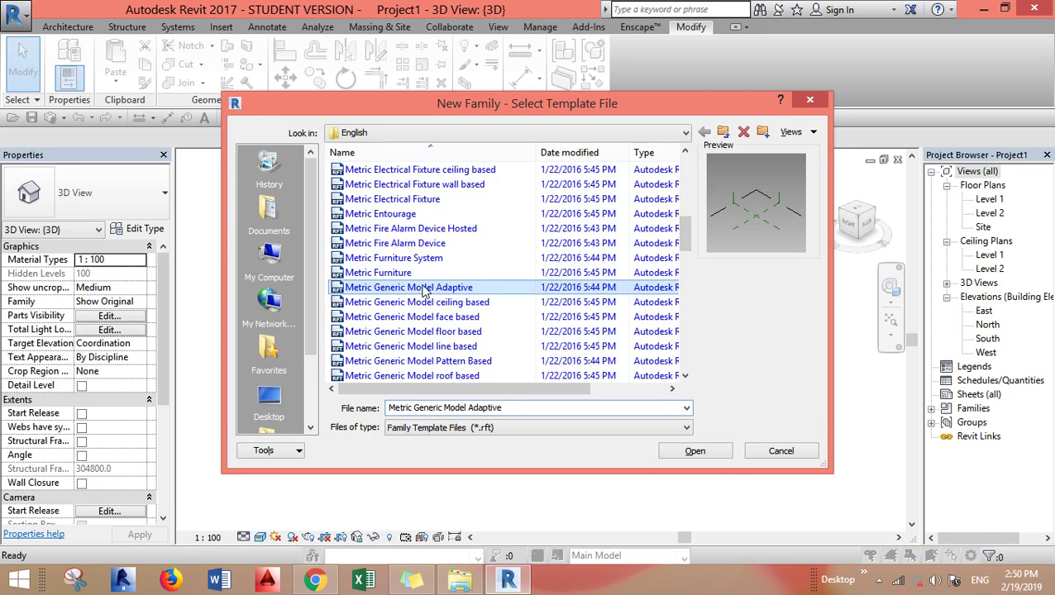
{"action": "left_click", "coordinate": [696, 457]}
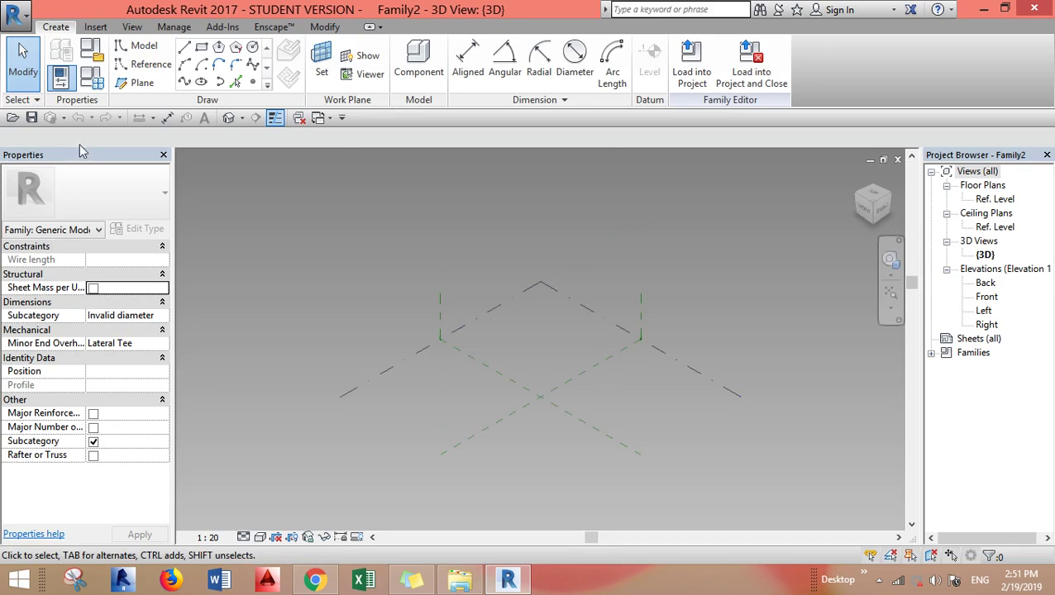
- In the Ref. Level floor plan, draw a horizontal reference plane above the centre plane and set its distance to 5000
{"action": "double_click", "coordinate": [999, 200]}
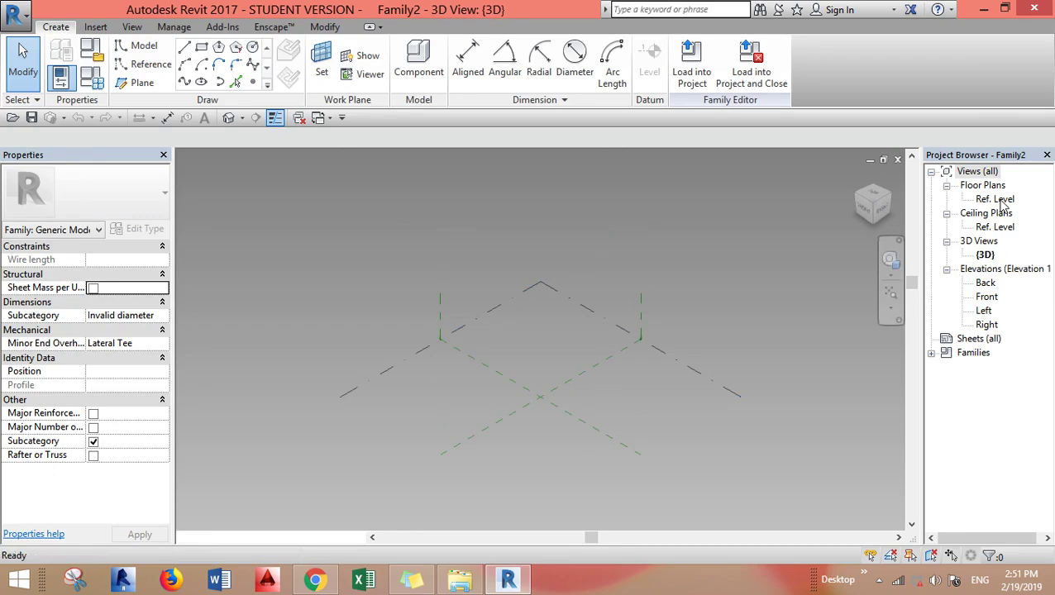
{"action": "left_click", "coordinate": [141, 83]}
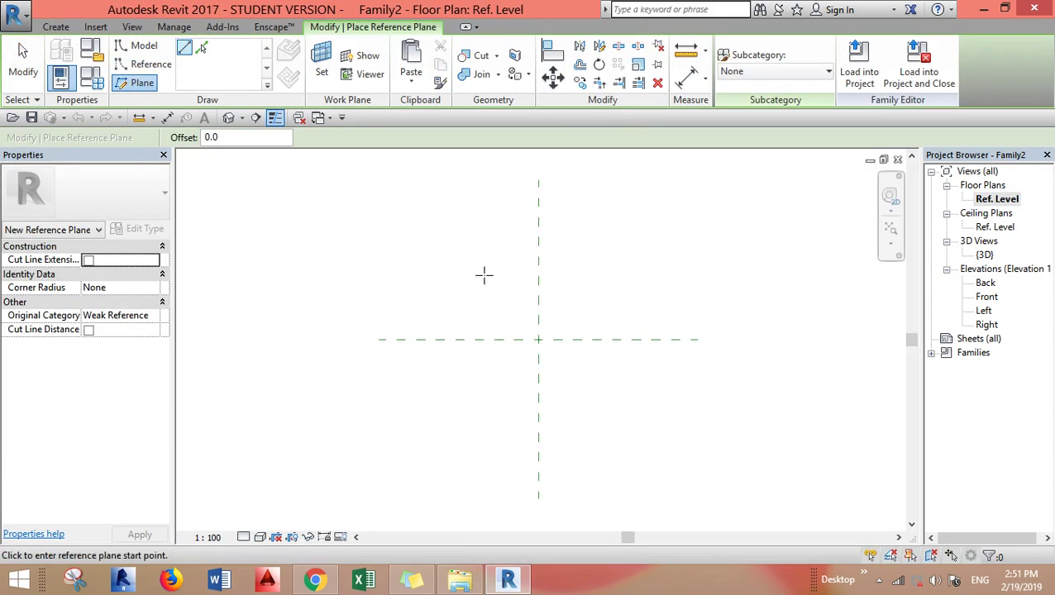
{"action": "left_click", "coordinate": [617, 281]}
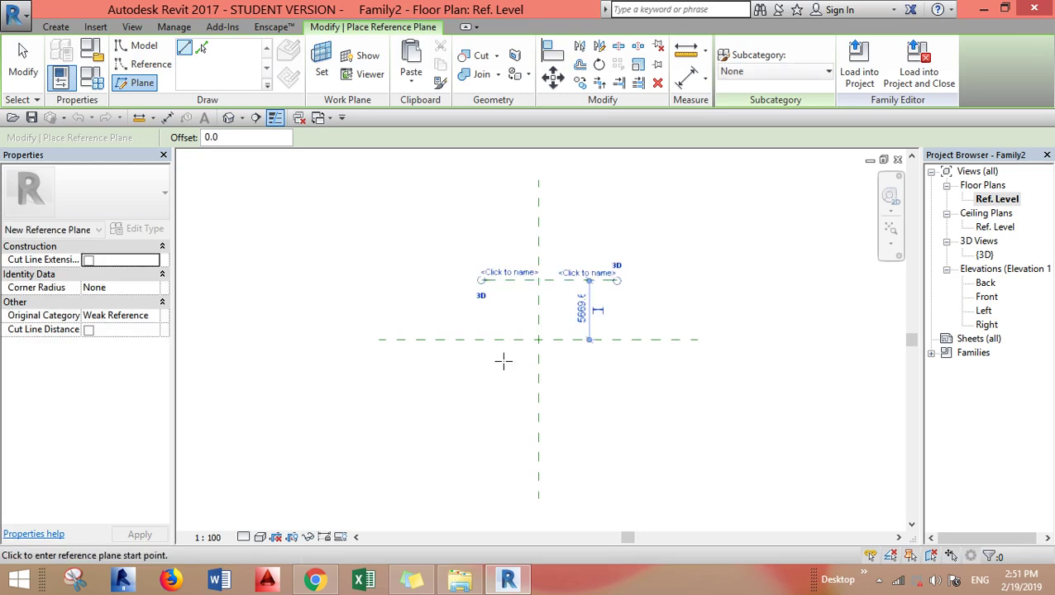
{"action": "key", "text": "Escape"}
{"action": "key", "text": "Escape"}
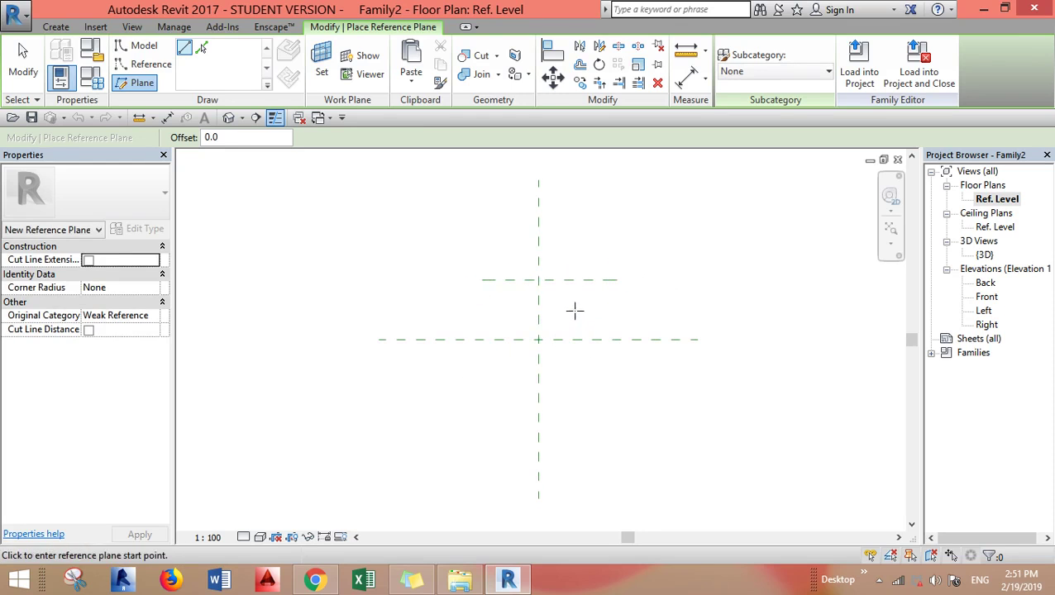
{"action": "left_click", "coordinate": [570, 283]}
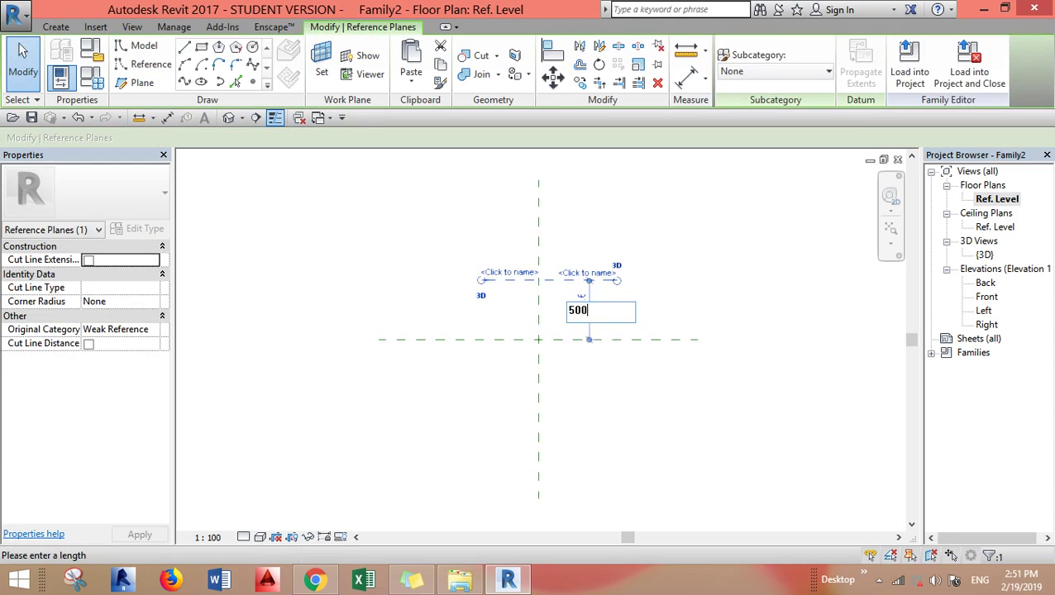
{"action": "key", "text": "Return"}
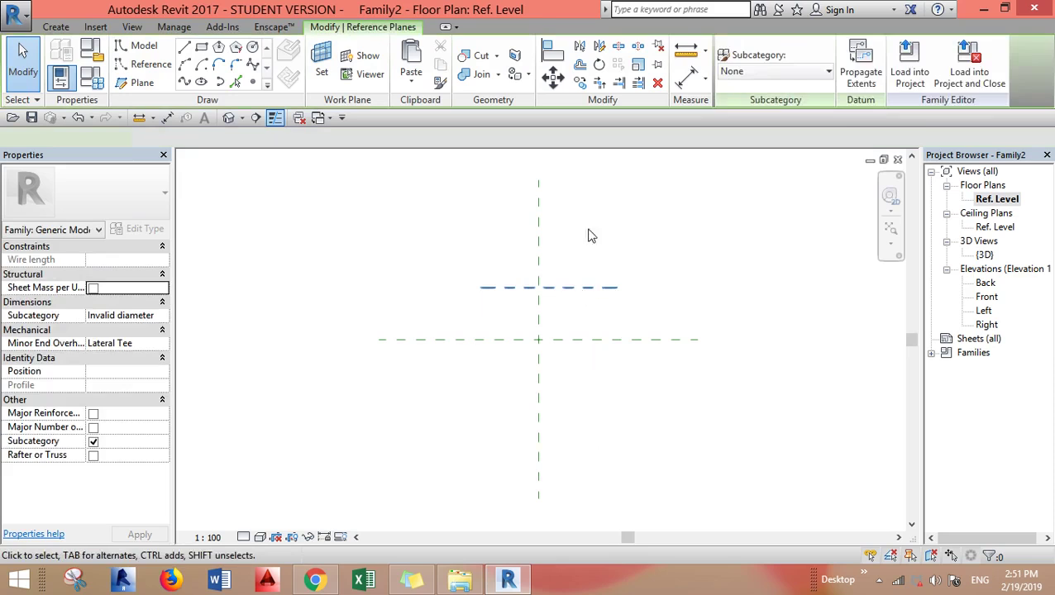
- Mirror the new horizontal reference plane about the horizontal centre plane
{"action": "left_click", "coordinate": [578, 48]}
{"action": "left_click", "coordinate": [570, 340]}
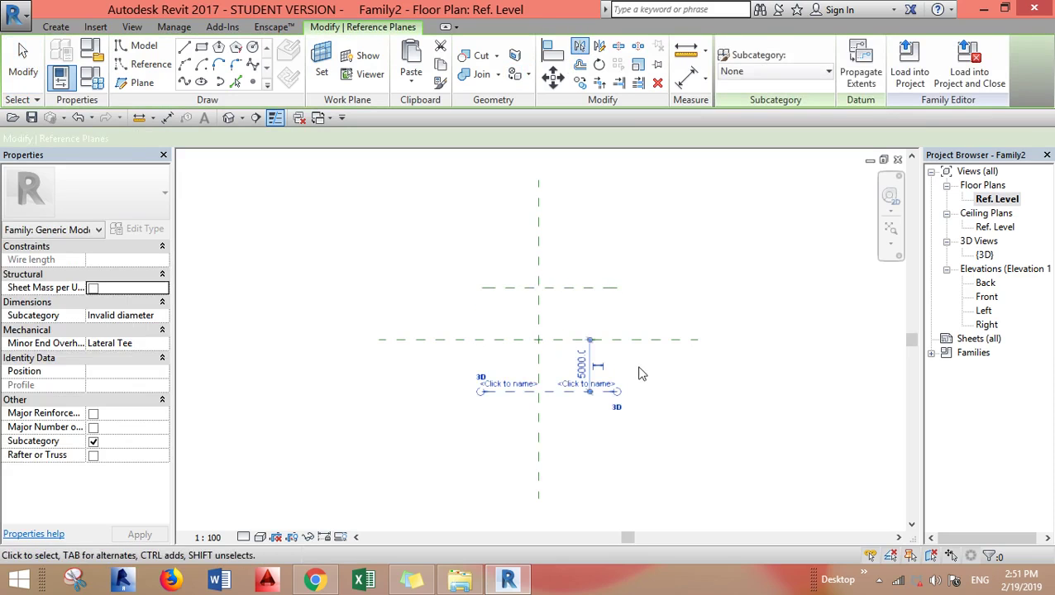
{"action": "left_click", "coordinate": [603, 309]}
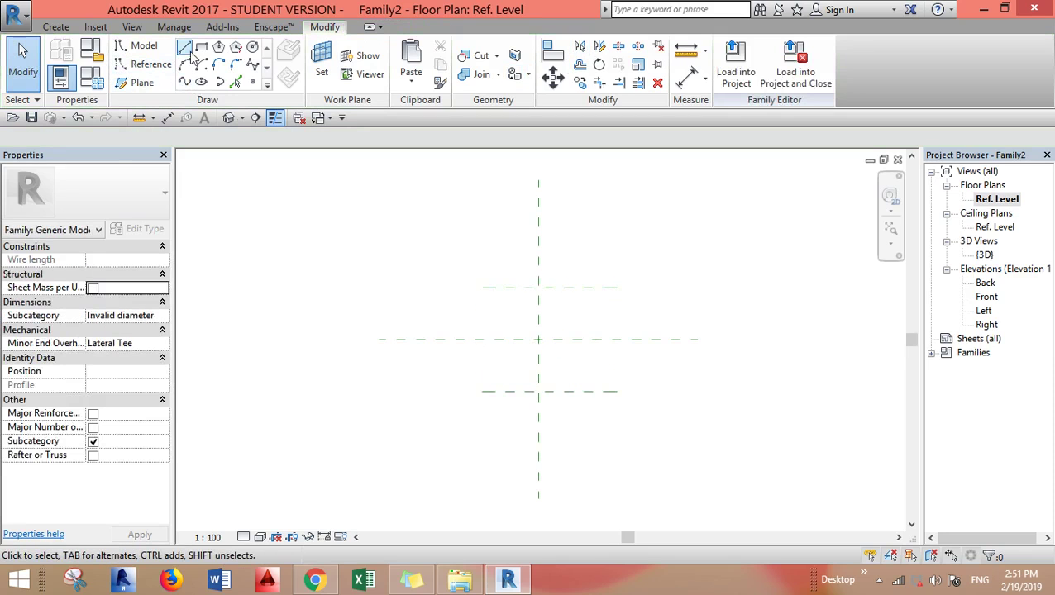
- Draw vertical reference planes about 4115 to the right and 3000 to the left of the vertical centre plane
{"action": "left_click", "coordinate": [139, 45]}
{"action": "left_click", "coordinate": [137, 83]}
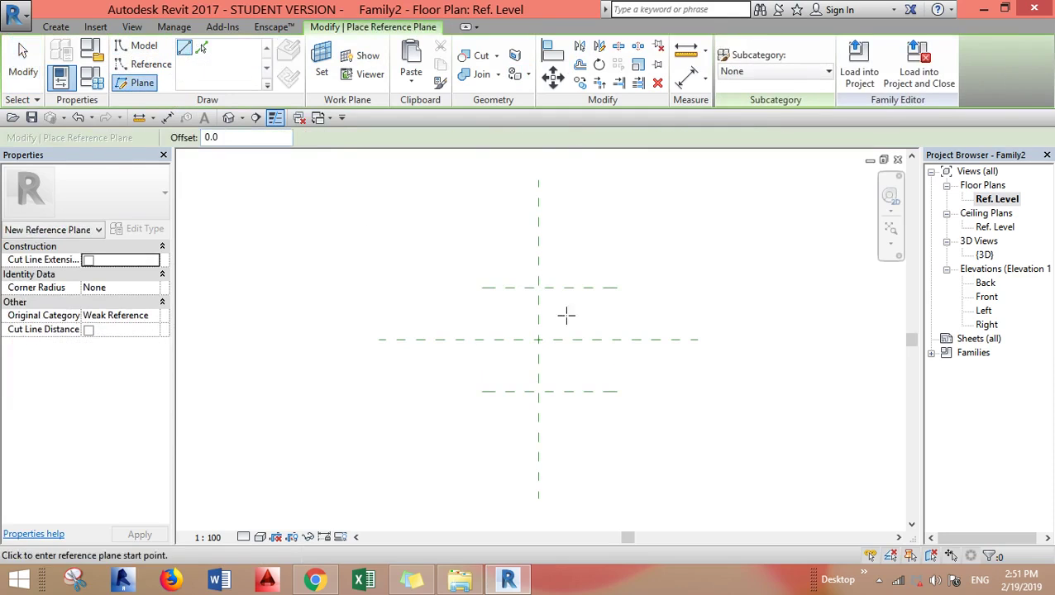
{"action": "left_click", "coordinate": [582, 276]}
{"action": "left_click", "coordinate": [582, 417]}
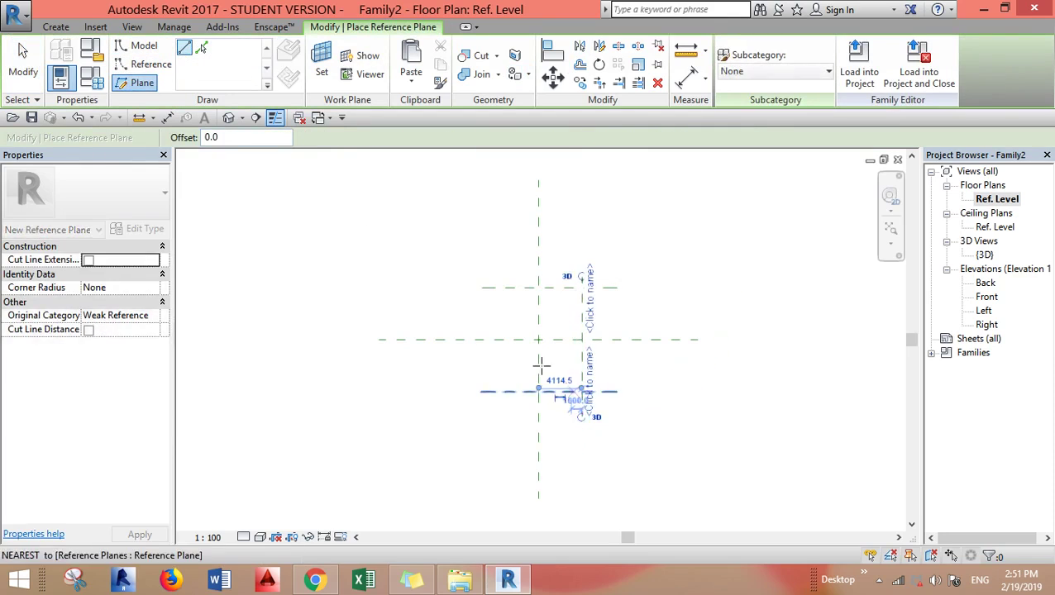
{"action": "left_click", "coordinate": [506, 277]}
{"action": "left_click", "coordinate": [507, 417]}
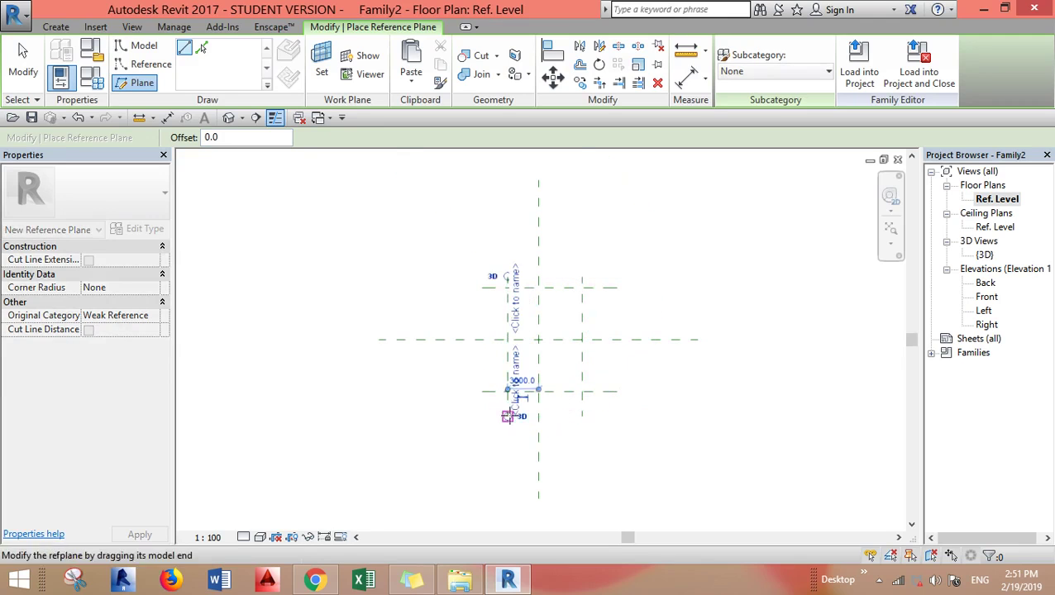
{"action": "left_click", "coordinate": [538, 180]}
- Place nine reference points, one at each intersection of the three horizontal and three vertical reference planes
{"action": "left_click", "coordinate": [145, 64]}
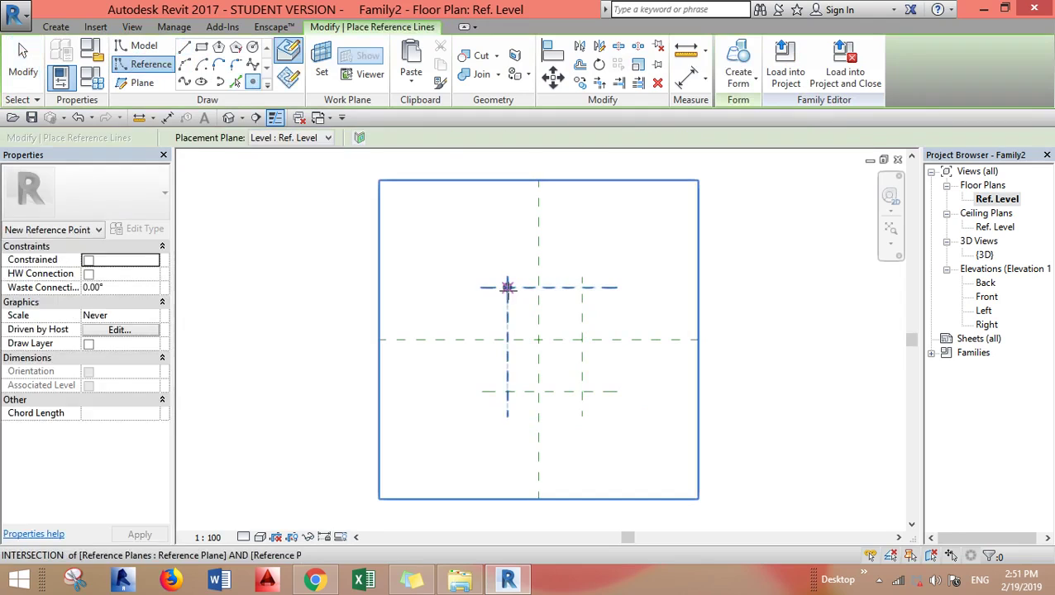
{"action": "left_click", "coordinate": [508, 287]}
{"action": "left_click", "coordinate": [538, 287]}
{"action": "left_click", "coordinate": [582, 287]}
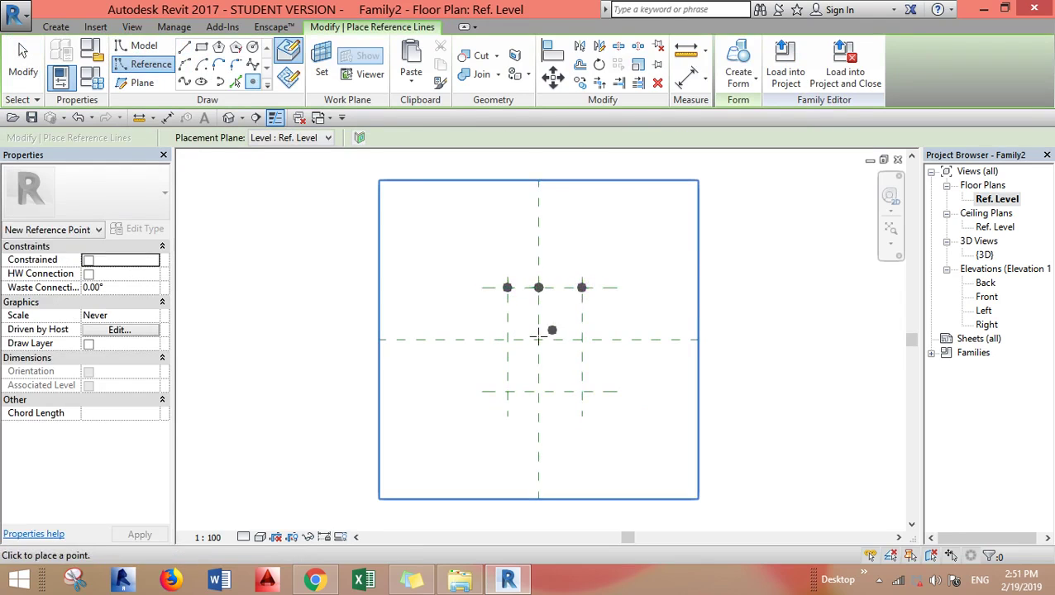
{"action": "left_click", "coordinate": [538, 339]}
{"action": "left_click", "coordinate": [582, 339]}
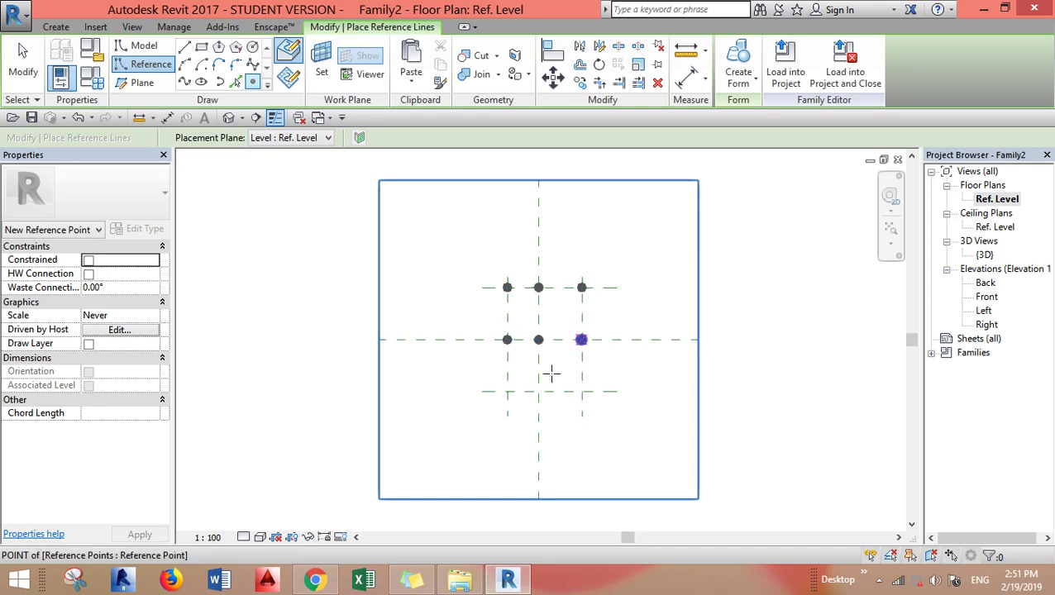
{"action": "left_click", "coordinate": [508, 391]}
{"action": "left_click", "coordinate": [538, 392]}
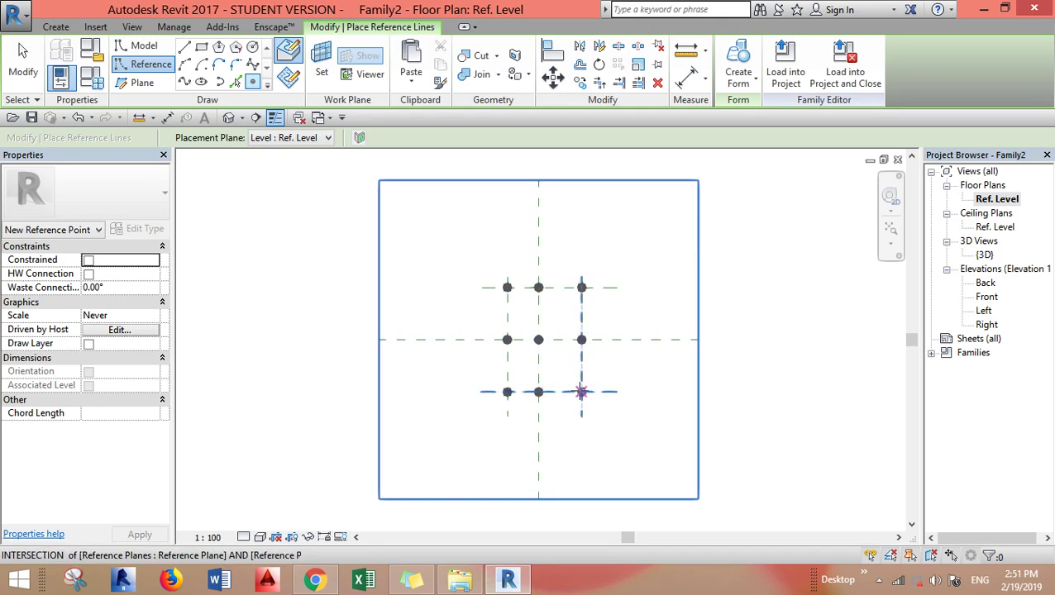
{"action": "left_click", "coordinate": [582, 392]}
{"action": "key", "text": "Escape"}
{"action": "key", "text": "Escape"}
- Select the nine reference points, filtering out the reference planes, and make them adaptive
{"action": "left_click_drag", "start_coordinate": [480, 241], "coordinate": [600, 427]}
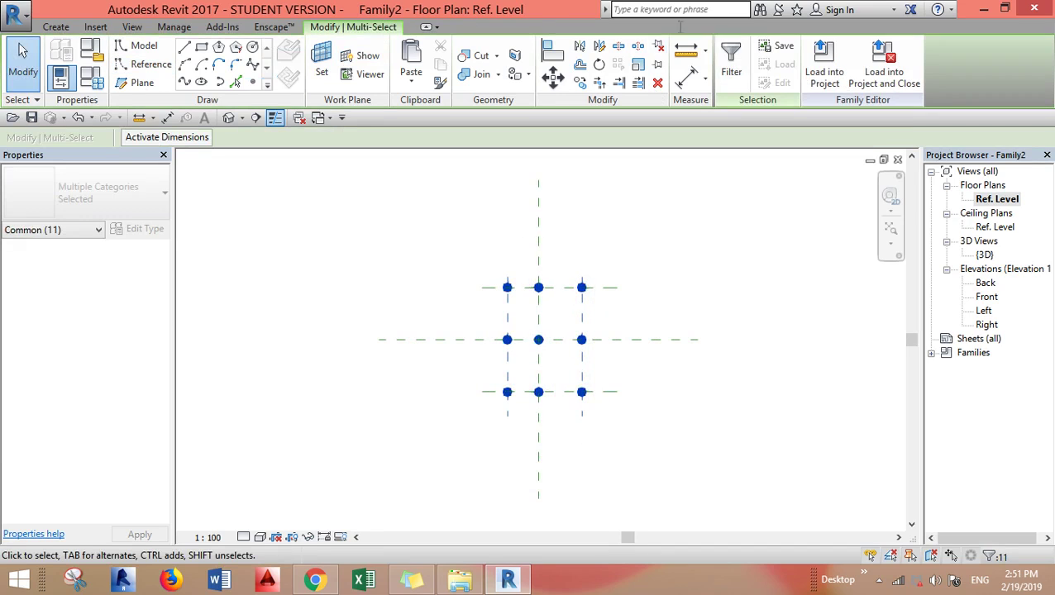
{"action": "left_click", "coordinate": [731, 72]}
{"action": "left_click", "coordinate": [341, 253]}
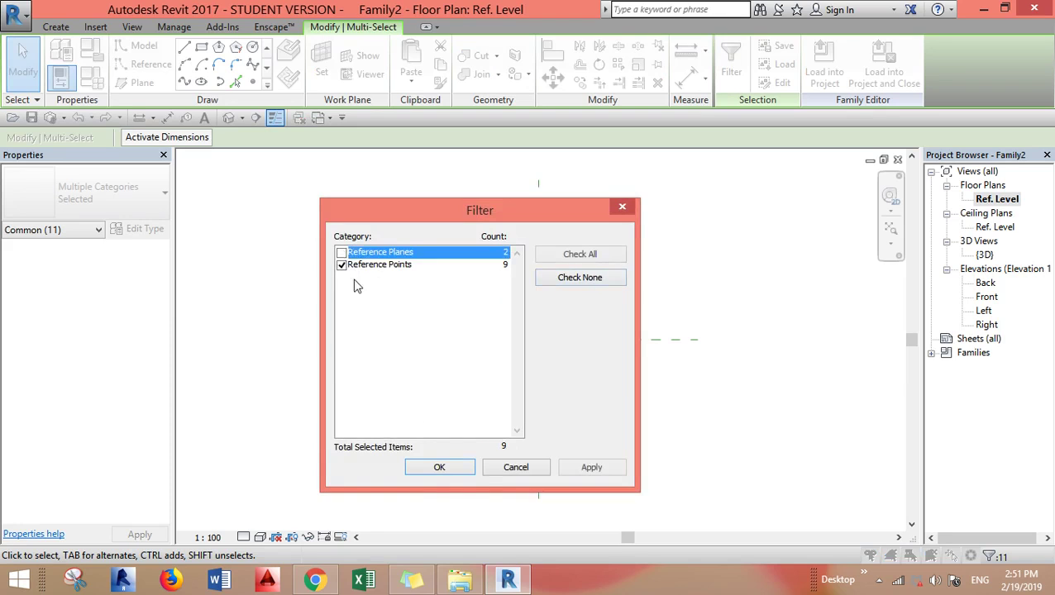
{"action": "left_click", "coordinate": [439, 468]}
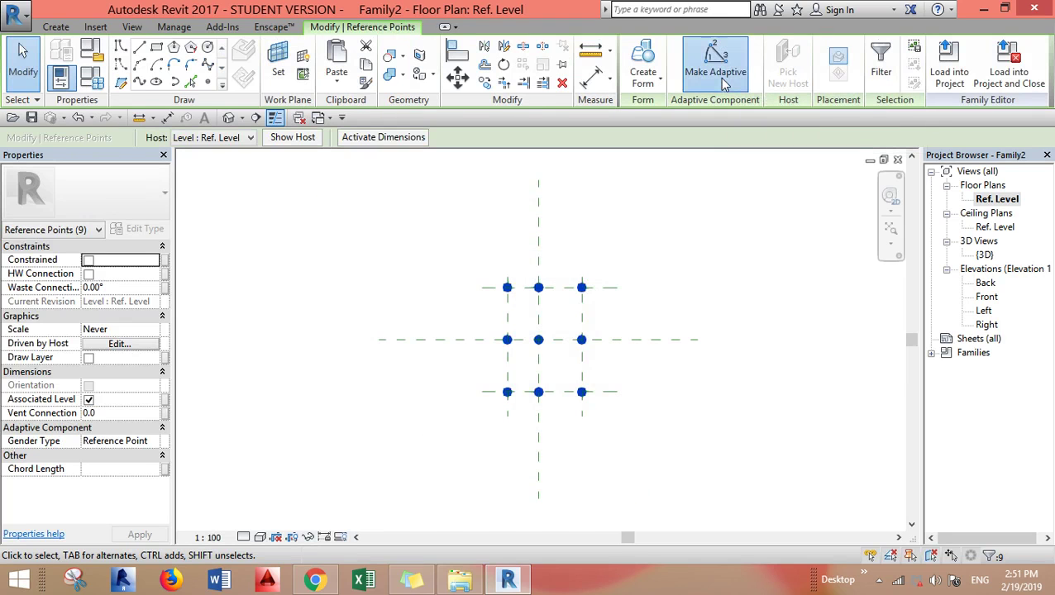
{"action": "left_click", "coordinate": [719, 75]}
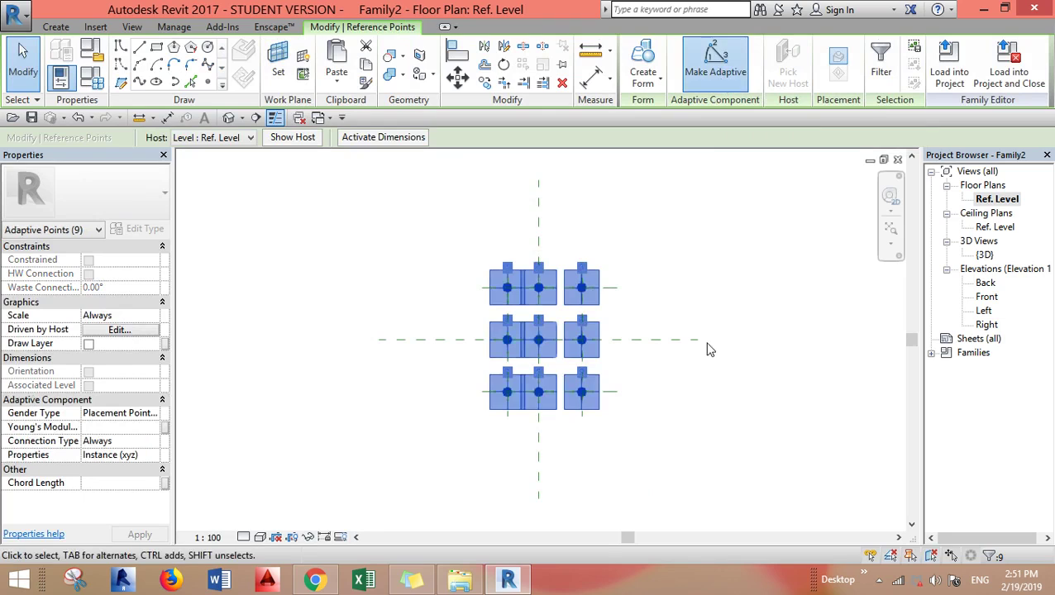
{"action": "left_click", "coordinate": [749, 423]}
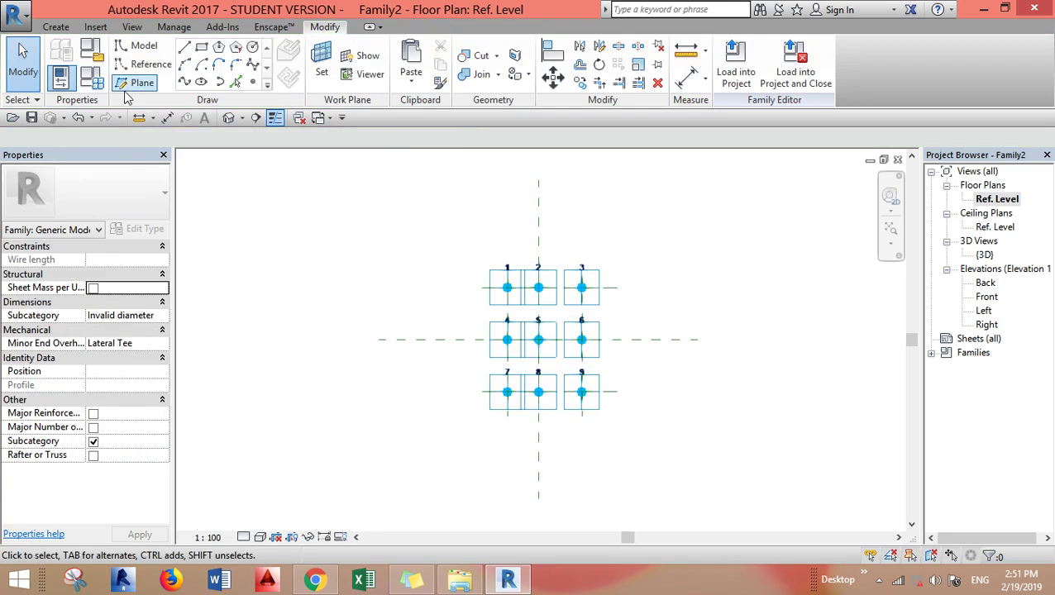
- Draw a model spline through adaptive points 7, 8 and 9 along the lowest row
{"action": "left_click", "coordinate": [184, 82]}
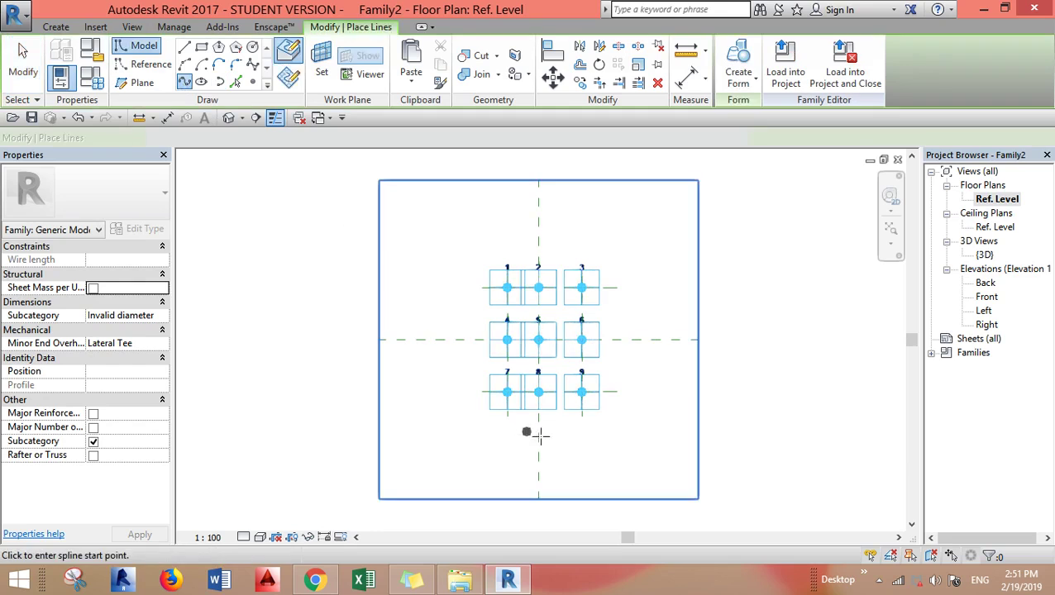
{"action": "scroll", "coordinate": [542, 431], "scroll_direction": "up", "scroll_amount": 3}
{"action": "left_click", "coordinate": [469, 333]}
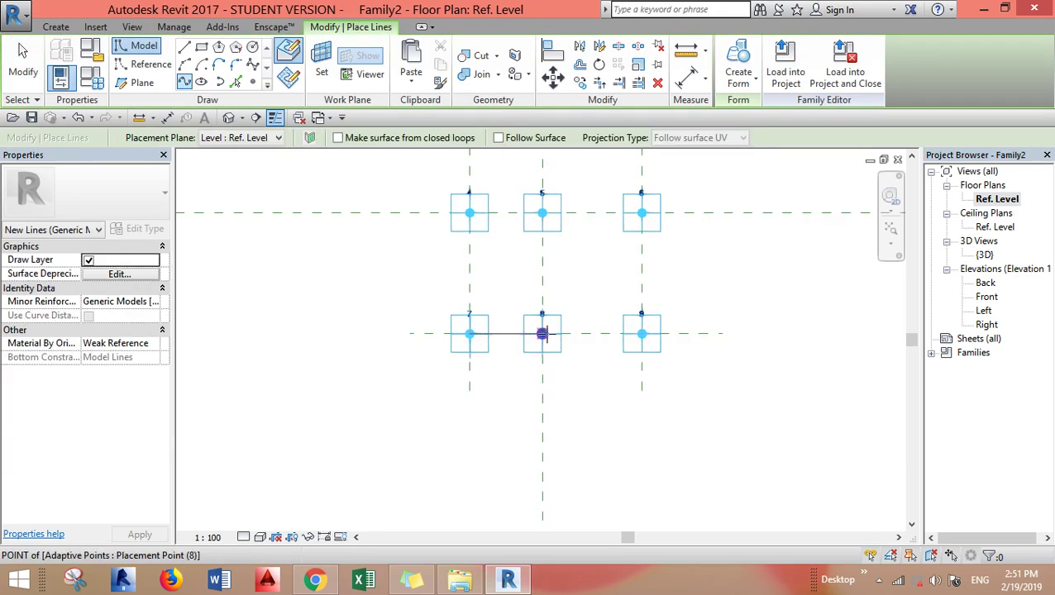
{"action": "left_click", "coordinate": [642, 333]}
{"action": "key", "text": "Escape"}
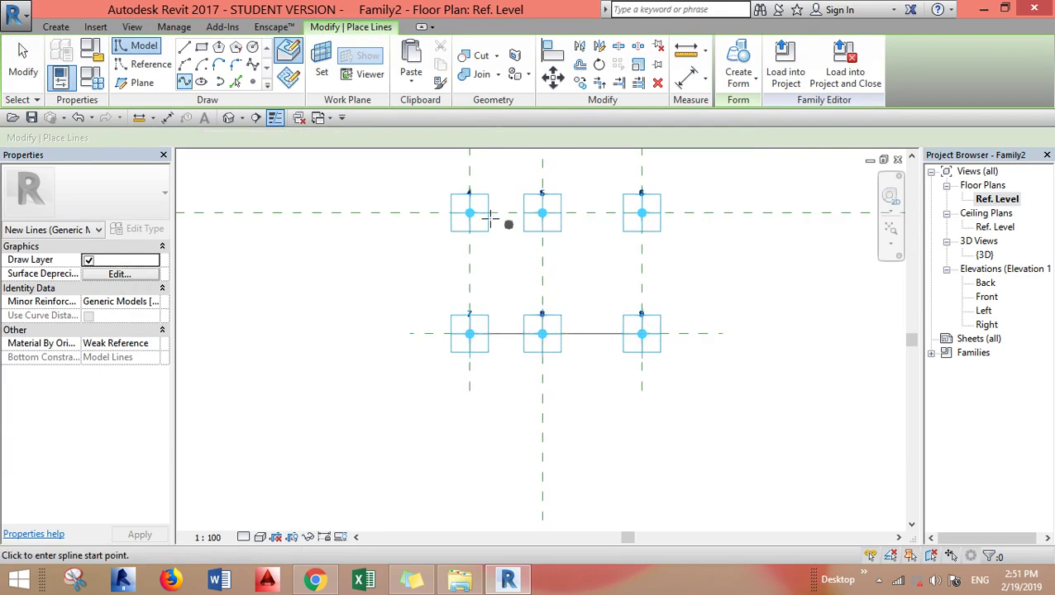
- Draw a model spline through adaptive points 4, 5 and 6 along the middle row
{"action": "left_click", "coordinate": [469, 212]}
{"action": "left_click", "coordinate": [543, 212]}
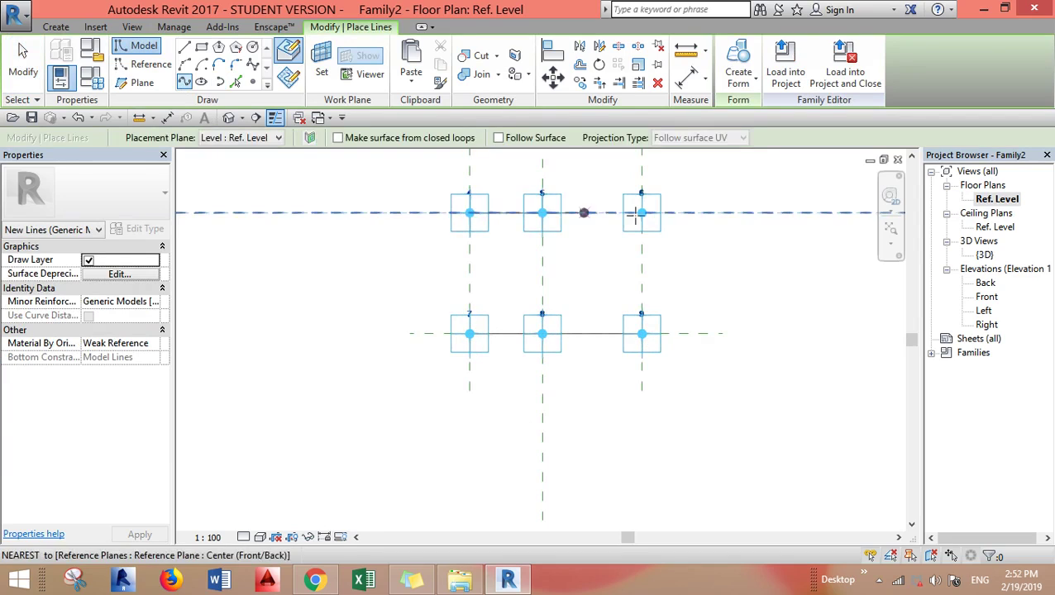
{"action": "left_click", "coordinate": [641, 213]}
{"action": "key", "text": "Escape"}
- Draw a model spline through adaptive points 1, 2 and 3 along the uppermost row and end the spline command
{"action": "middle_click_drag", "start_coordinate": [563, 177], "coordinate": [560, 372]}
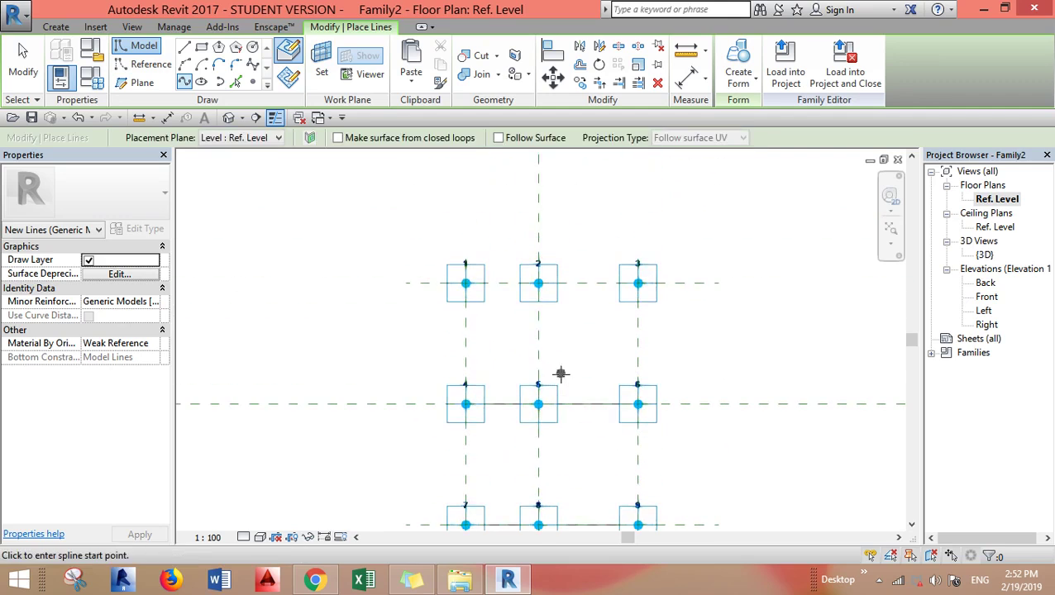
{"action": "left_click", "coordinate": [466, 284]}
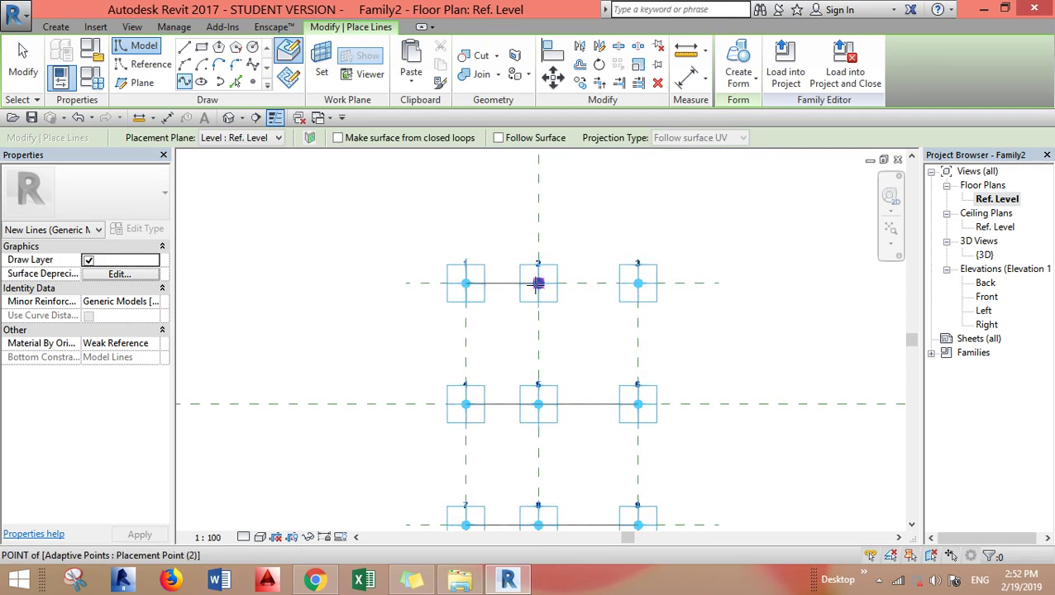
{"action": "left_click", "coordinate": [637, 284]}
{"action": "key", "text": "Escape"}
{"action": "scroll", "coordinate": [578, 330], "scroll_direction": "down", "scroll_amount": 5}
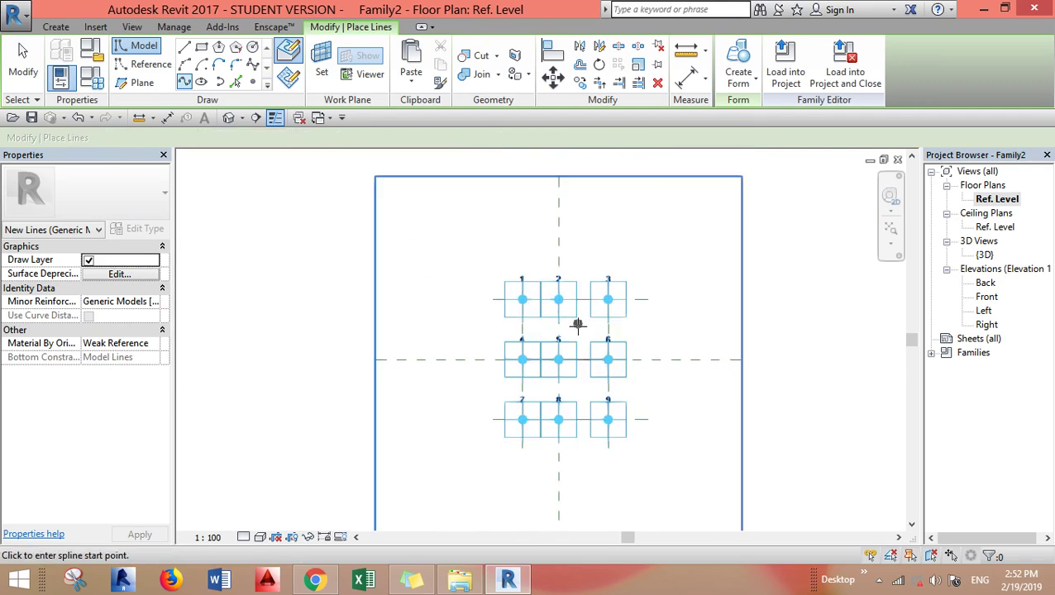
{"action": "key", "text": "Escape"}
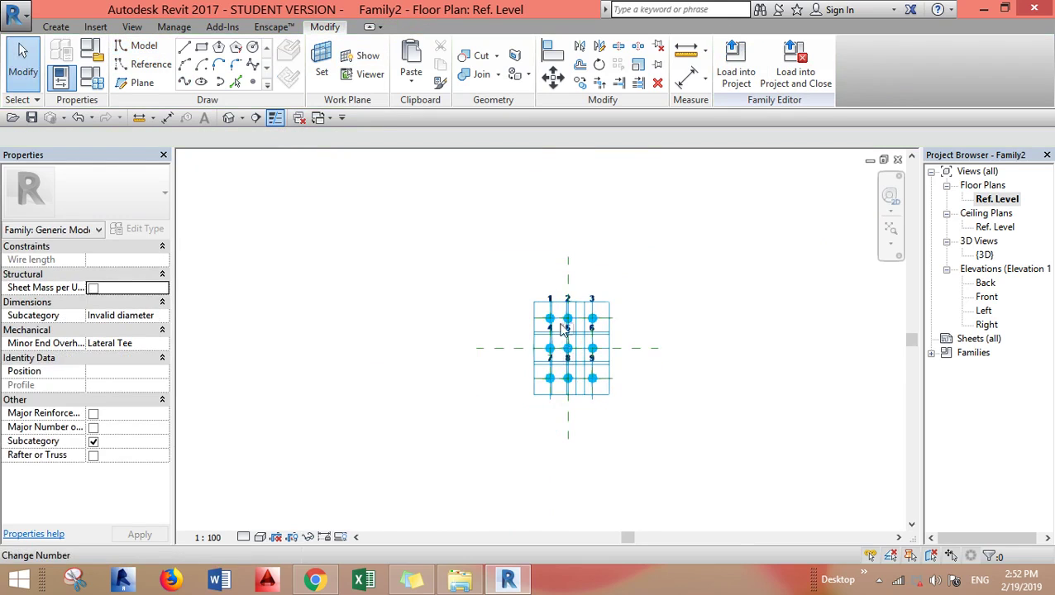
- Create a form from the three row splines and open the 3D view to see the surface
{"action": "scroll", "coordinate": [562, 329], "scroll_direction": "up", "scroll_amount": 4}
{"action": "left_click", "coordinate": [621, 382]}
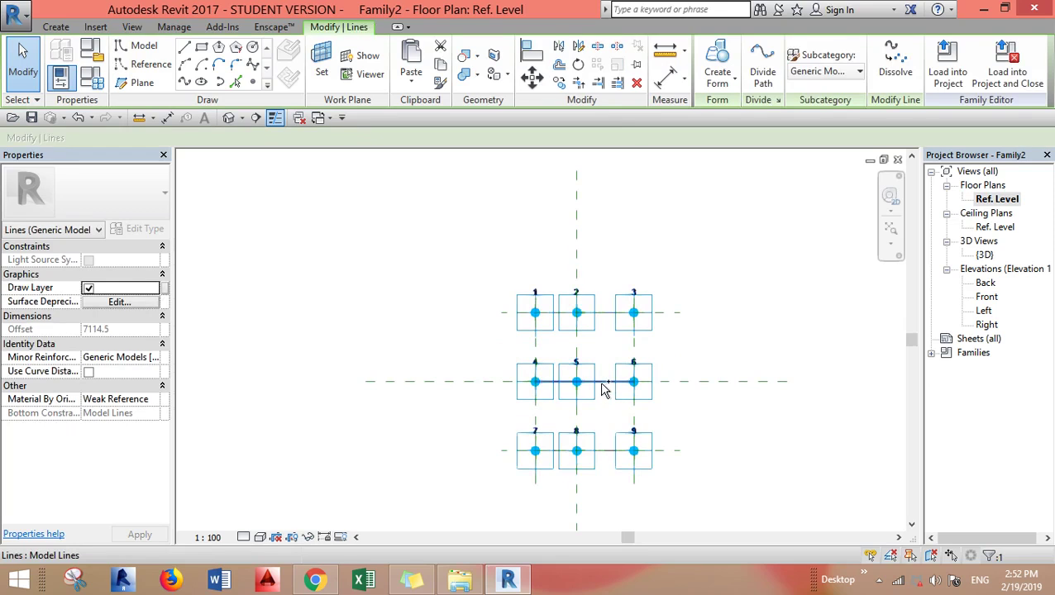
{"action": "left_click", "coordinate": [609, 451], "text": "ctrl"}
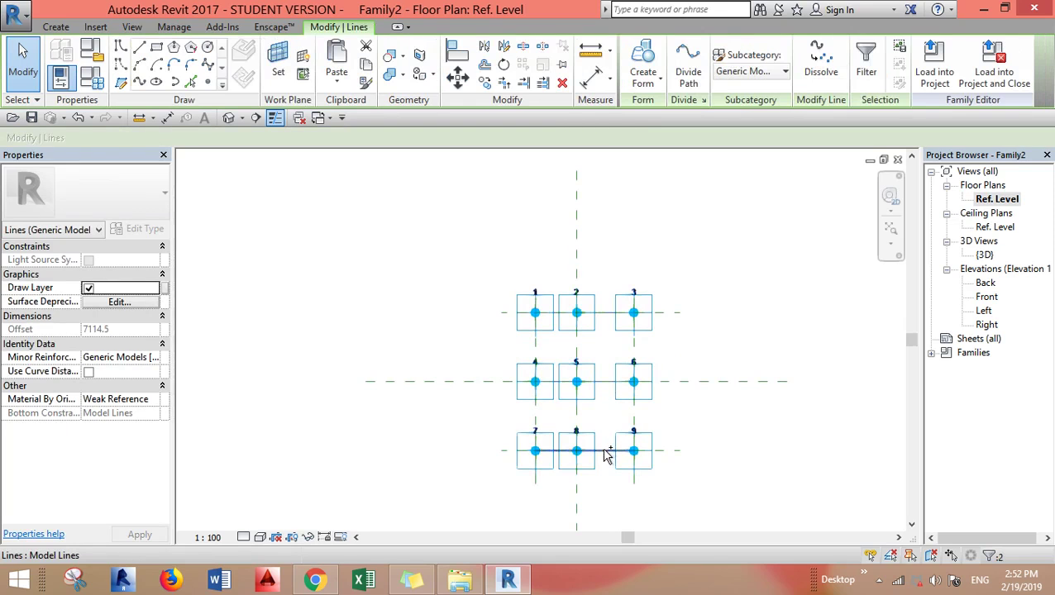
{"action": "left_click", "coordinate": [648, 55]}
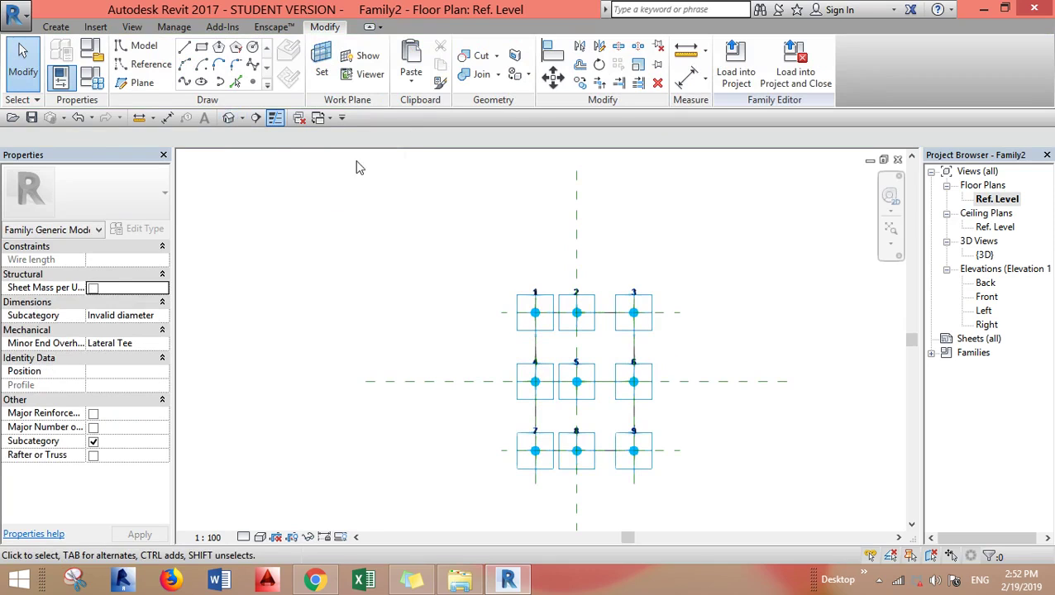
{"action": "left_click", "coordinate": [225, 119]}
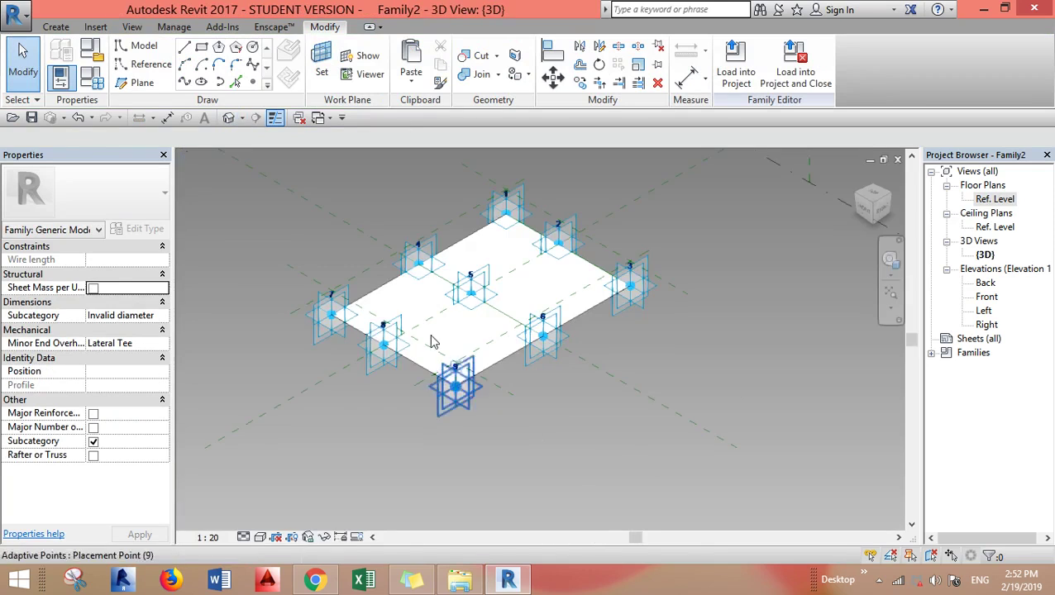
{"action": "scroll", "coordinate": [393, 447], "scroll_direction": "up", "scroll_amount": 5}
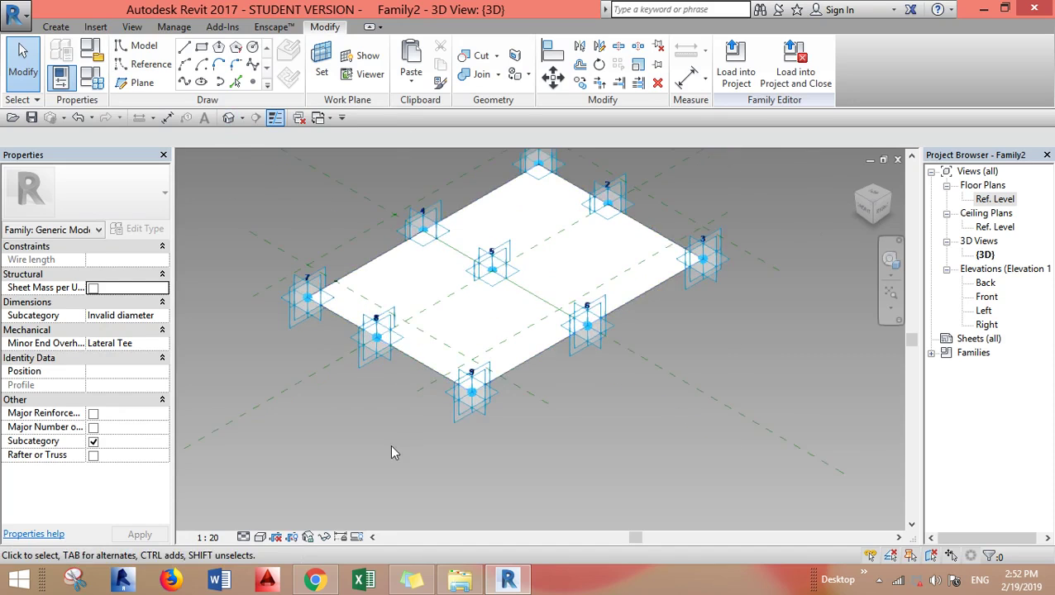
{"action": "scroll", "coordinate": [444, 319], "scroll_direction": "down", "scroll_amount": 2}
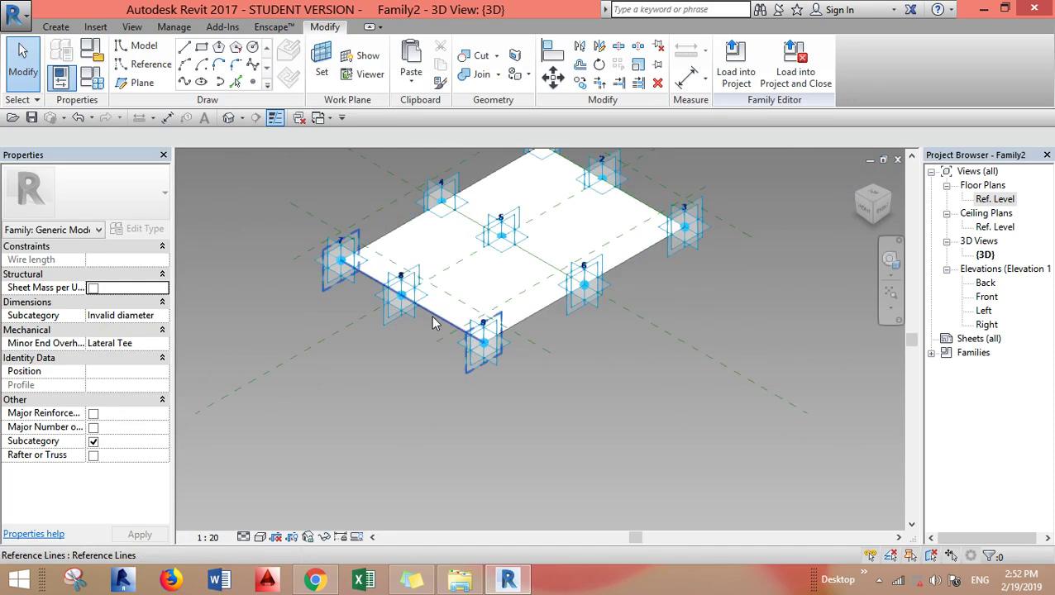
- Raise the central adaptive point 5 above the surface plane along its vertical axis
{"action": "left_click", "coordinate": [432, 317]}
{"action": "left_click", "coordinate": [467, 384]}
{"action": "left_click", "coordinate": [502, 239]}
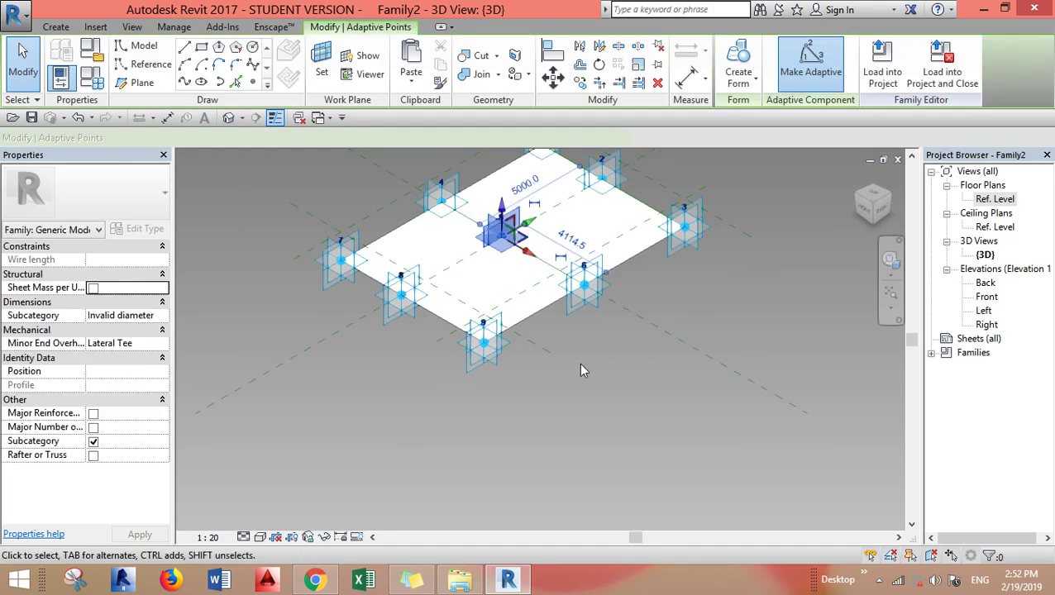
{"action": "scroll", "coordinate": [511, 228], "scroll_direction": "up", "scroll_amount": 2}
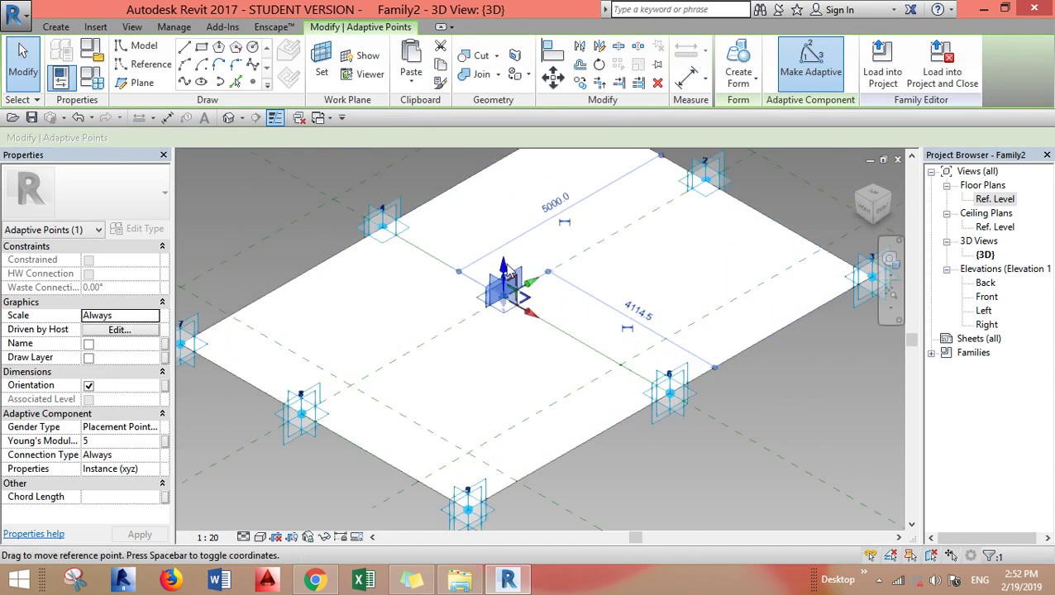
{"action": "left_click_drag", "start_coordinate": [510, 273], "coordinate": [506, 232]}
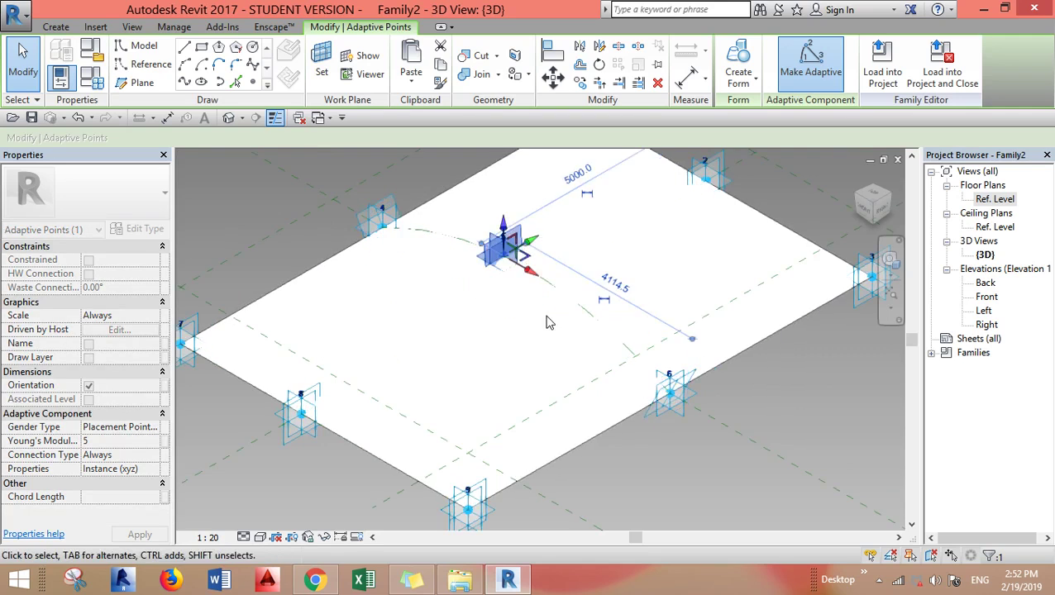
{"action": "scroll", "coordinate": [552, 381], "scroll_direction": "down", "scroll_amount": 3}
{"action": "scroll", "coordinate": [487, 347], "scroll_direction": "up", "scroll_amount": 2}
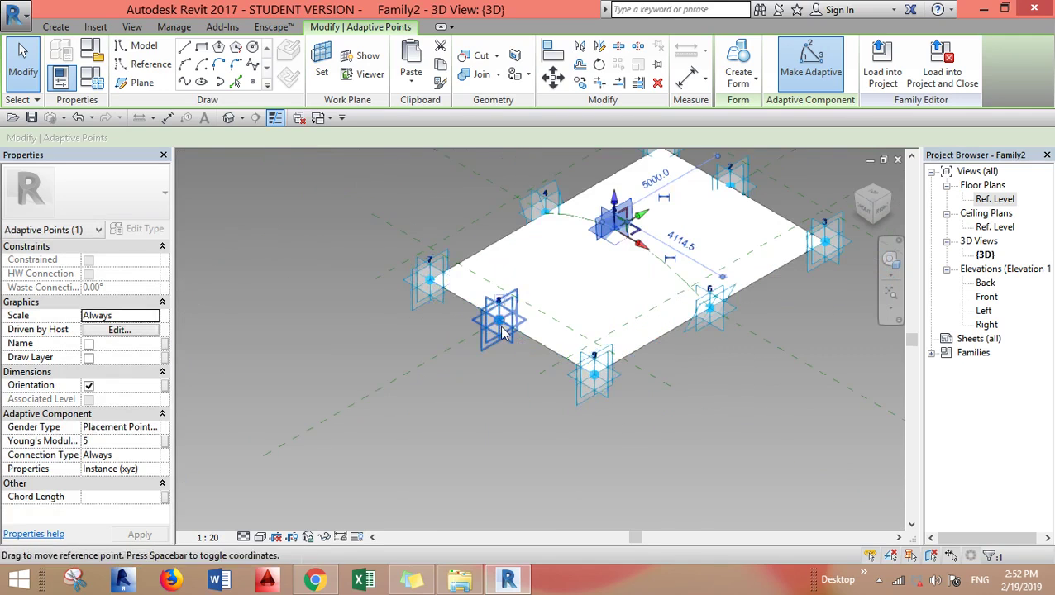
- Move adaptive points 8, 6 and 4 inward toward the centre to curve the surface's edges
{"action": "left_click", "coordinate": [505, 330]}
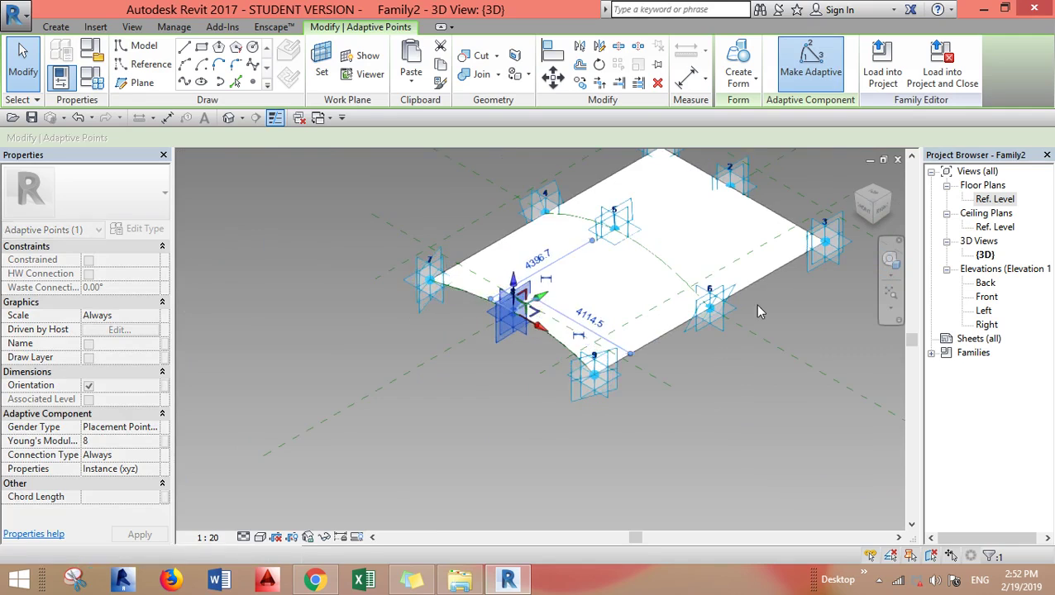
{"action": "left_click", "coordinate": [711, 316]}
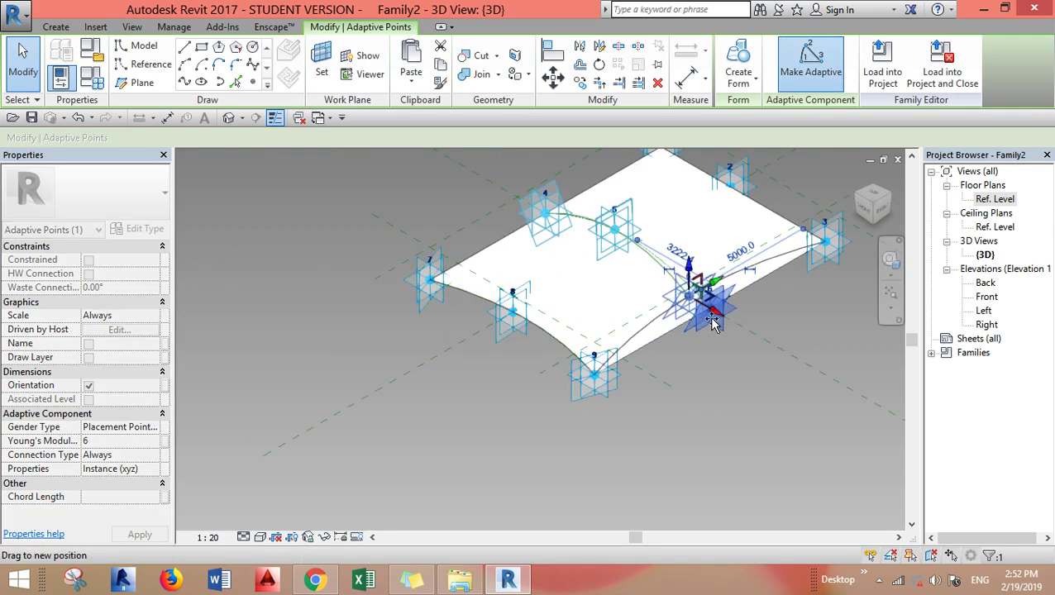
{"action": "left_click_drag", "start_coordinate": [712, 323], "coordinate": [712, 320]}
{"action": "left_click", "coordinate": [551, 216]}
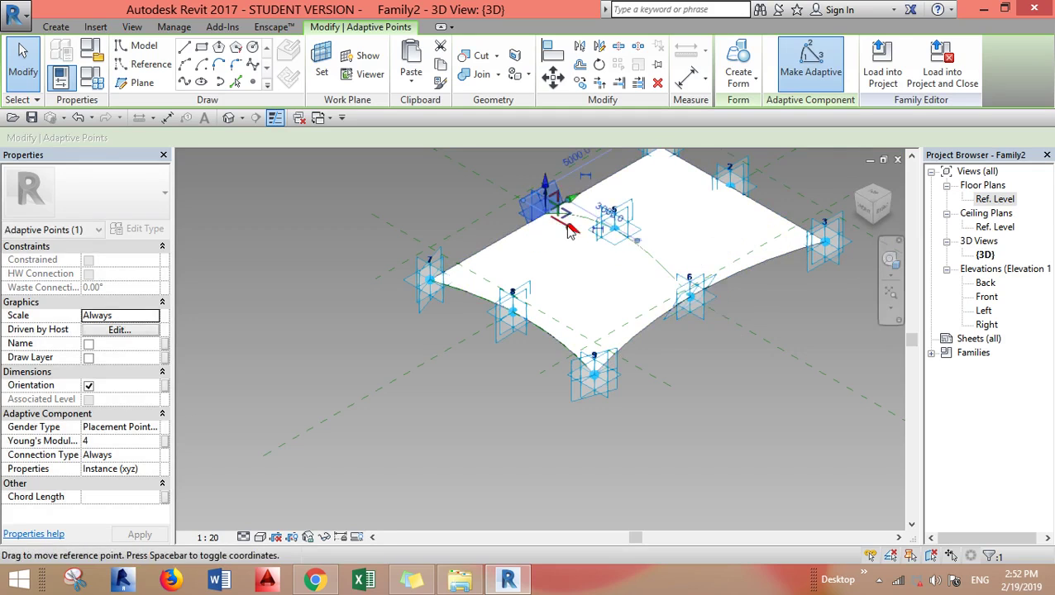
{"action": "left_click_drag", "start_coordinate": [568, 227], "coordinate": [578, 234]}
- Lower the central adaptive point 5 below the reference level so the surface sags in the middle
{"action": "scroll", "coordinate": [693, 360], "scroll_direction": "down", "scroll_amount": 2}
{"action": "middle_click_drag", "start_coordinate": [667, 316], "coordinate": [666, 267], "text": "shift"}
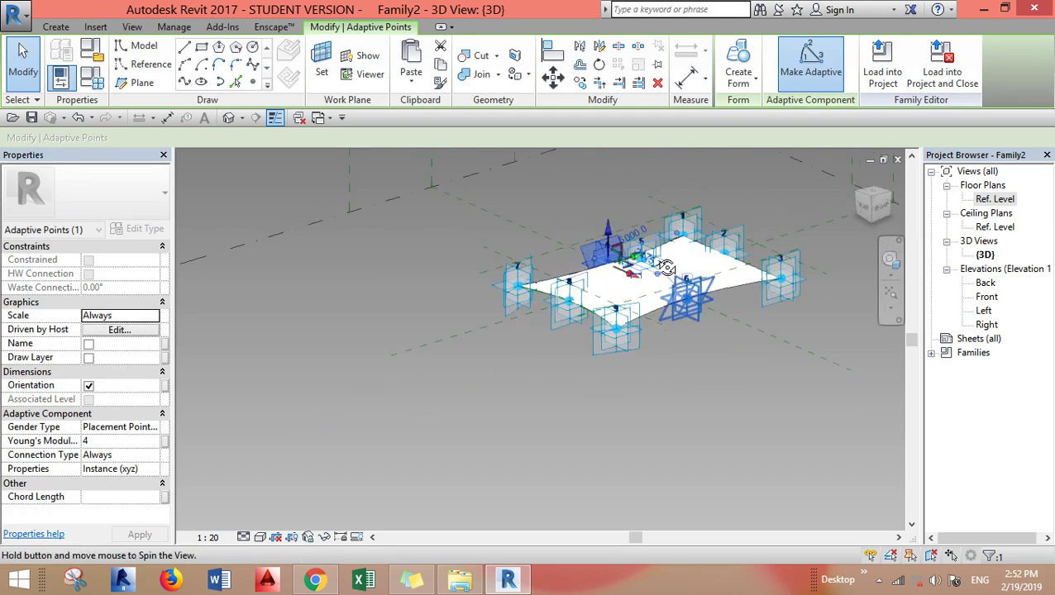
{"action": "scroll", "coordinate": [663, 286], "scroll_direction": "up", "scroll_amount": 4}
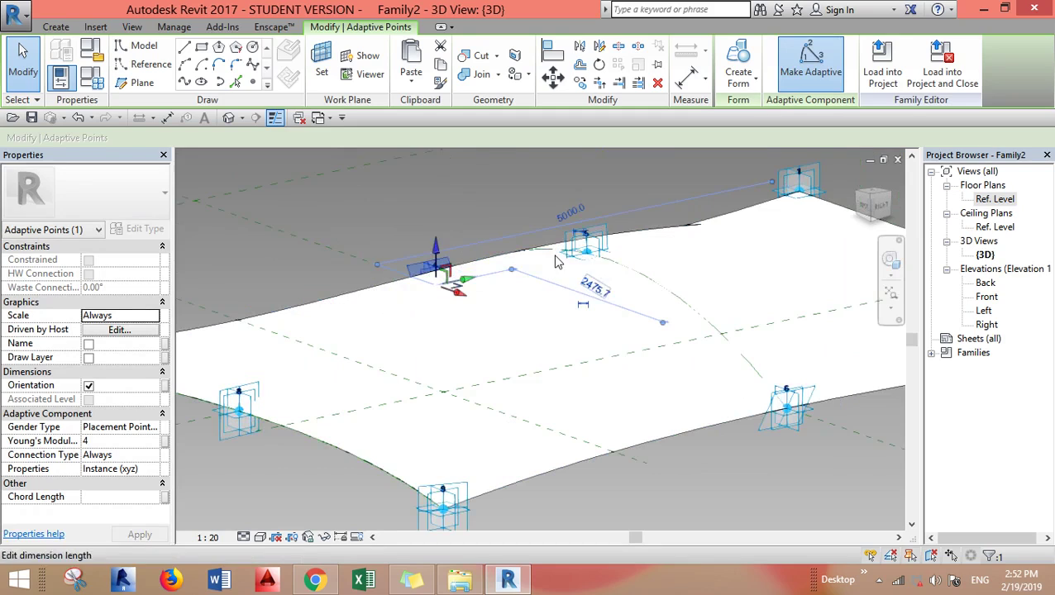
{"action": "left_click", "coordinate": [584, 244]}
{"action": "left_click_drag", "start_coordinate": [585, 247], "coordinate": [579, 359]}
{"action": "scroll", "coordinate": [648, 459], "scroll_direction": "down", "scroll_amount": 3}
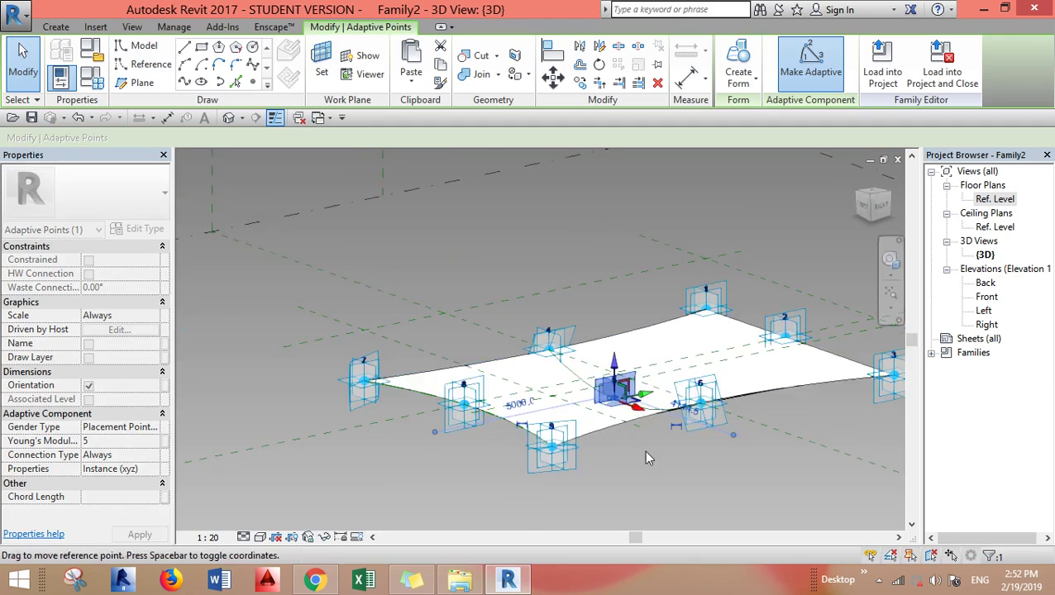
{"action": "scroll", "coordinate": [647, 459], "scroll_direction": "down", "scroll_amount": 2}
- Open the Front elevation and set its visual style to Realistic
{"action": "double_click", "coordinate": [986, 296]}
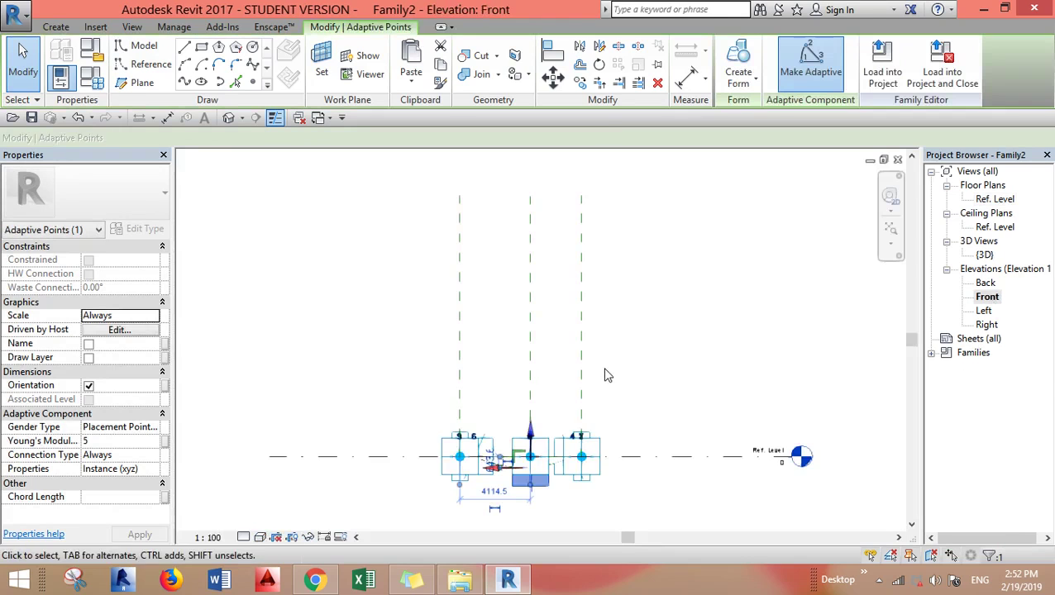
{"action": "scroll", "coordinate": [545, 488], "scroll_direction": "up", "scroll_amount": 5}
{"action": "key", "text": "Escape"}
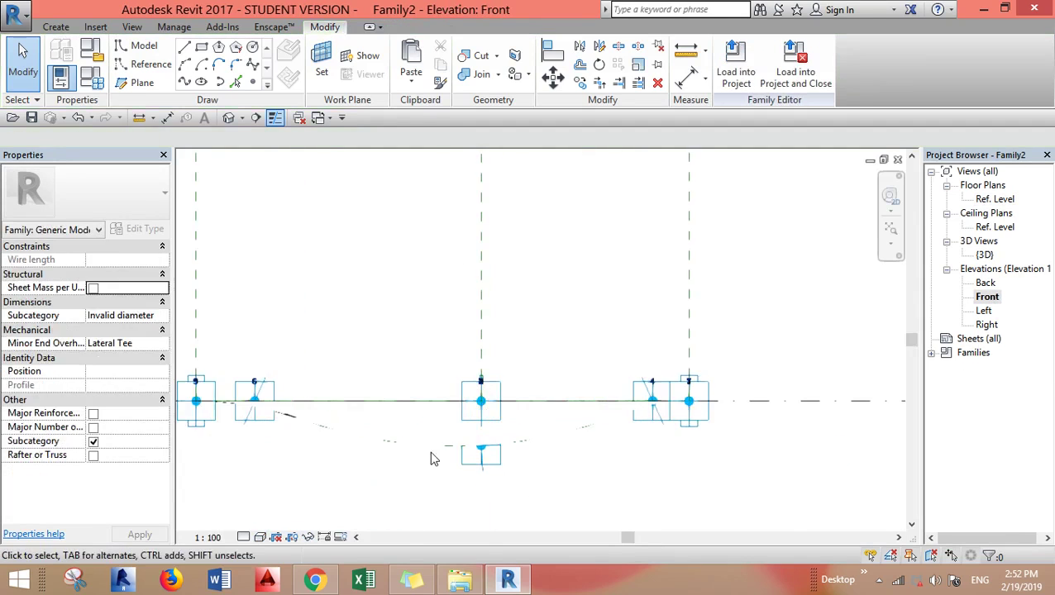
{"action": "left_click", "coordinate": [260, 538]}
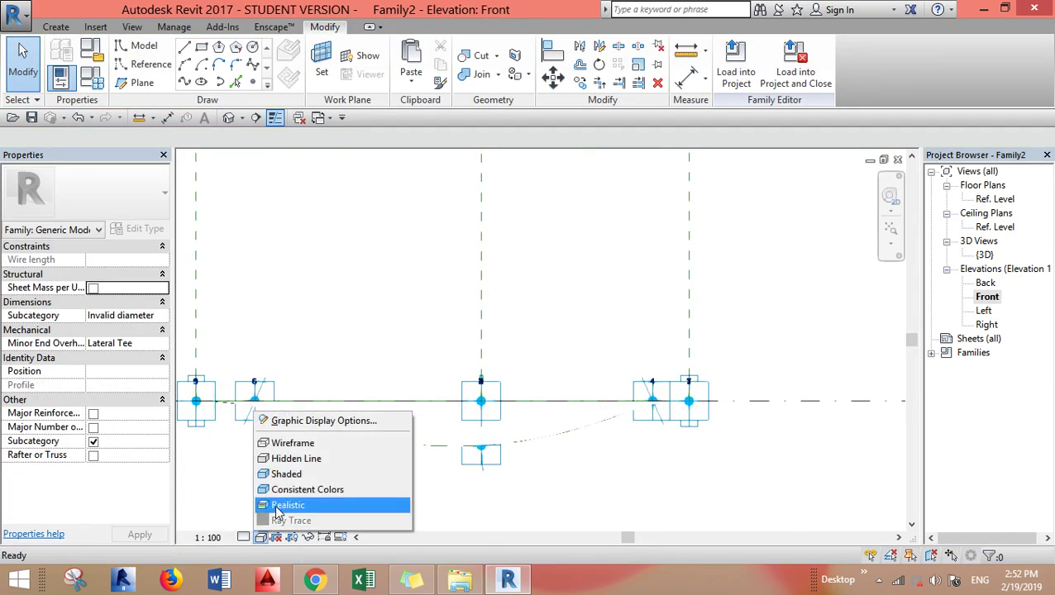
{"action": "left_click", "coordinate": [283, 504]}
{"action": "scroll", "coordinate": [489, 429], "scroll_direction": "down", "scroll_amount": 2}
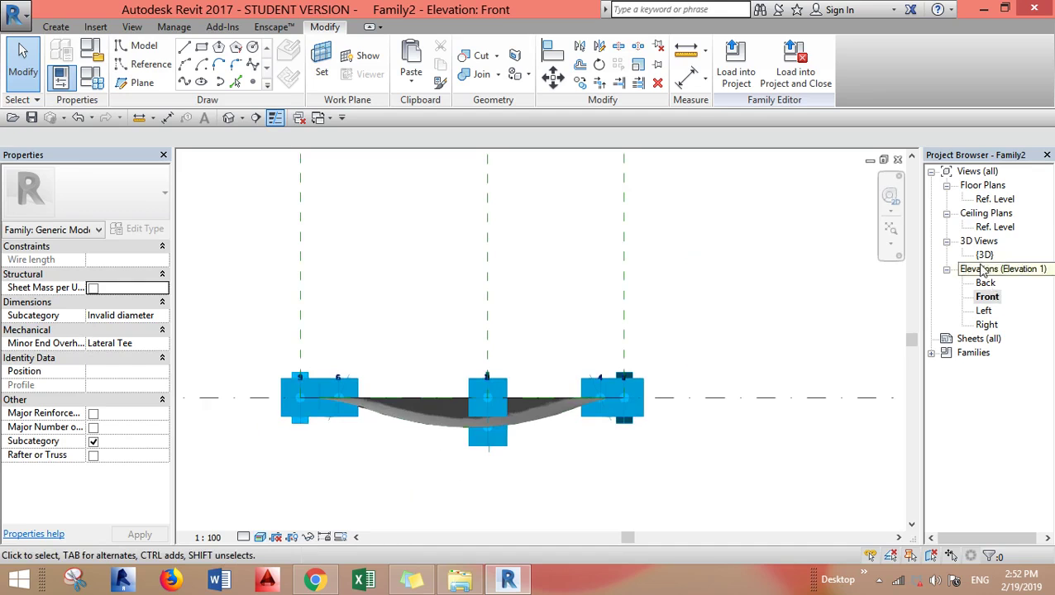
- Return to the 3D view and move adaptive point 2 inward toward the centre of the surface
{"action": "left_click", "coordinate": [229, 119]}
{"action": "scroll", "coordinate": [661, 334], "scroll_direction": "up", "scroll_amount": 5}
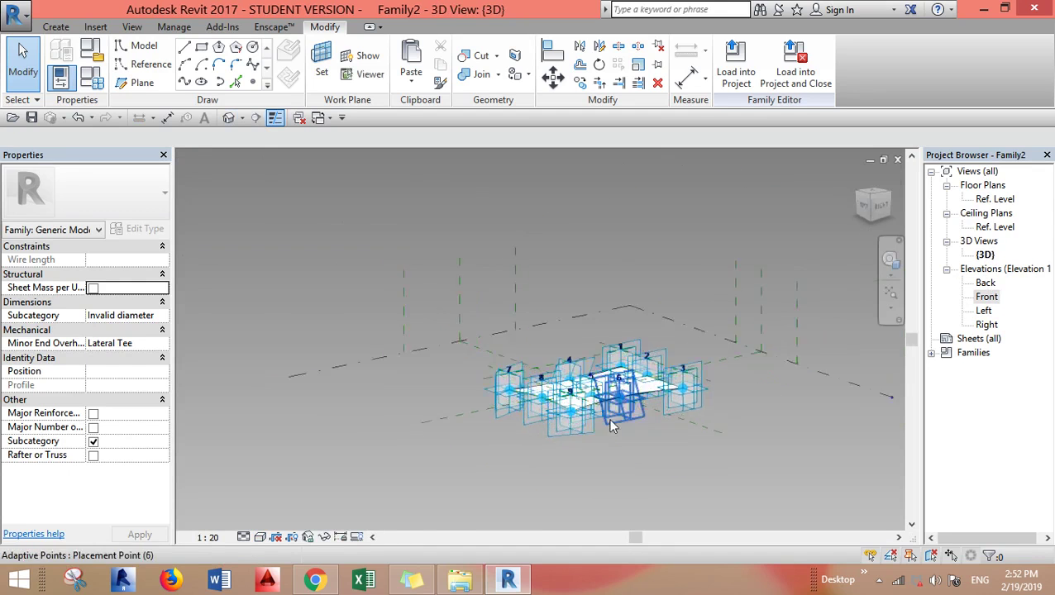
{"action": "left_click", "coordinate": [673, 330]}
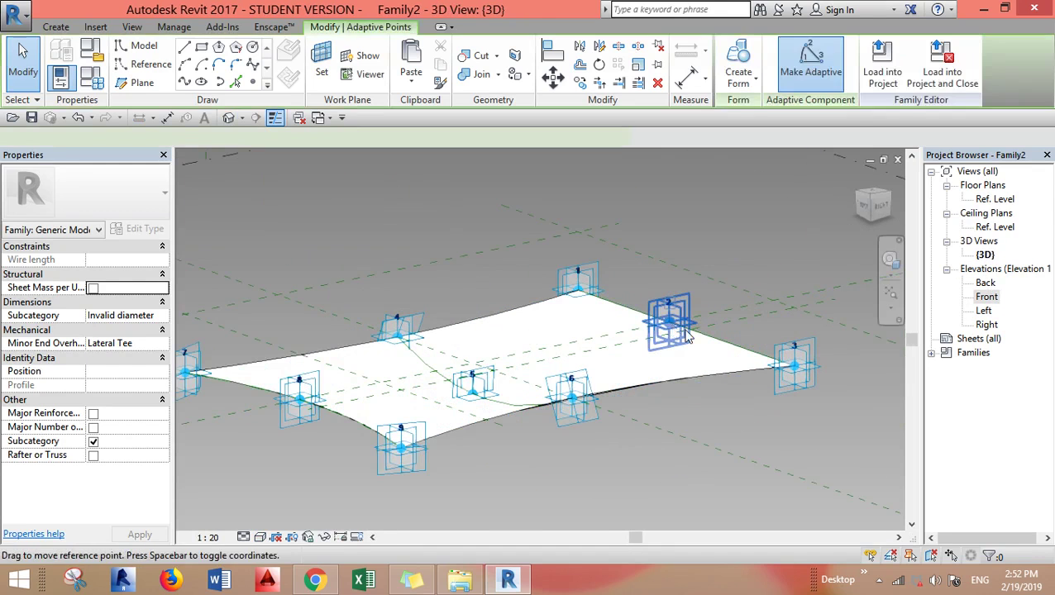
{"action": "left_click_drag", "start_coordinate": [672, 330], "coordinate": [641, 347]}
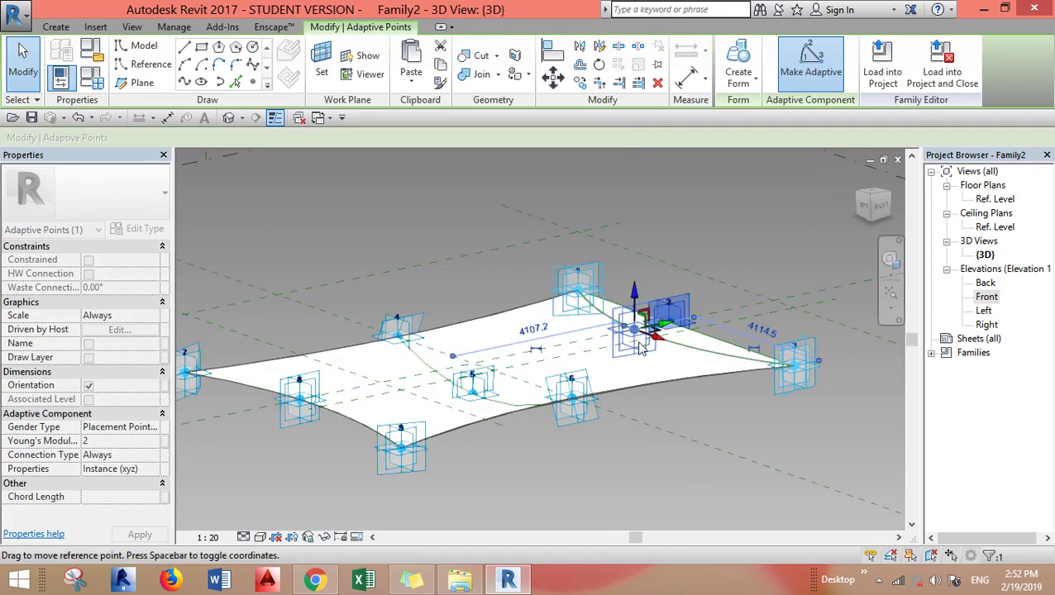
- Lower the central adaptive point 5 slightly further, then deselect it and inspect the surface from other sides
{"action": "left_click", "coordinate": [473, 387]}
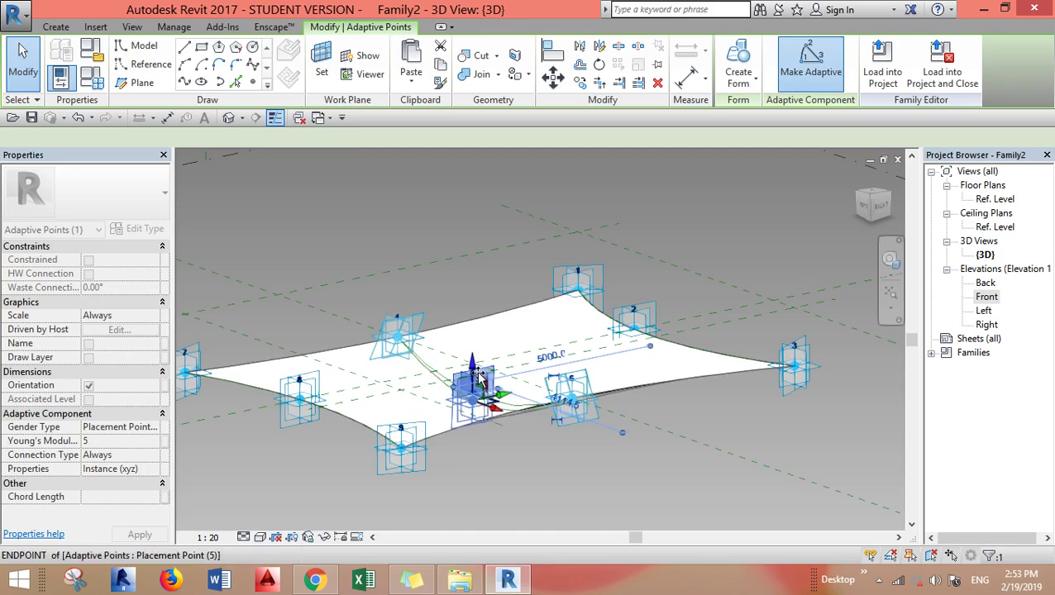
{"action": "left_click_drag", "start_coordinate": [472, 357], "coordinate": [472, 377]}
{"action": "left_click", "coordinate": [533, 468]}
{"action": "scroll", "coordinate": [536, 469], "scroll_direction": "down", "scroll_amount": 3}
{"action": "middle_click_drag", "start_coordinate": [542, 478], "coordinate": [622, 418], "text": "shift"}
{"action": "scroll", "coordinate": [620, 413], "scroll_direction": "up", "scroll_amount": 5}
{"action": "scroll", "coordinate": [671, 421], "scroll_direction": "down", "scroll_amount": 7}
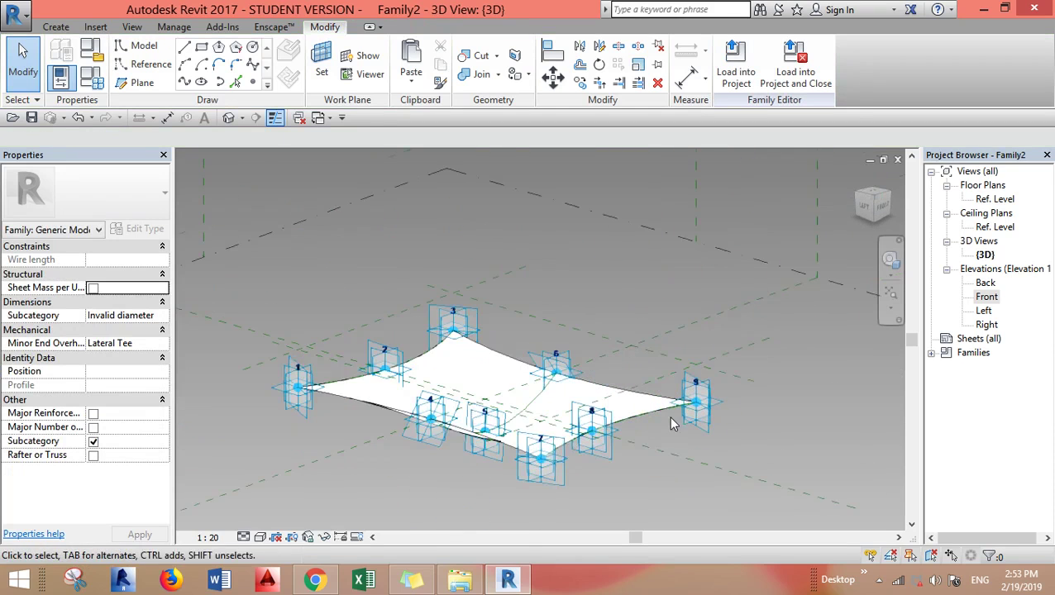
{"action": "middle_click_drag", "start_coordinate": [710, 434], "coordinate": [777, 175], "text": "shift"}
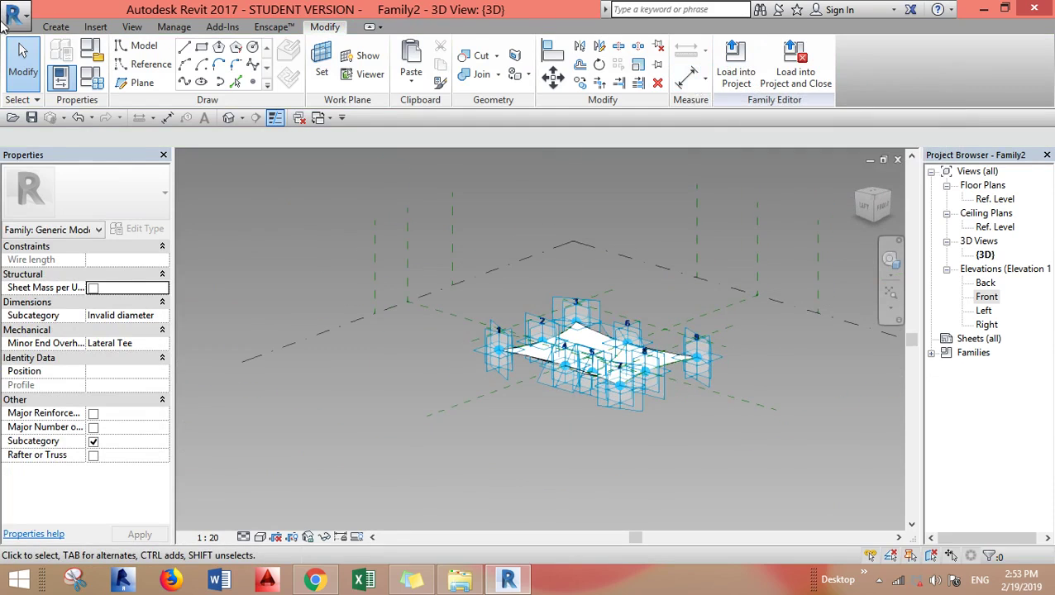
- Load the family into Project1
{"action": "left_click", "coordinate": [13, 13]}
{"action": "left_click", "coordinate": [13, 13]}
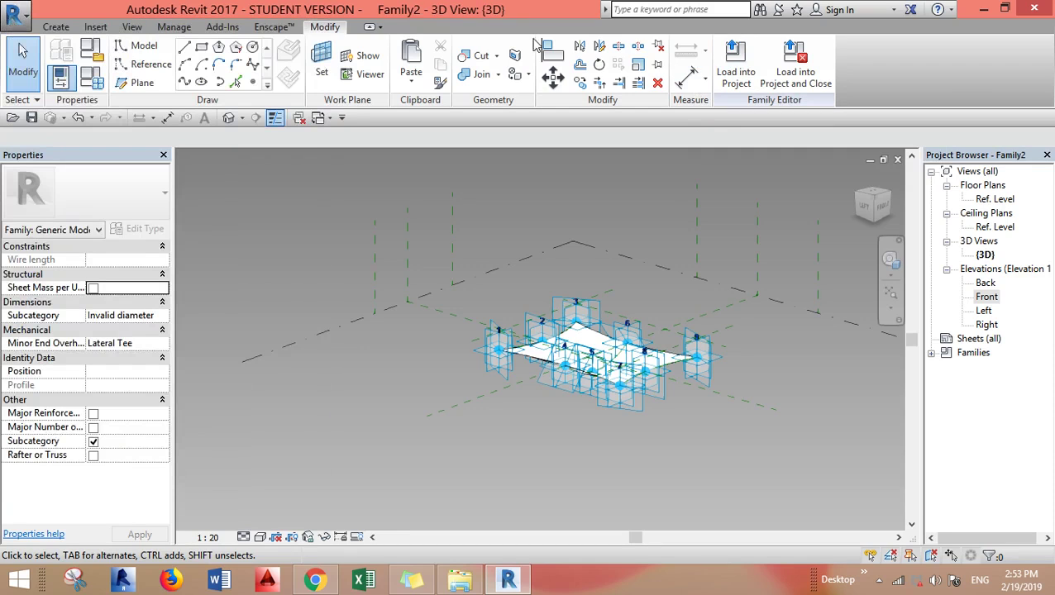
{"action": "left_click", "coordinate": [746, 71]}
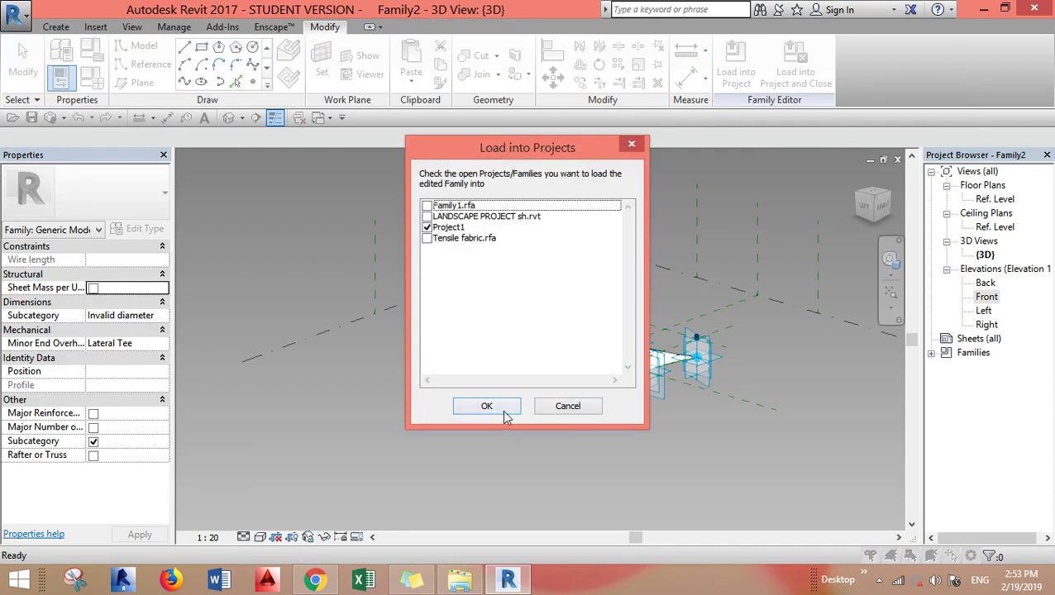
{"action": "left_click", "coordinate": [503, 410]}
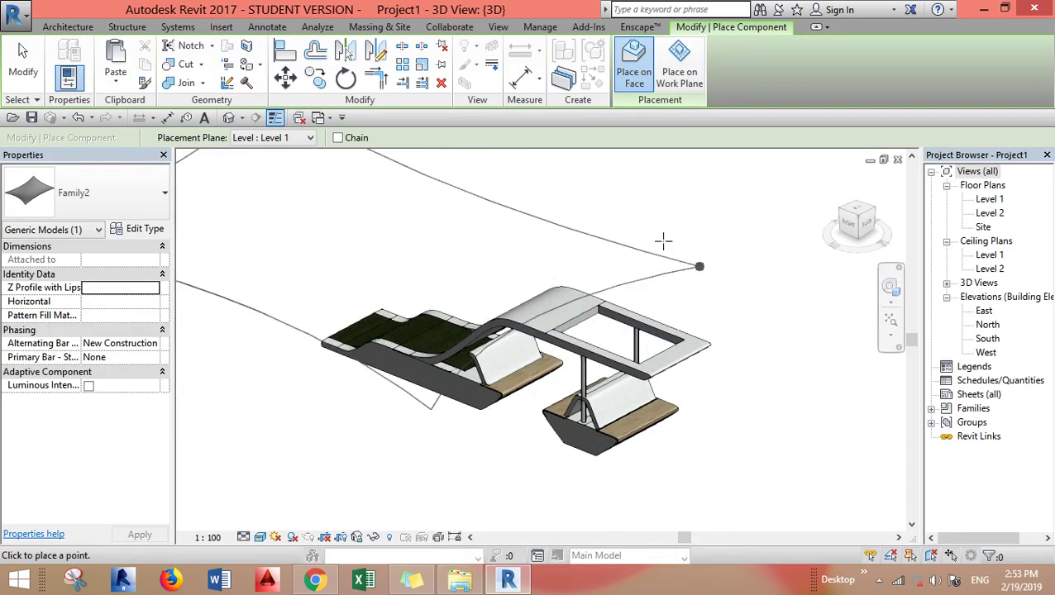
{"action": "scroll", "coordinate": [596, 308], "scroll_direction": "up", "scroll_amount": 4}
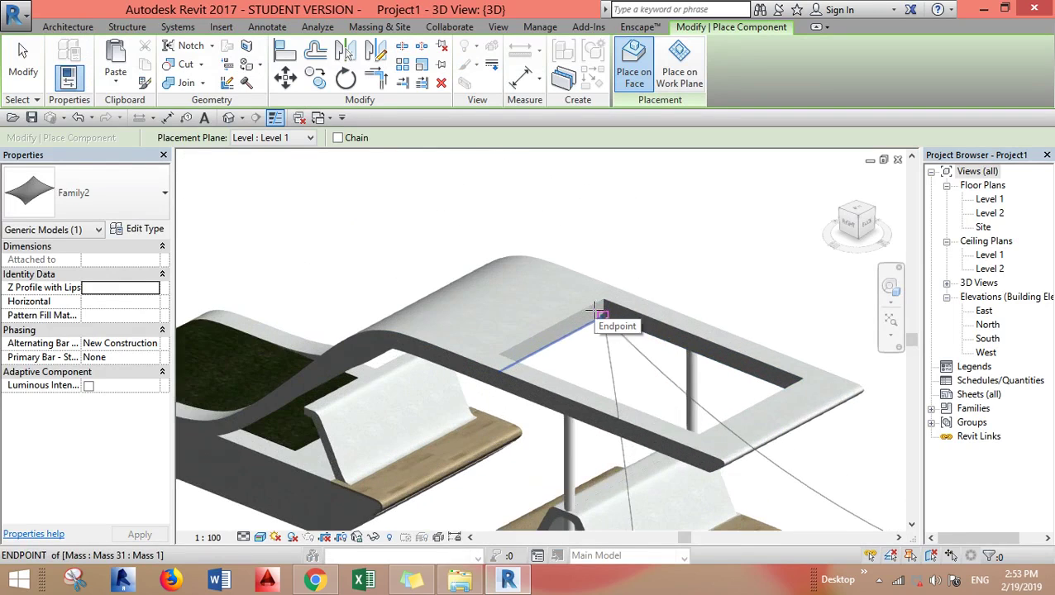
{"action": "left_click", "coordinate": [622, 373]}
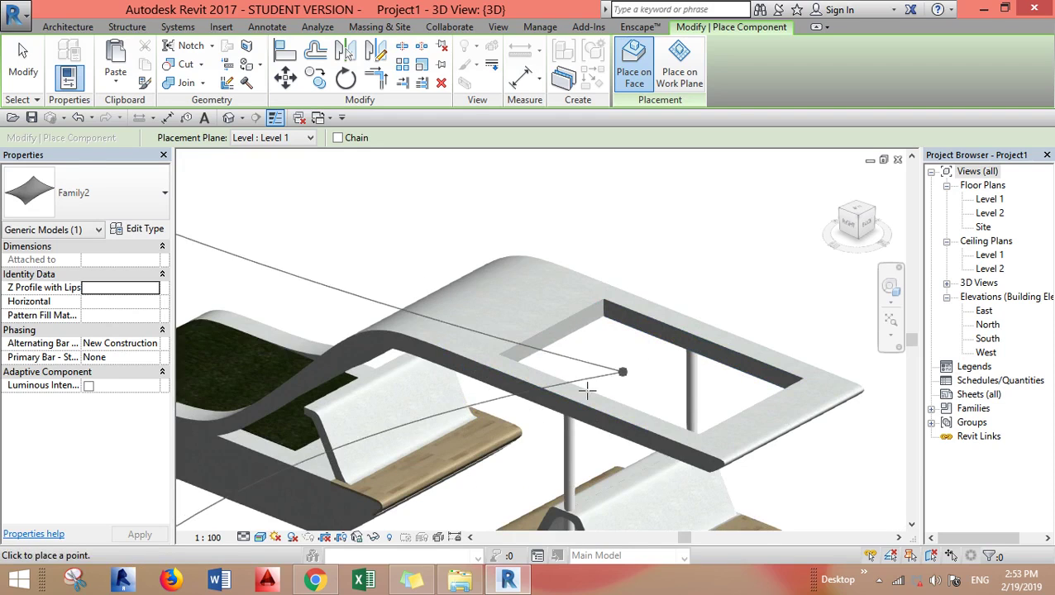
{"action": "left_click", "coordinate": [691, 348]}
{"action": "key", "text": "Escape"}
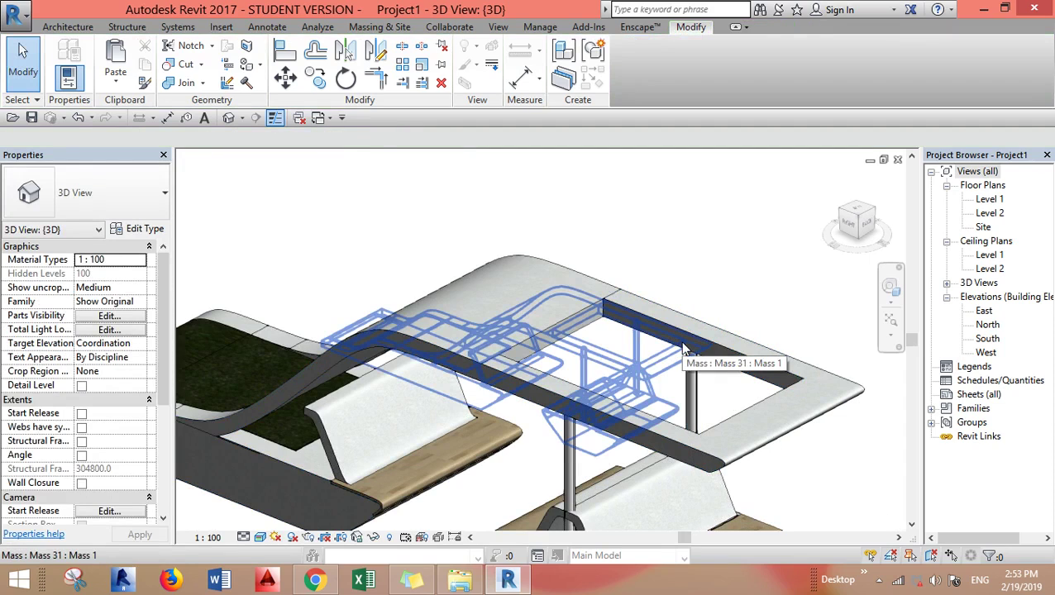
- Open the bench-and-canopy mass for in-place editing and orient the view to Top
{"action": "scroll", "coordinate": [680, 334], "scroll_direction": "down", "scroll_amount": 3}
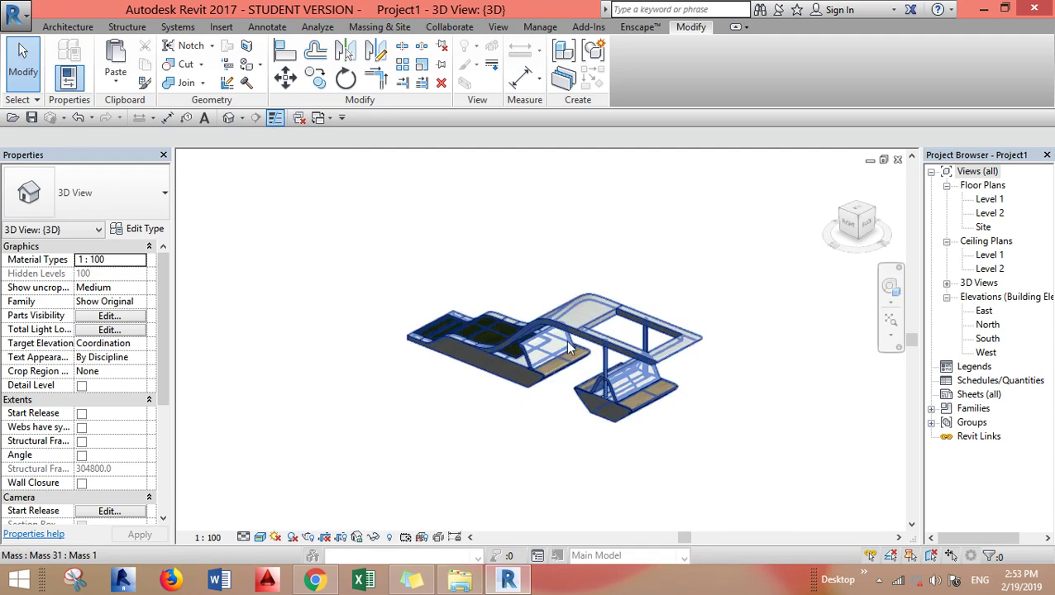
{"action": "left_click", "coordinate": [622, 317]}
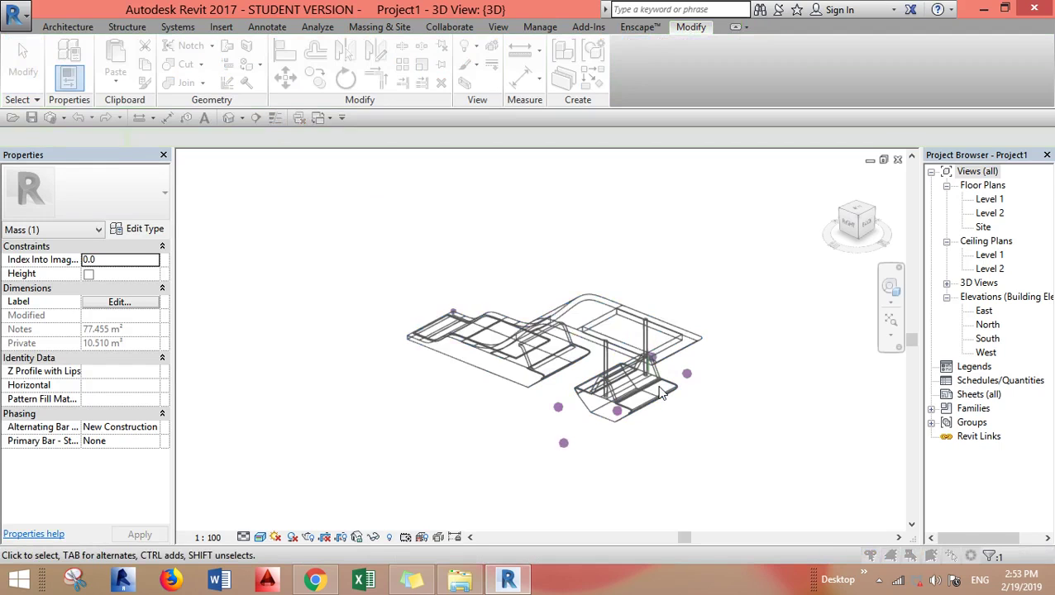
{"action": "left_click", "coordinate": [575, 345]}
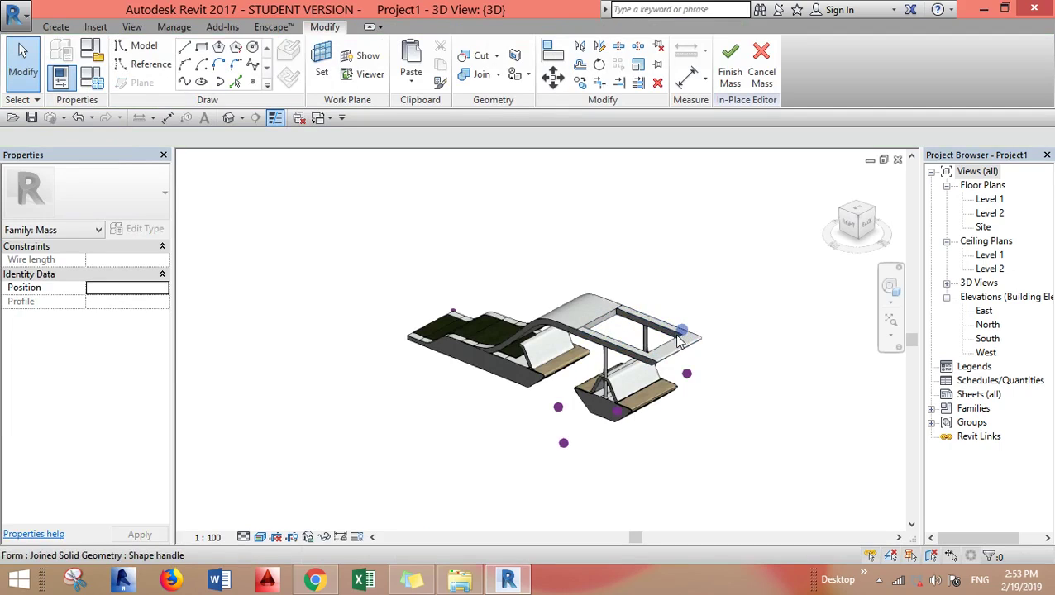
{"action": "left_click", "coordinate": [860, 217]}
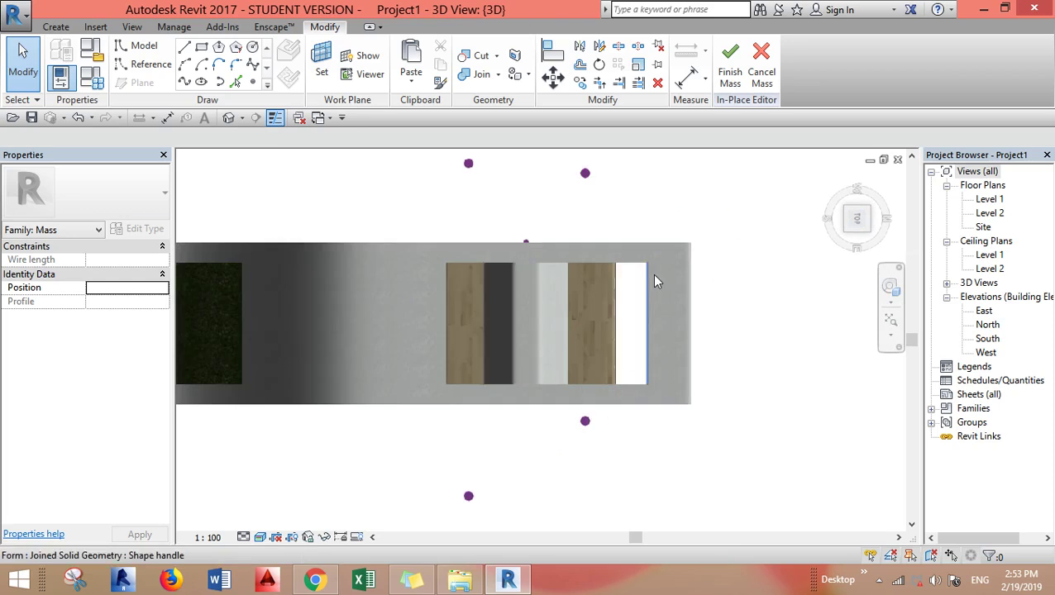
- Draw three 1200 mm reference lines across the canopy opening: one along each short edge and one at the middle
{"action": "left_click", "coordinate": [144, 65]}
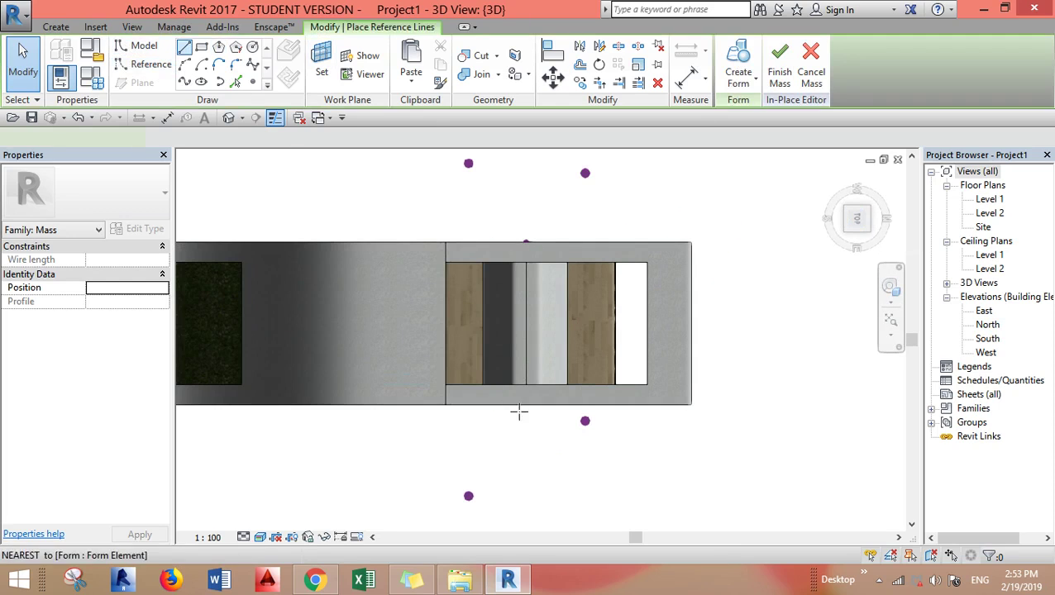
{"action": "left_click", "coordinate": [444, 263]}
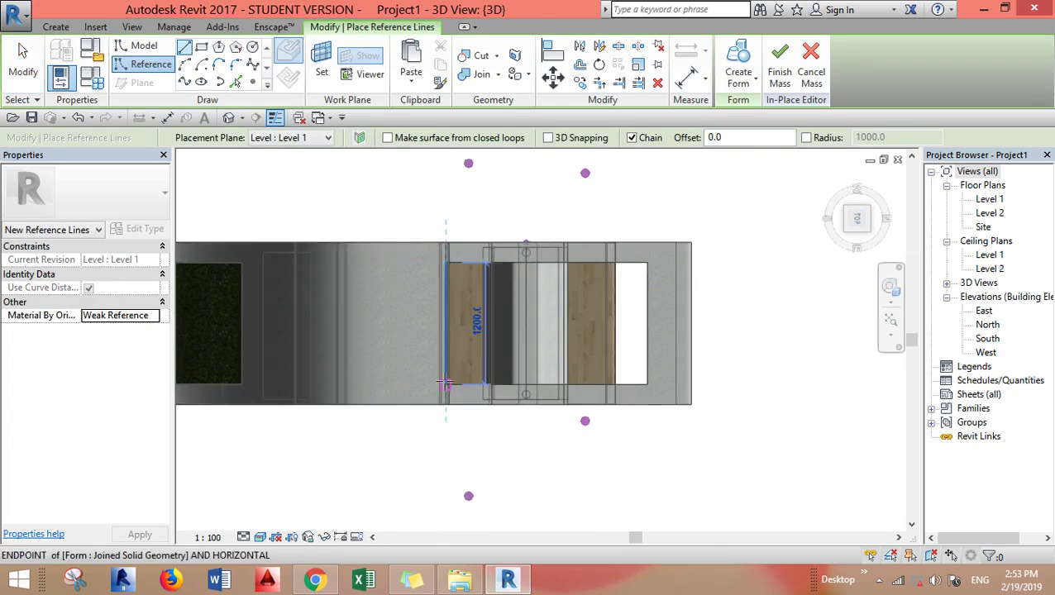
{"action": "key", "text": "Escape"}
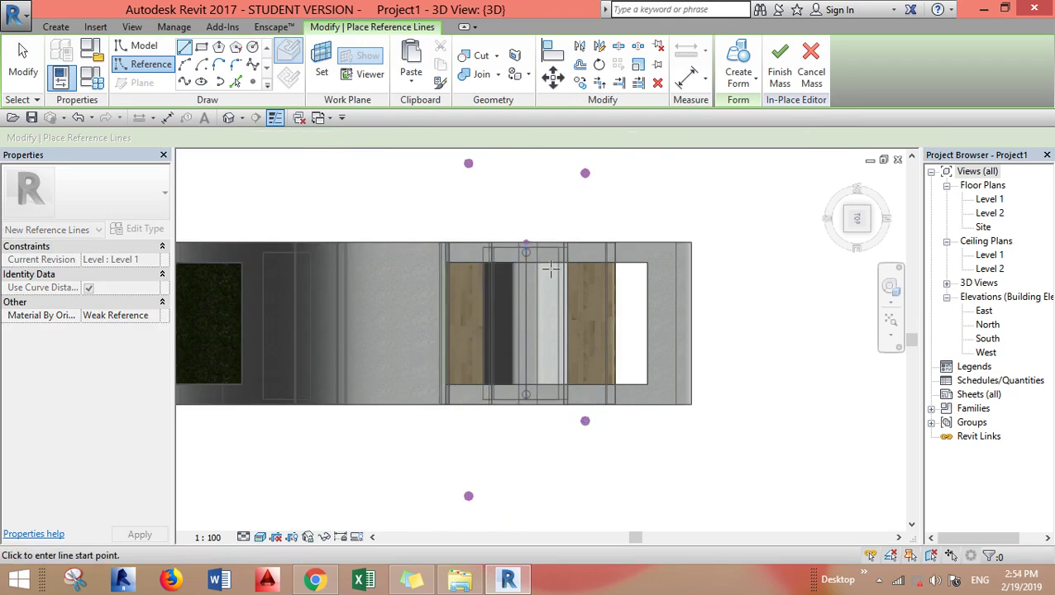
{"action": "left_click", "coordinate": [546, 263]}
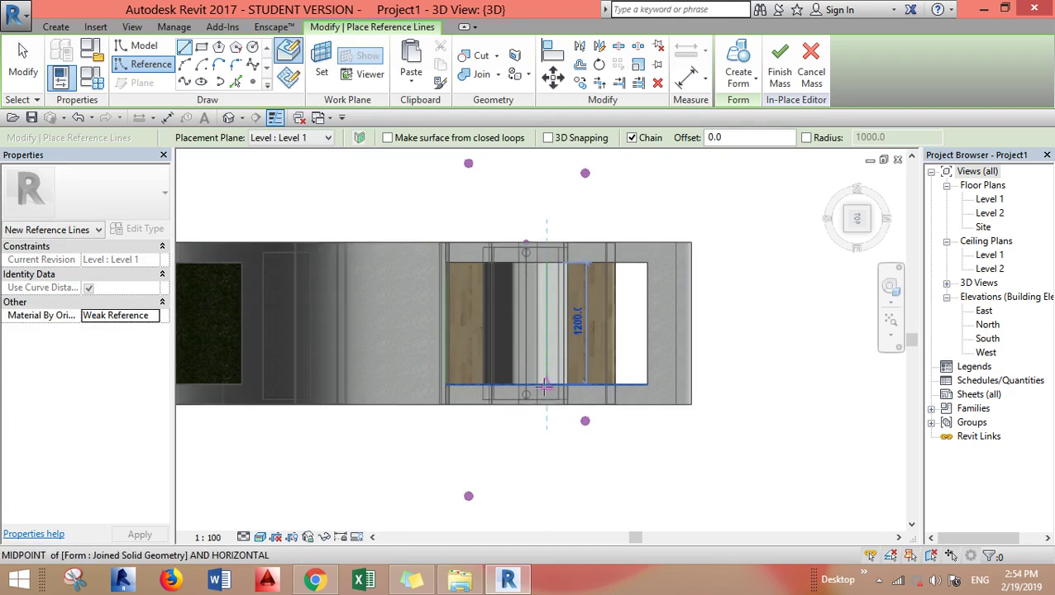
{"action": "key", "text": "Escape"}
{"action": "left_click", "coordinate": [648, 263]}
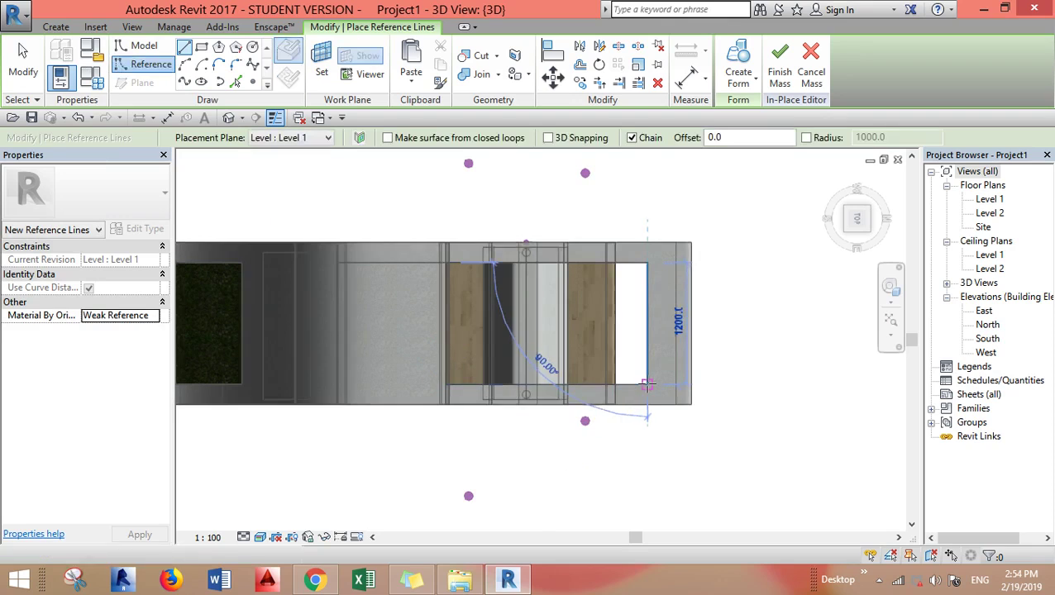
{"action": "left_click", "coordinate": [647, 385]}
{"action": "key", "text": "Escape"}
{"action": "key", "text": "Escape"}
- Divide the reference lines on the two short edges of the canopy opening into divided paths
{"action": "left_click", "coordinate": [649, 324]}
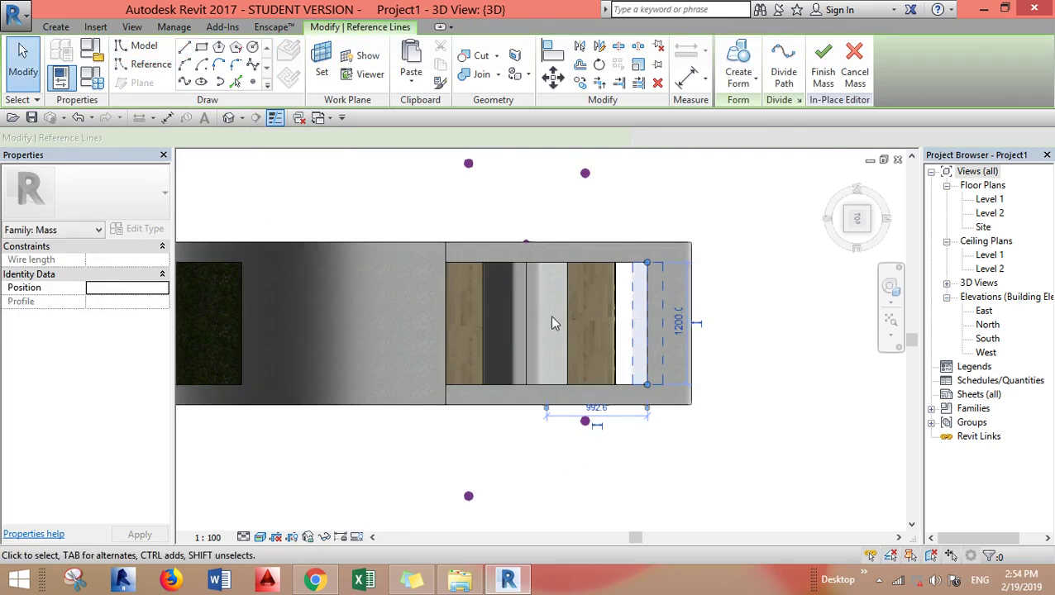
{"action": "left_click", "coordinate": [446, 339], "text": "ctrl"}
{"action": "left_click", "coordinate": [784, 77]}
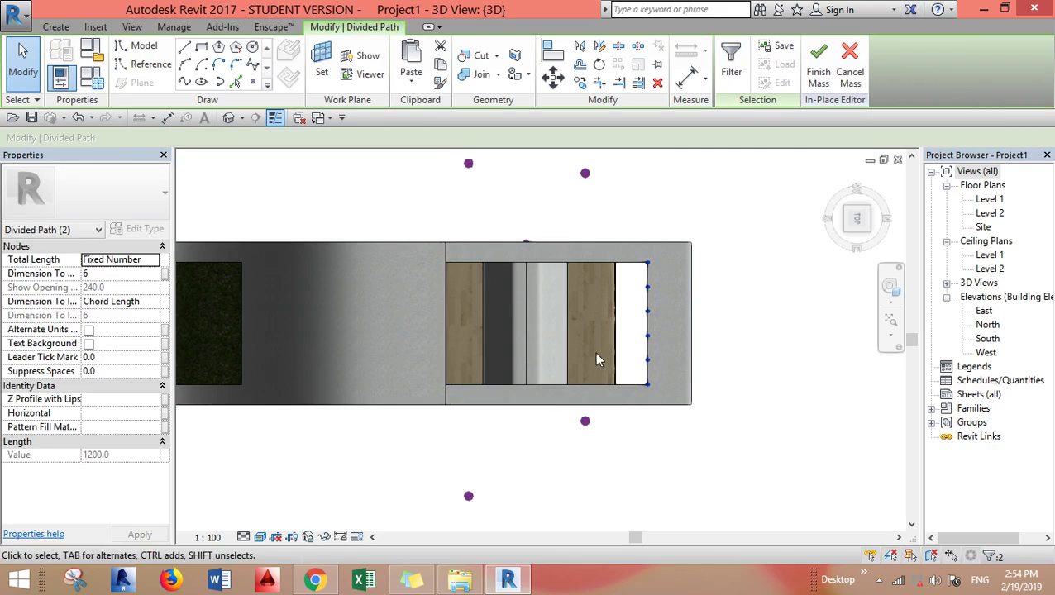
- Set the number of points to 3 on both divided paths at the short edges of the opening
{"action": "left_click", "coordinate": [648, 329]}
{"action": "left_click", "coordinate": [122, 274]}
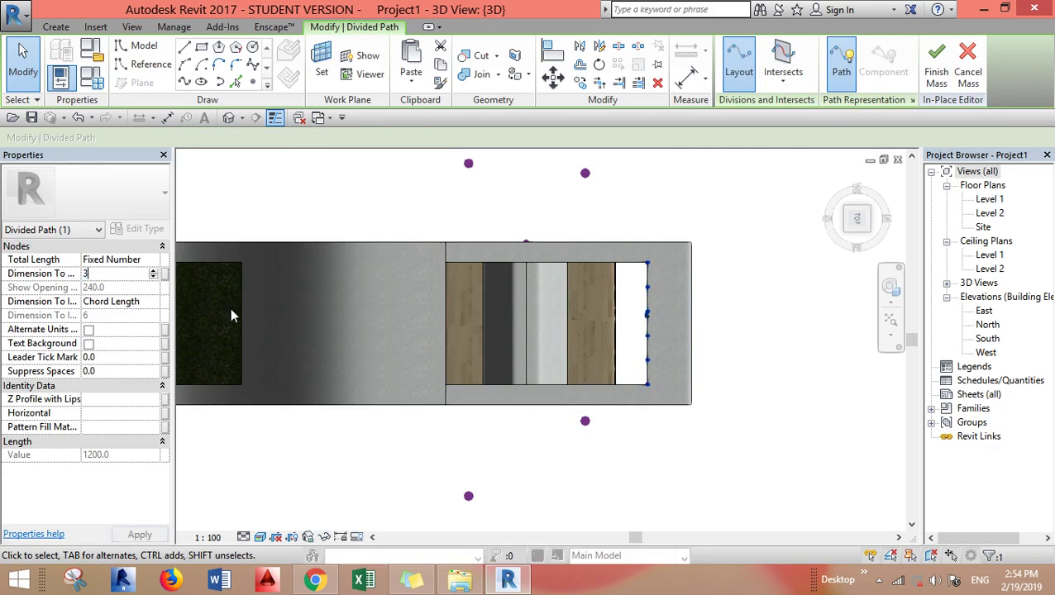
{"action": "key", "text": "Return"}
{"action": "left_click", "coordinate": [691, 464]}
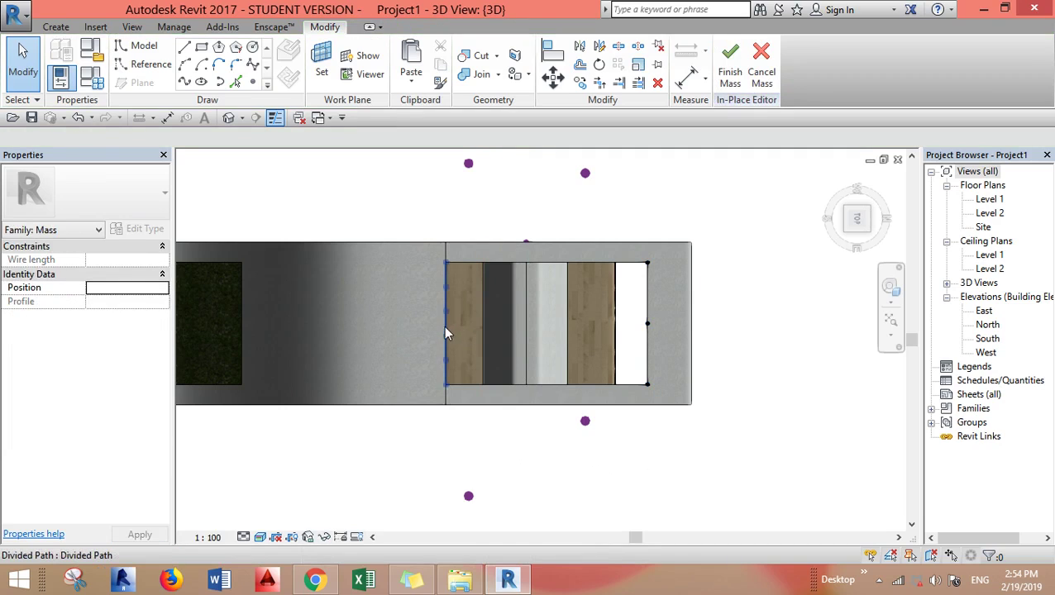
{"action": "left_click", "coordinate": [445, 333]}
{"action": "left_click", "coordinate": [122, 274]}
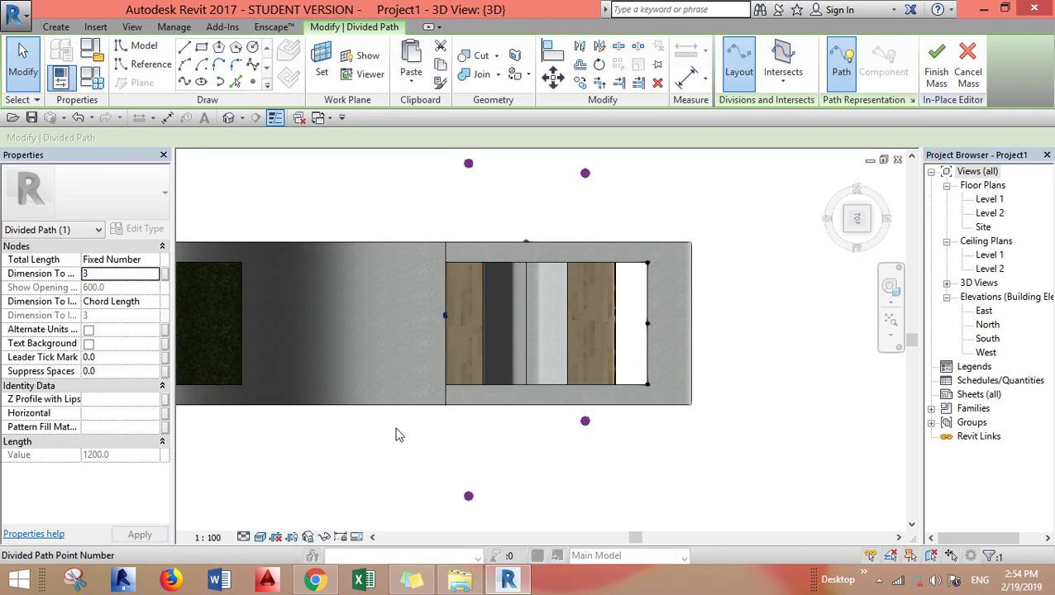
{"action": "key", "text": "Return"}
{"action": "left_click", "coordinate": [600, 464]}
- Copy the divided path from the outer short edge of the opening onto the middle reference line
{"action": "left_click", "coordinate": [648, 352]}
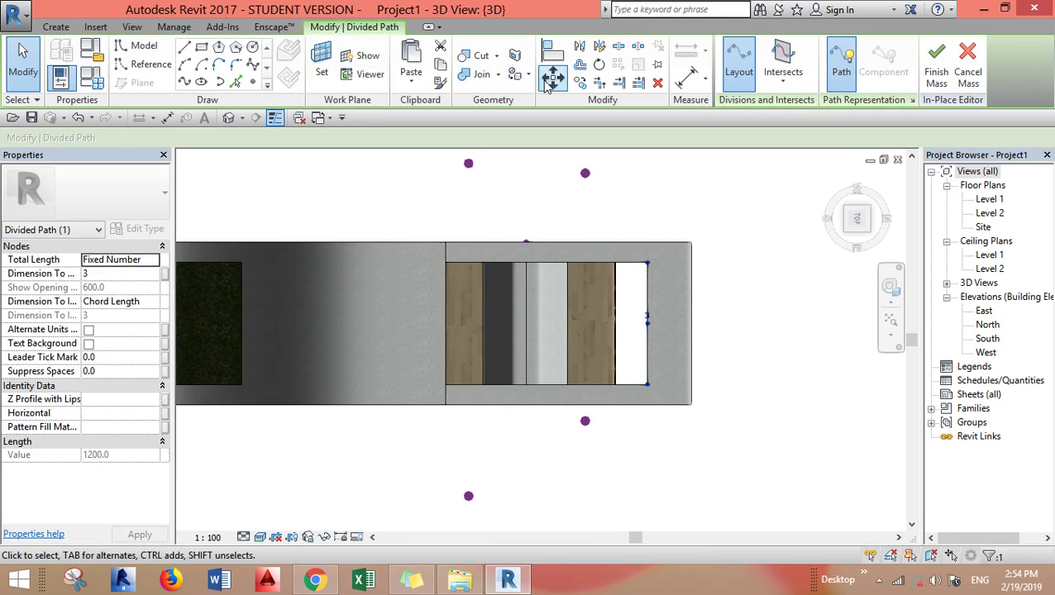
{"action": "left_click", "coordinate": [581, 84]}
{"action": "left_click", "coordinate": [648, 263]}
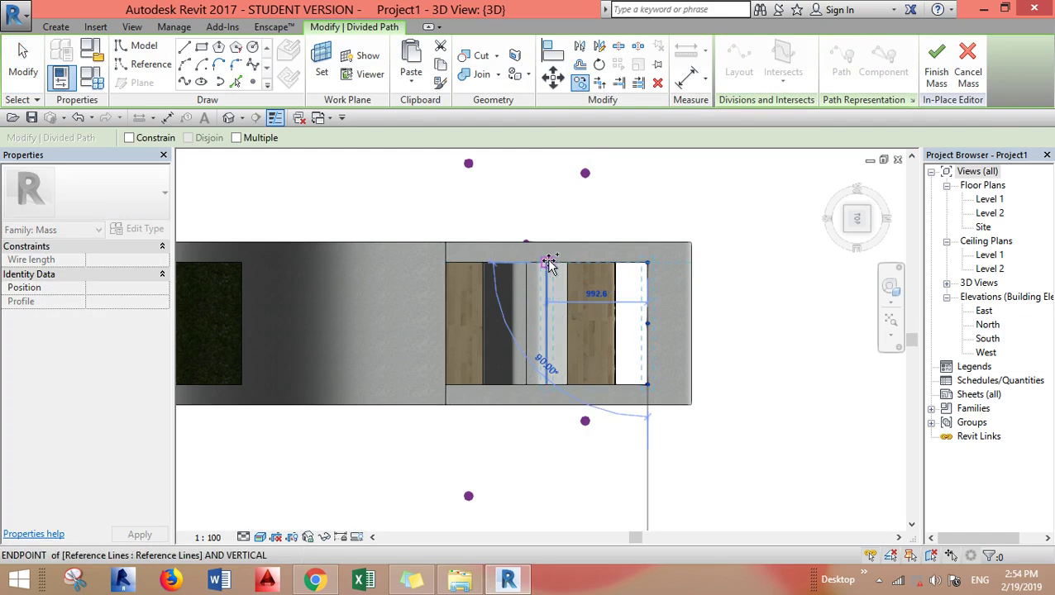
{"action": "left_click", "coordinate": [550, 265]}
{"action": "middle_click_drag", "start_coordinate": [706, 468], "coordinate": [578, 258], "text": "shift"}
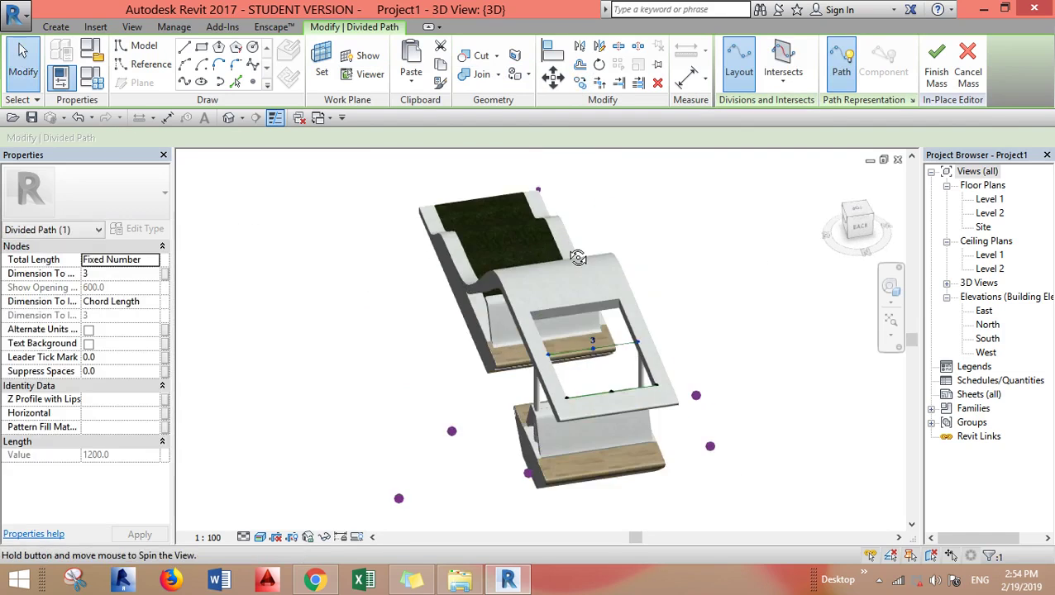
{"action": "scroll", "coordinate": [621, 344], "scroll_direction": "up", "scroll_amount": 3}
{"action": "left_click", "coordinate": [684, 342]}
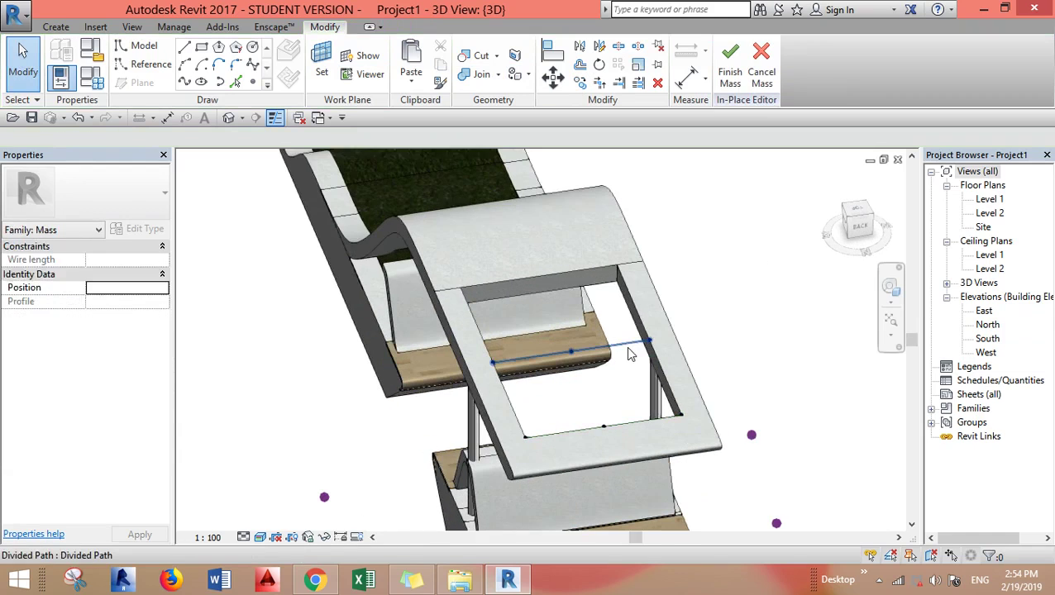
- Delete the misplaced divided path that lies at ground level beside the bench, below the canopy
{"action": "left_click", "coordinate": [634, 356]}
{"action": "scroll", "coordinate": [634, 356], "scroll_direction": "down", "scroll_amount": 2}
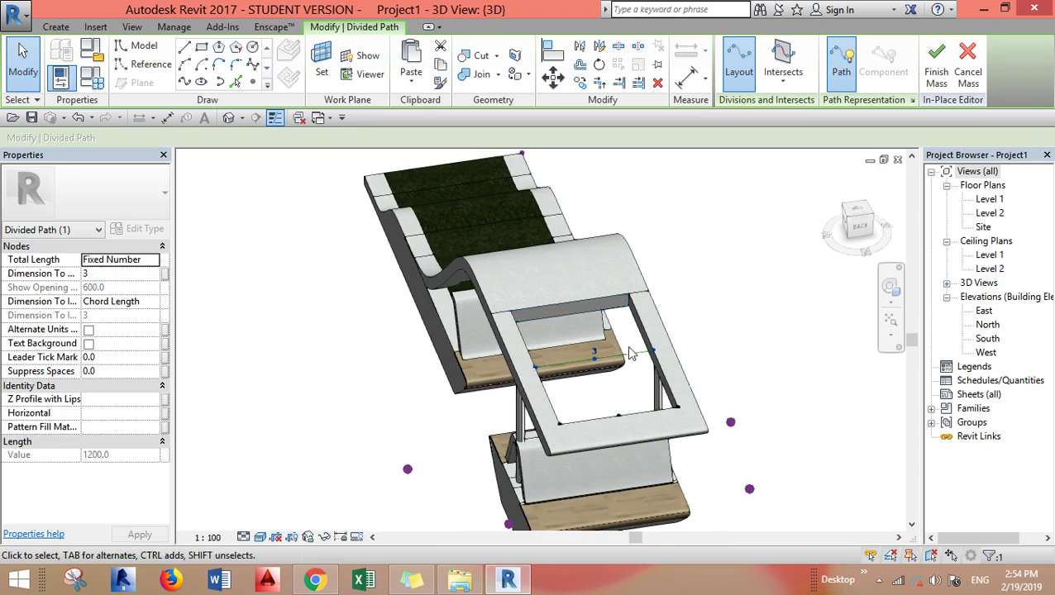
{"action": "middle_click_drag", "start_coordinate": [601, 418], "coordinate": [587, 488], "text": "shift"}
{"action": "middle_click_drag", "start_coordinate": [588, 488], "coordinate": [653, 331]}
{"action": "middle_click_drag", "start_coordinate": [522, 396], "coordinate": [641, 387], "text": "shift"}
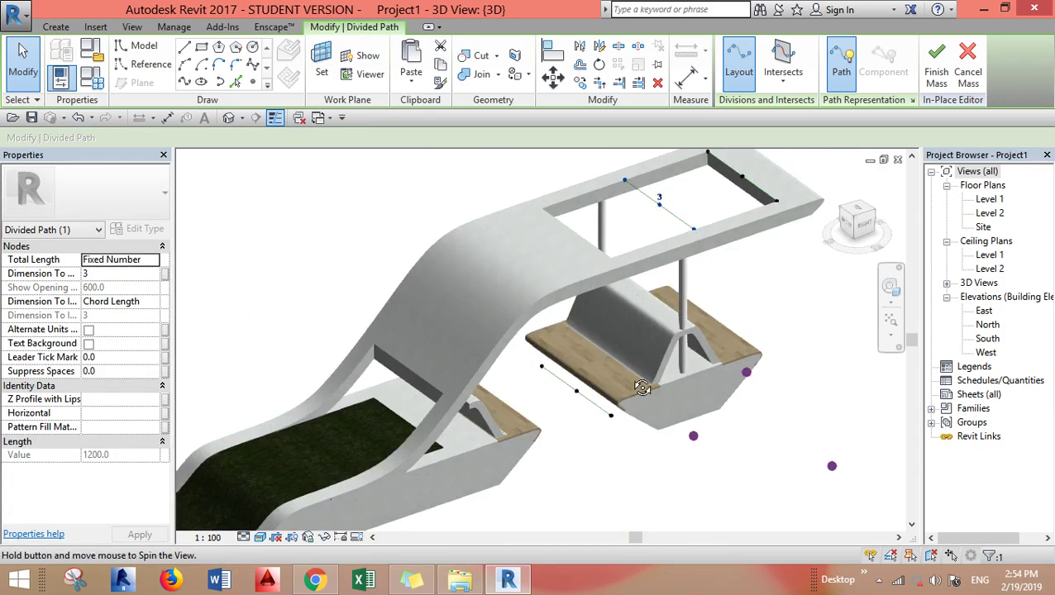
{"action": "left_click", "coordinate": [593, 407]}
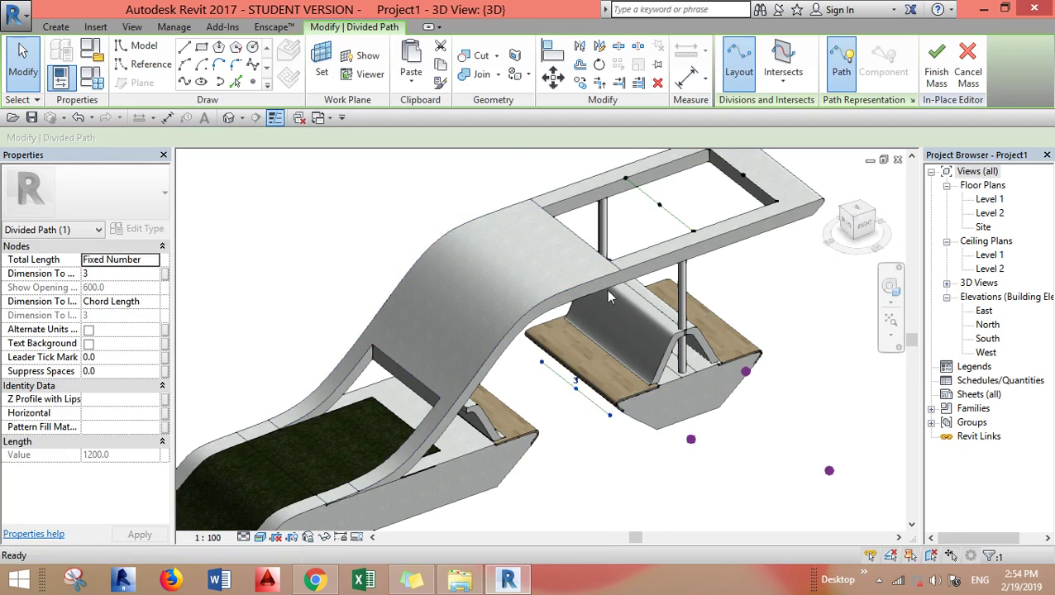
- Copy the middle divided path to the corner at the inner short edge of the canopy opening
{"action": "left_click", "coordinate": [659, 212]}
{"action": "left_click", "coordinate": [626, 184]}
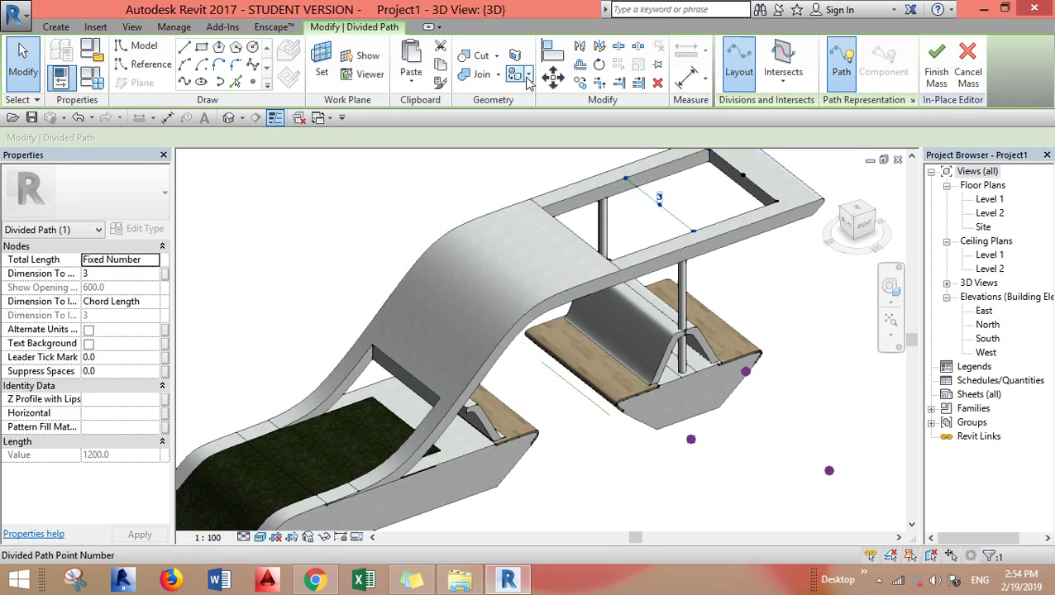
{"action": "key", "text": "c"}
{"action": "key", "text": "o"}
{"action": "left_click", "coordinate": [626, 178]}
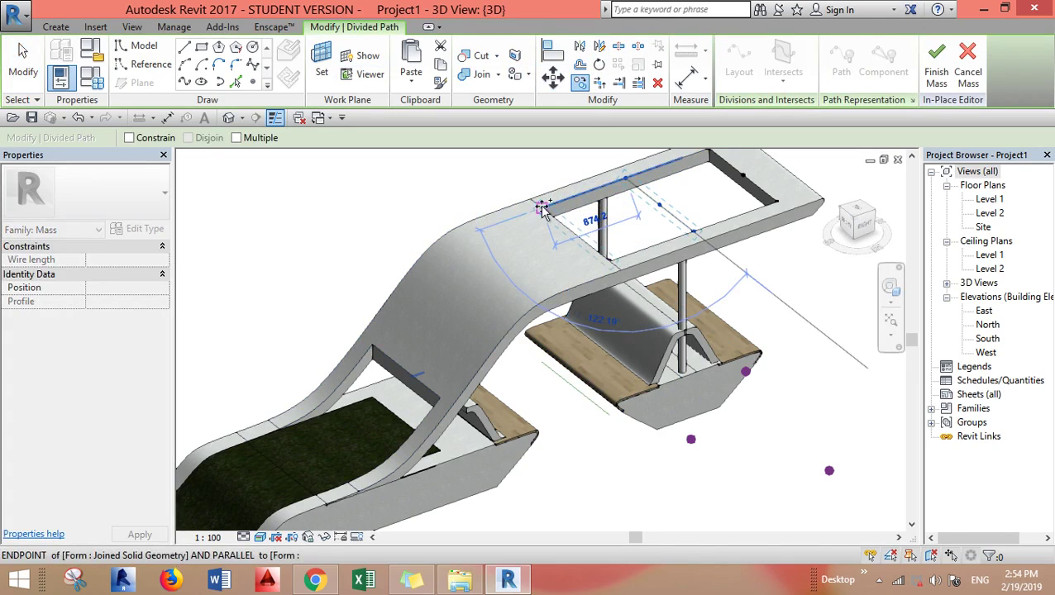
{"action": "left_click", "coordinate": [542, 208]}
{"action": "left_click", "coordinate": [406, 186]}
{"action": "scroll", "coordinate": [666, 354], "scroll_direction": "down", "scroll_amount": 1}
{"action": "middle_click_drag", "start_coordinate": [782, 439], "coordinate": [617, 226], "text": "shift"}
{"action": "scroll", "coordinate": [617, 227], "scroll_direction": "up", "scroll_amount": 4}
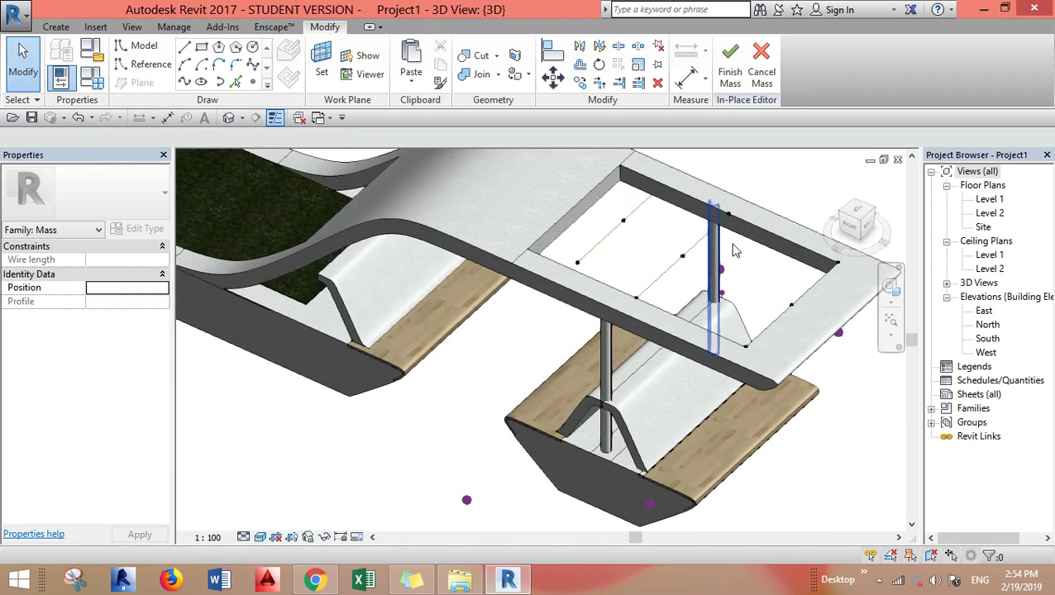
{"action": "left_click", "coordinate": [880, 581]}
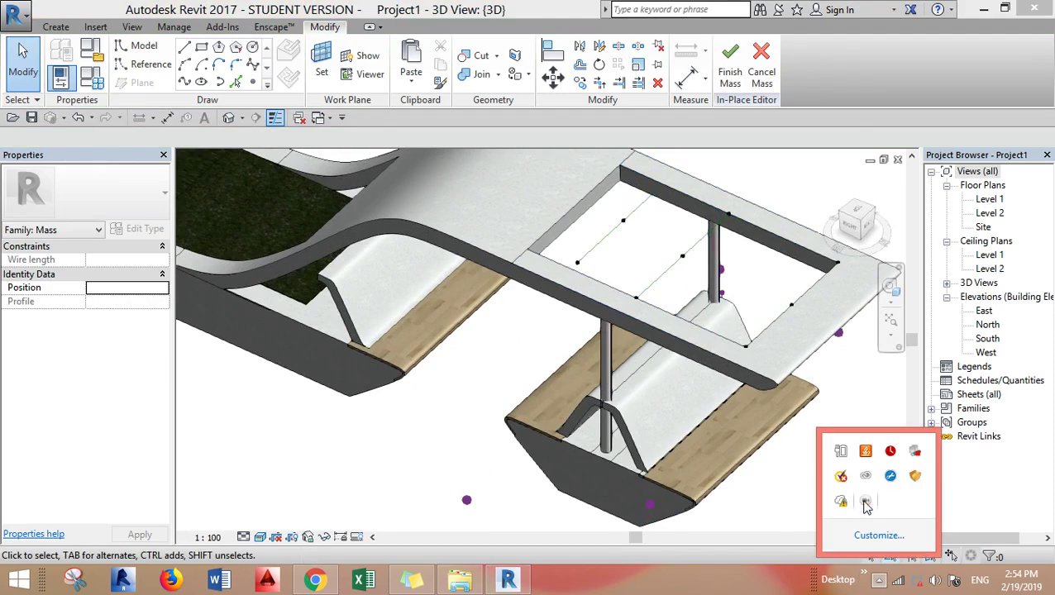
{"action": "left_click", "coordinate": [866, 506]}
{"action": "left_click", "coordinate": [752, 488]}
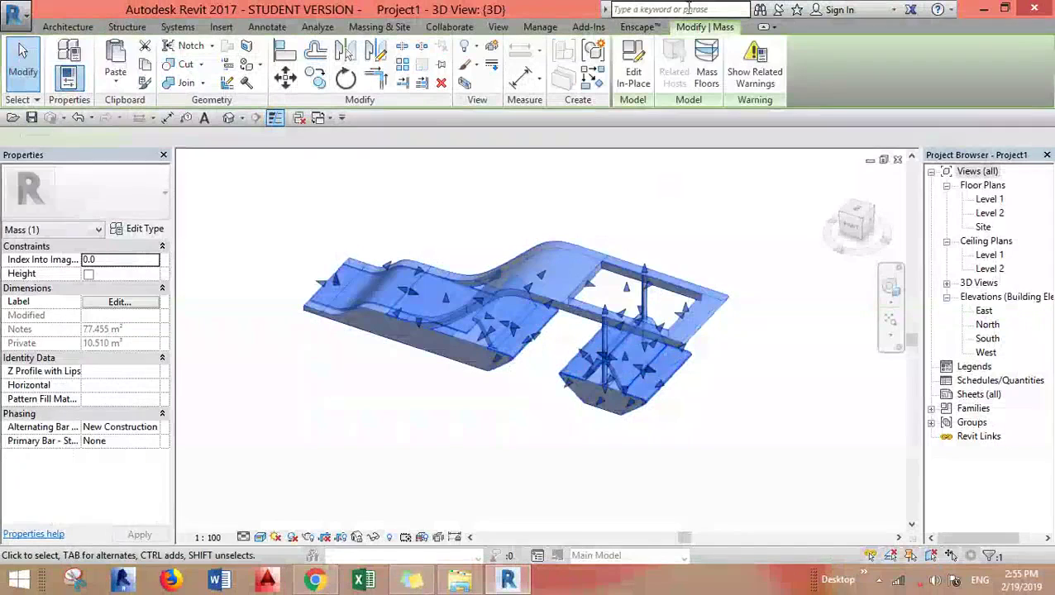
- Reopen the selected mass for in-place editing and accept the off-axis line warnings
{"action": "left_click", "coordinate": [645, 83]}
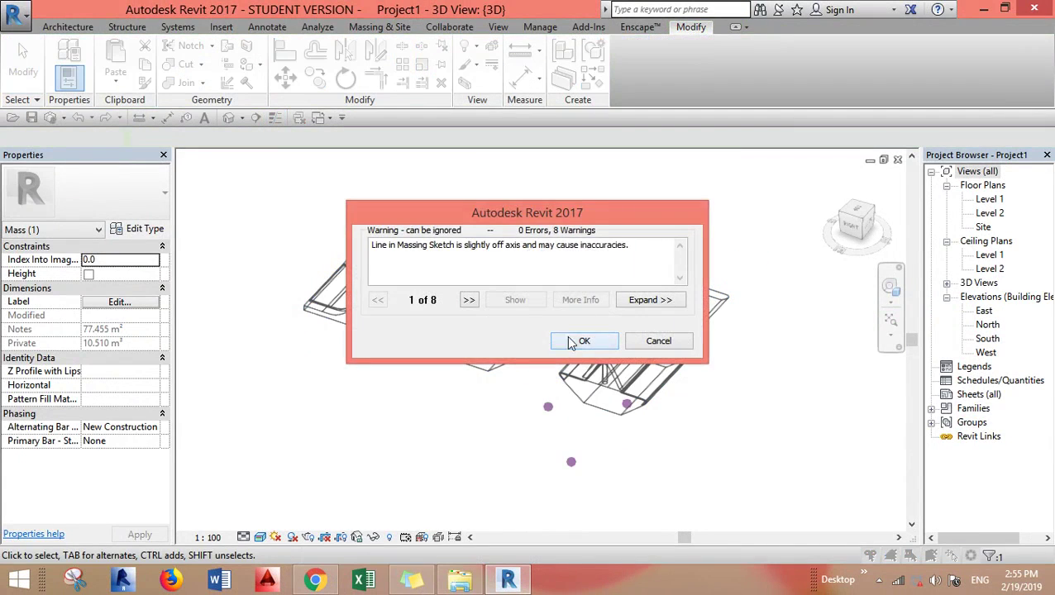
{"action": "left_click", "coordinate": [583, 341]}
{"action": "scroll", "coordinate": [687, 331], "scroll_direction": "up", "scroll_amount": 4}
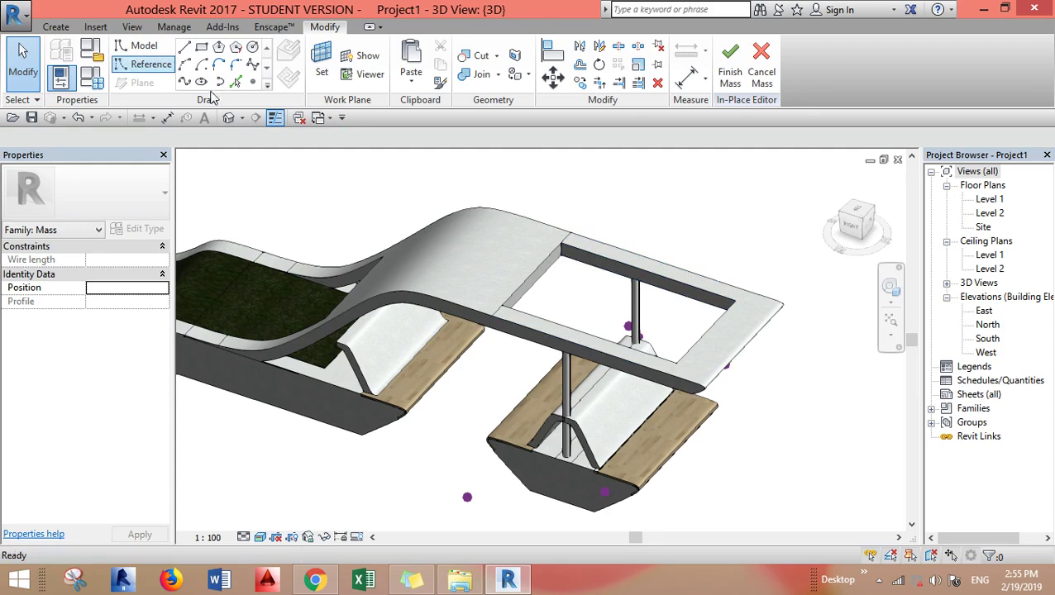
- Draw a 1200 mm reference line between the midpoints of the canopy opening's long sides and select it
{"action": "left_click", "coordinate": [184, 47]}
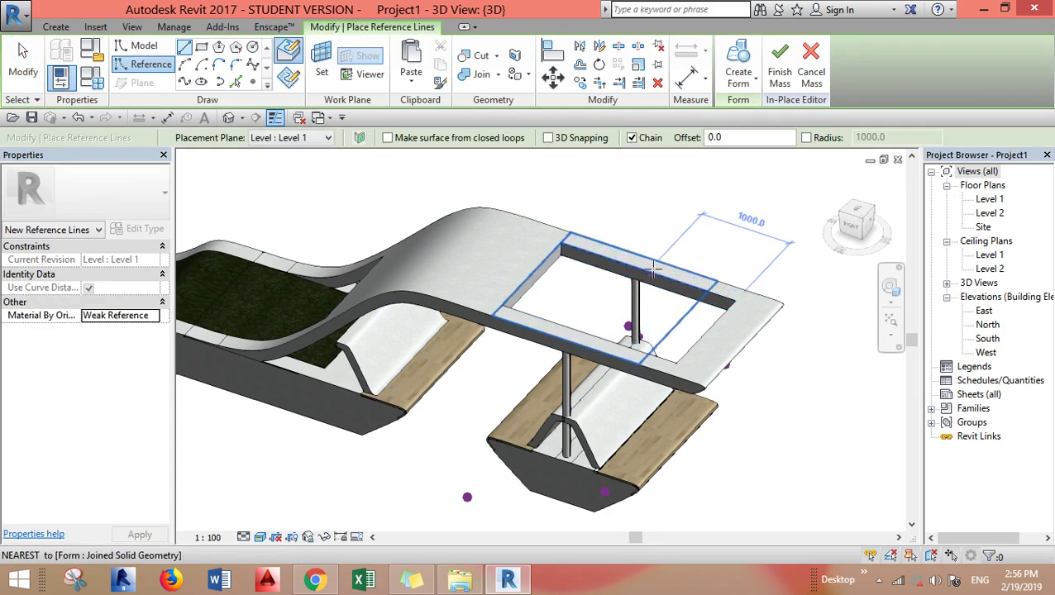
{"action": "left_click", "coordinate": [653, 269]}
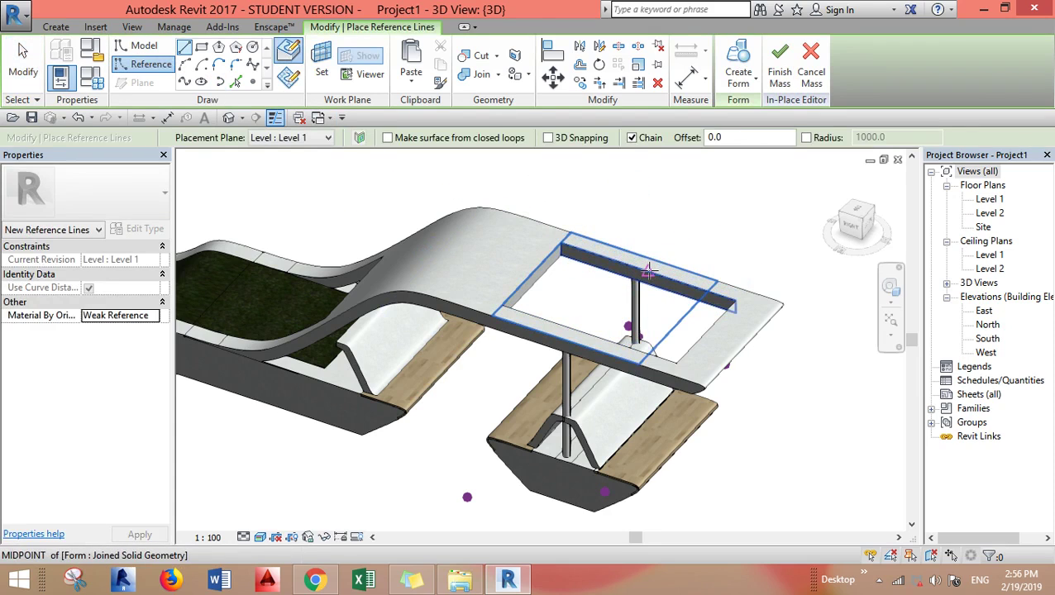
{"action": "left_click", "coordinate": [597, 335]}
{"action": "key", "text": "Escape"}
{"action": "key", "text": "Escape"}
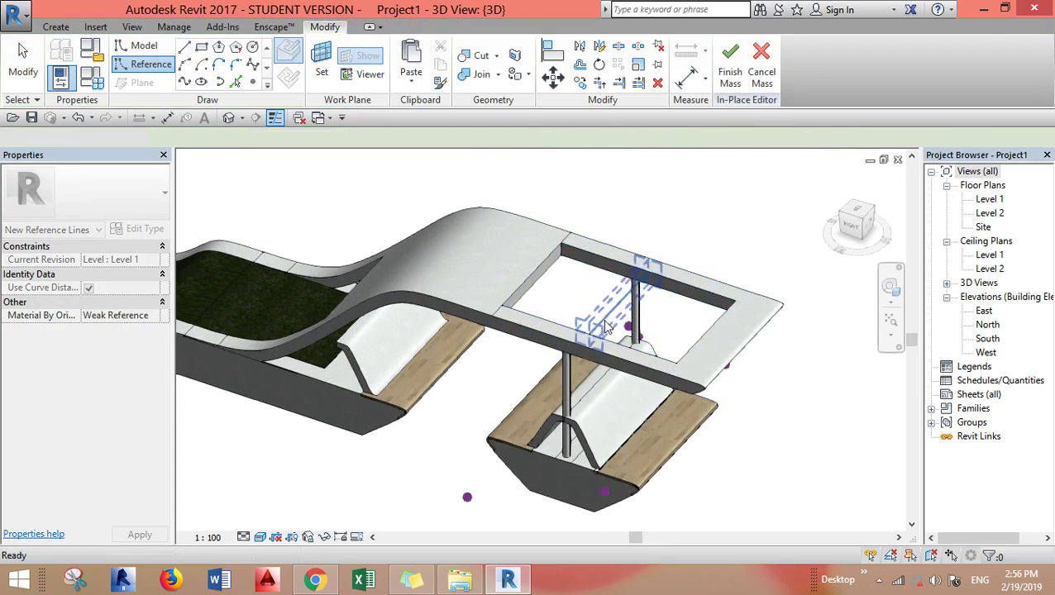
{"action": "left_click", "coordinate": [607, 326]}
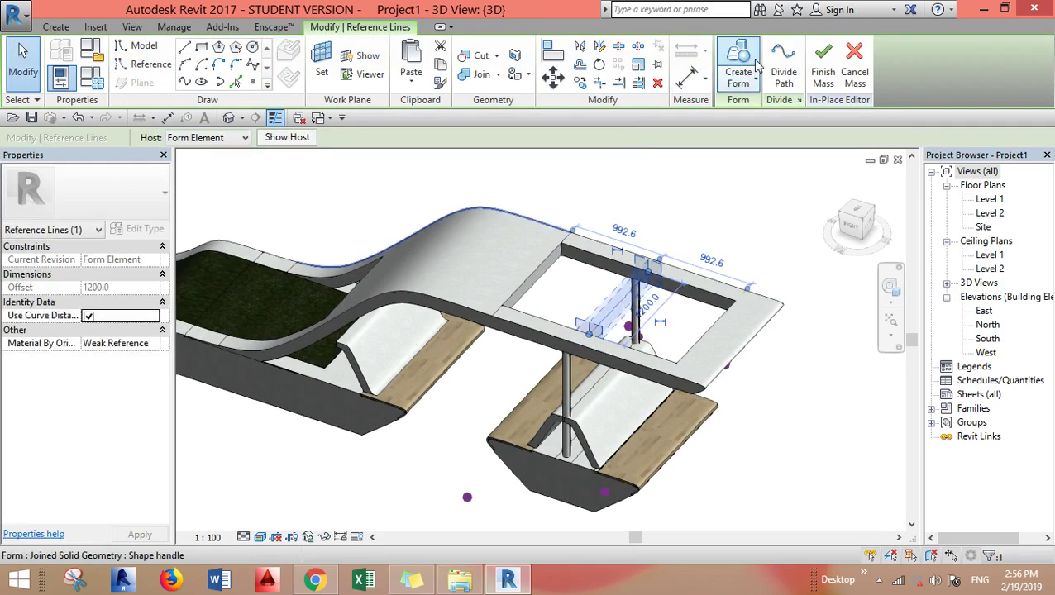
- Divide the reference line across the middle of the canopy opening into 3 points and finish the in-place mass
{"action": "left_click", "coordinate": [784, 66]}
{"action": "left_click", "coordinate": [115, 273]}
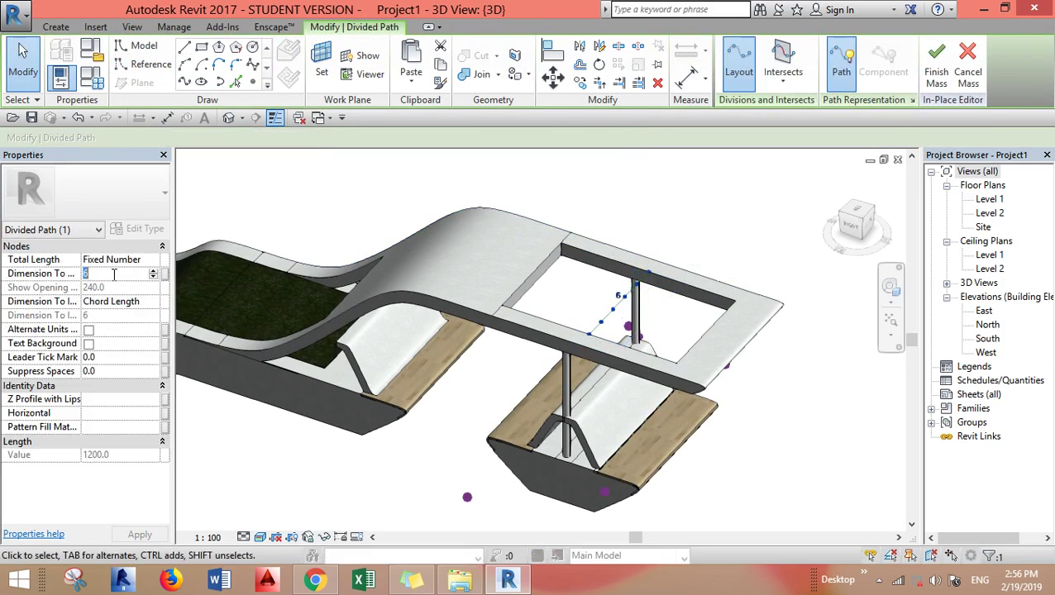
{"action": "left_click", "coordinate": [770, 400]}
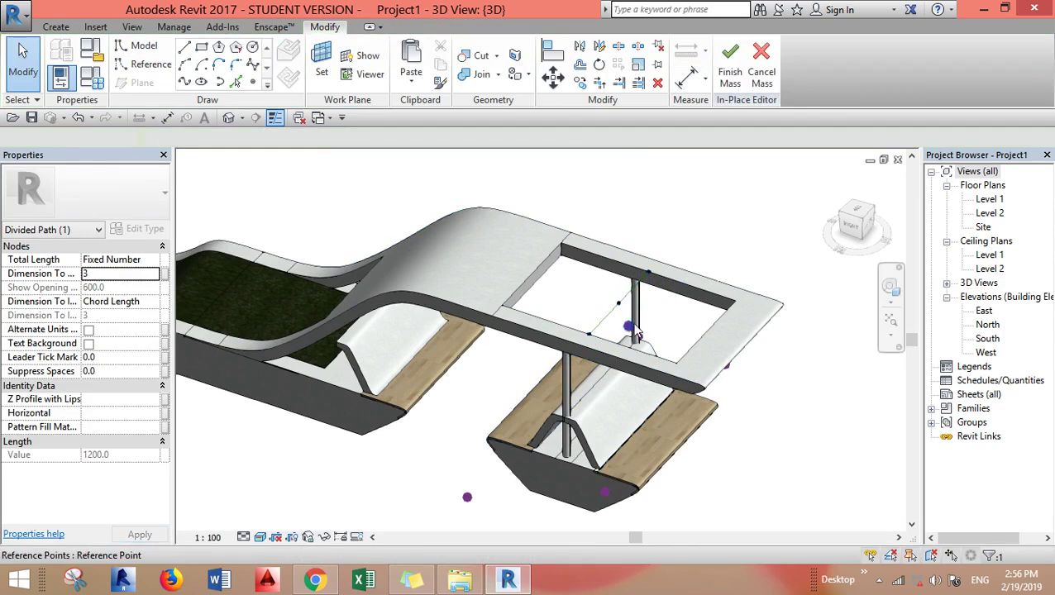
{"action": "left_click", "coordinate": [619, 313]}
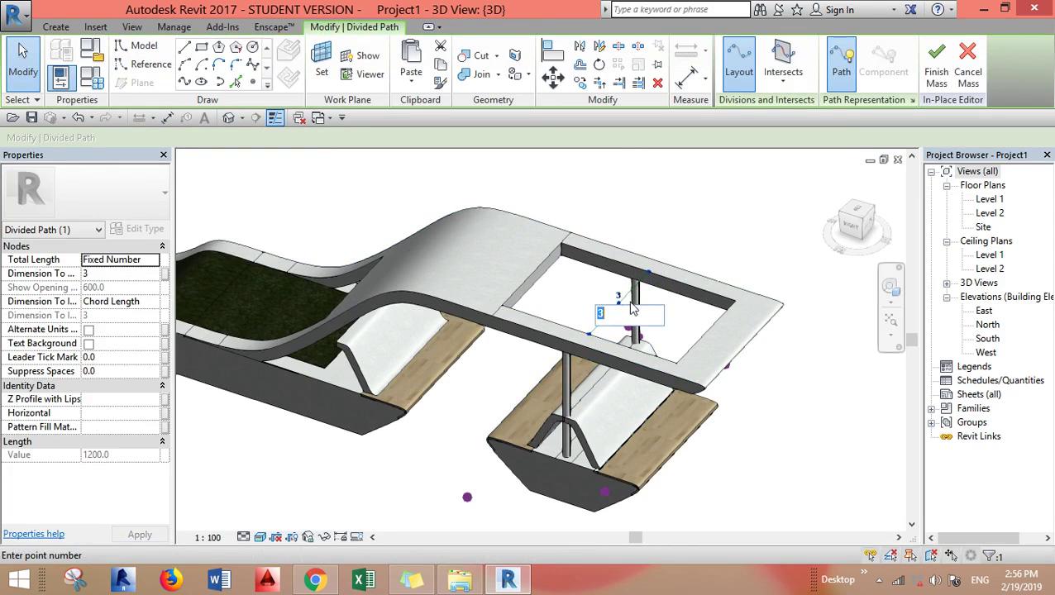
{"action": "left_click", "coordinate": [573, 295]}
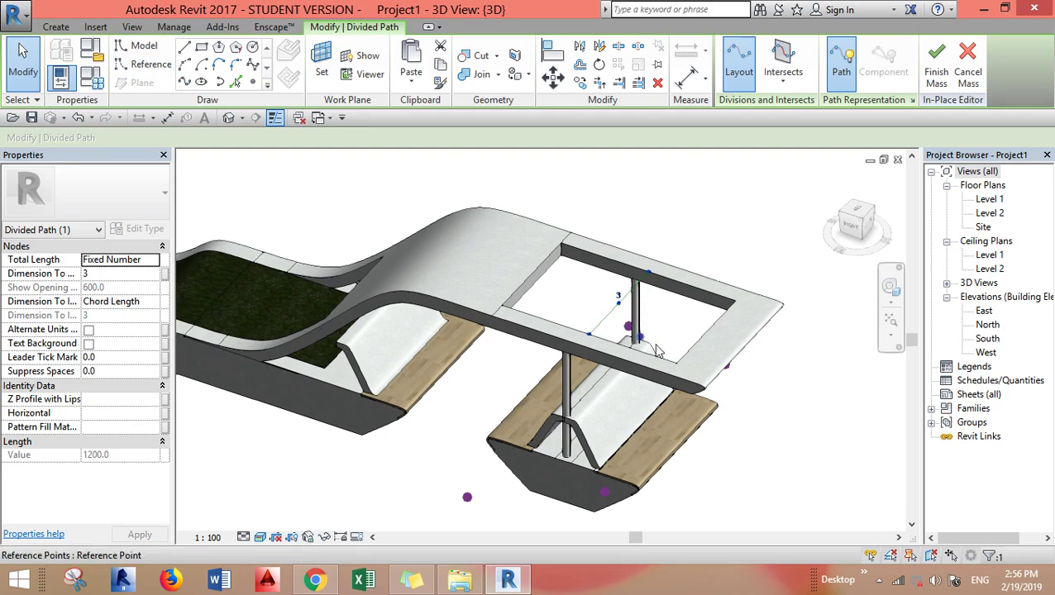
{"action": "key", "text": "Escape"}
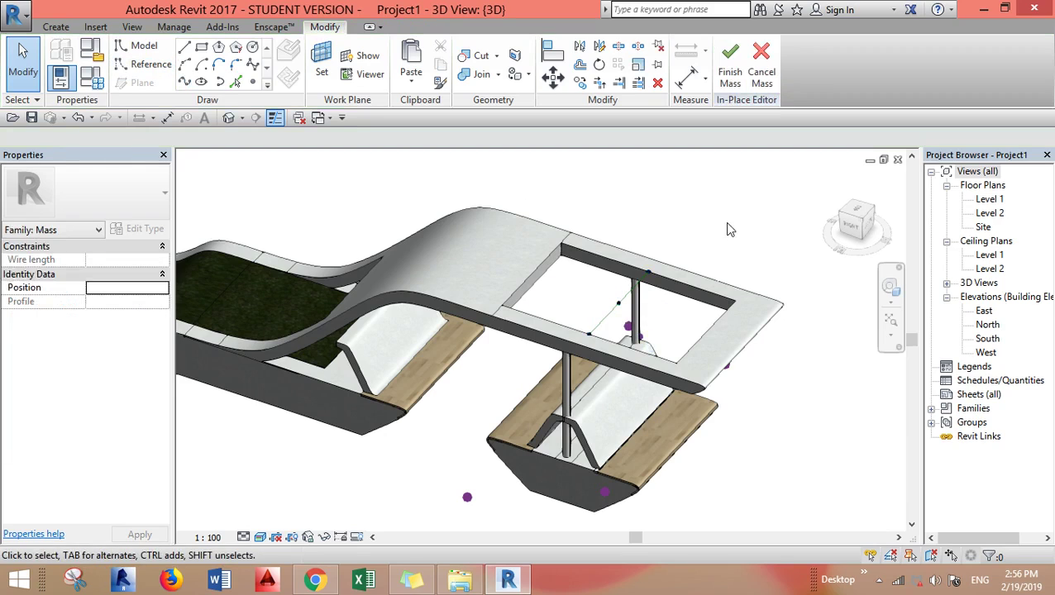
{"action": "left_click", "coordinate": [627, 307]}
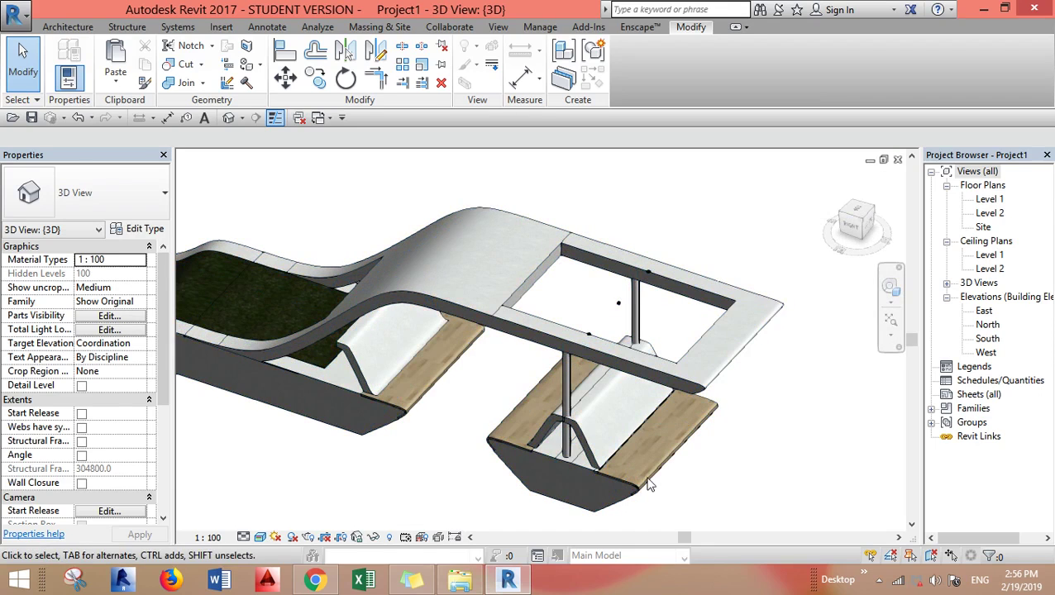
- Switch to the Family2 front elevation and load the family into Project1
{"action": "left_click", "coordinate": [884, 160]}
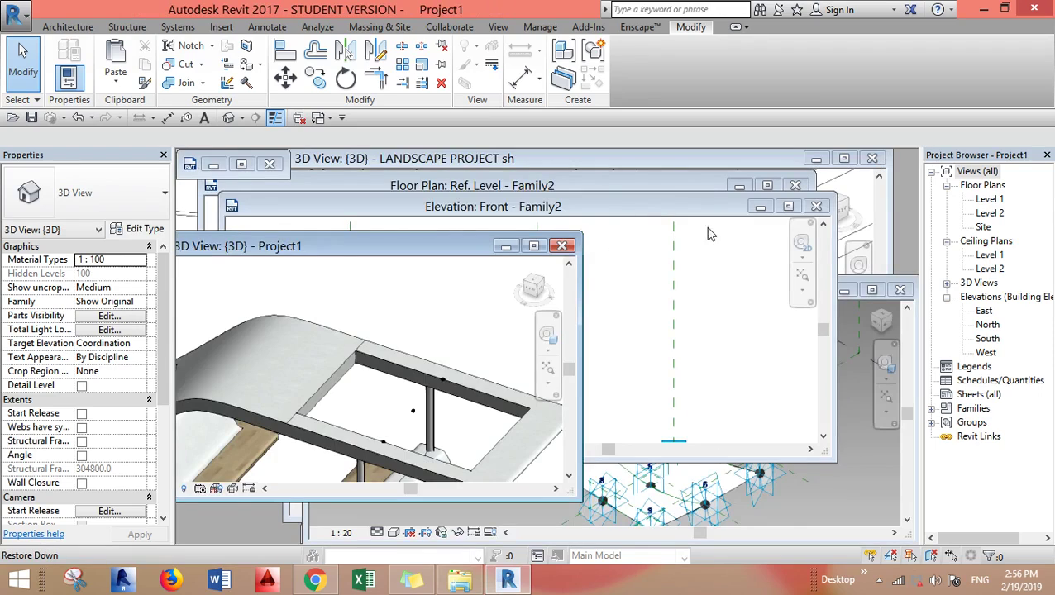
{"action": "left_click", "coordinate": [676, 213]}
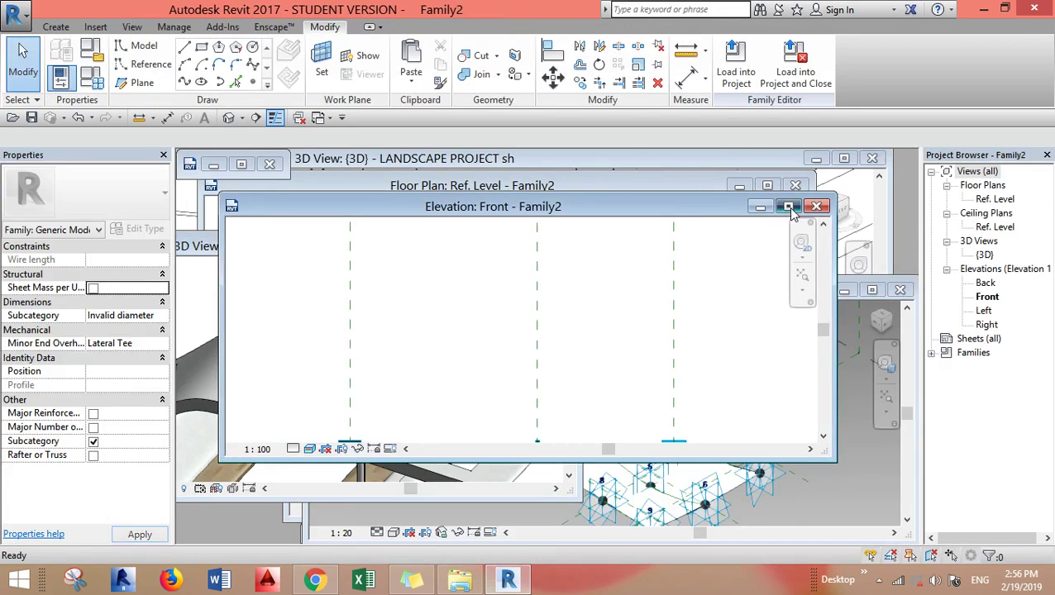
{"action": "left_click", "coordinate": [788, 206]}
{"action": "left_click", "coordinate": [12, 14]}
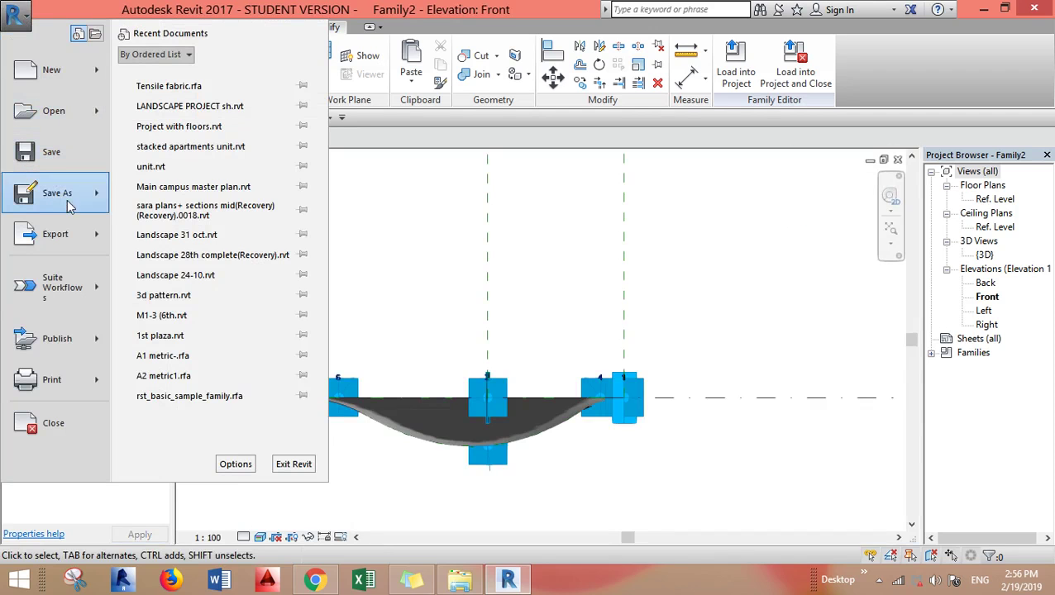
{"action": "mouse_move", "coordinate": [78, 234]}
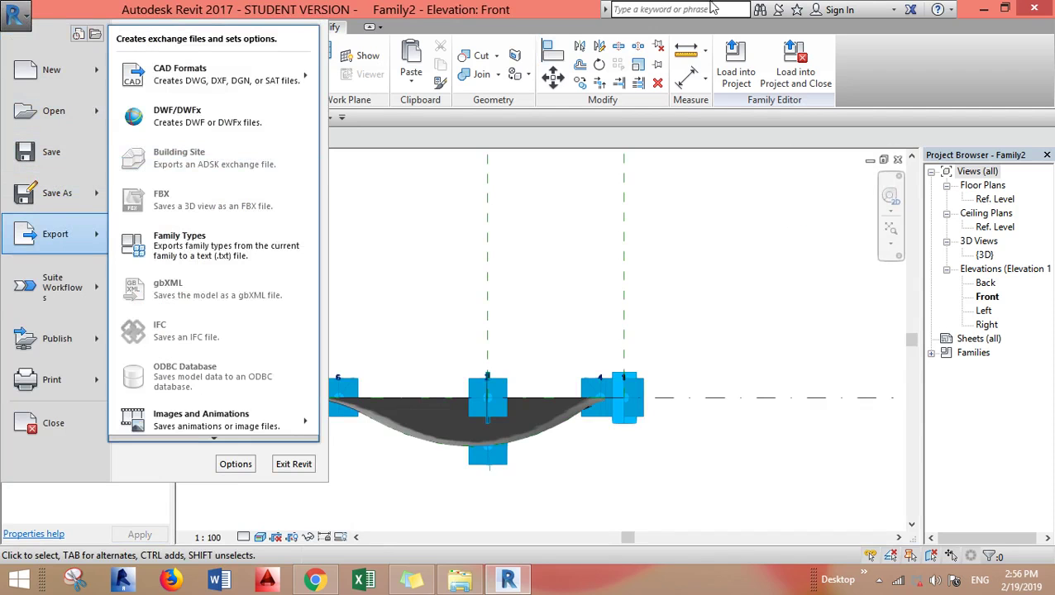
{"action": "left_click", "coordinate": [674, 6]}
{"action": "left_click", "coordinate": [745, 76]}
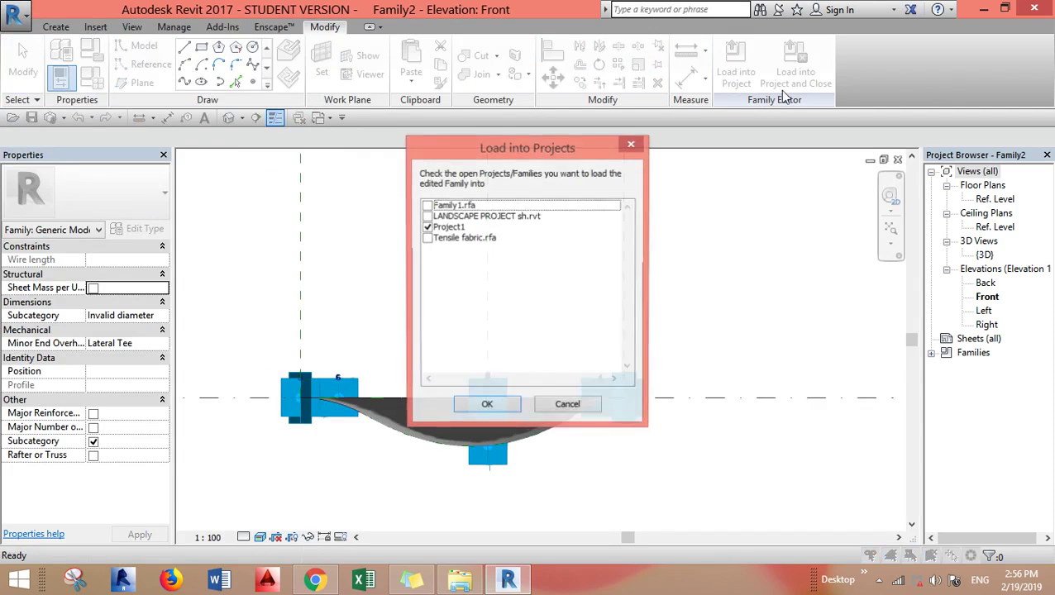
{"action": "left_click", "coordinate": [487, 406]}
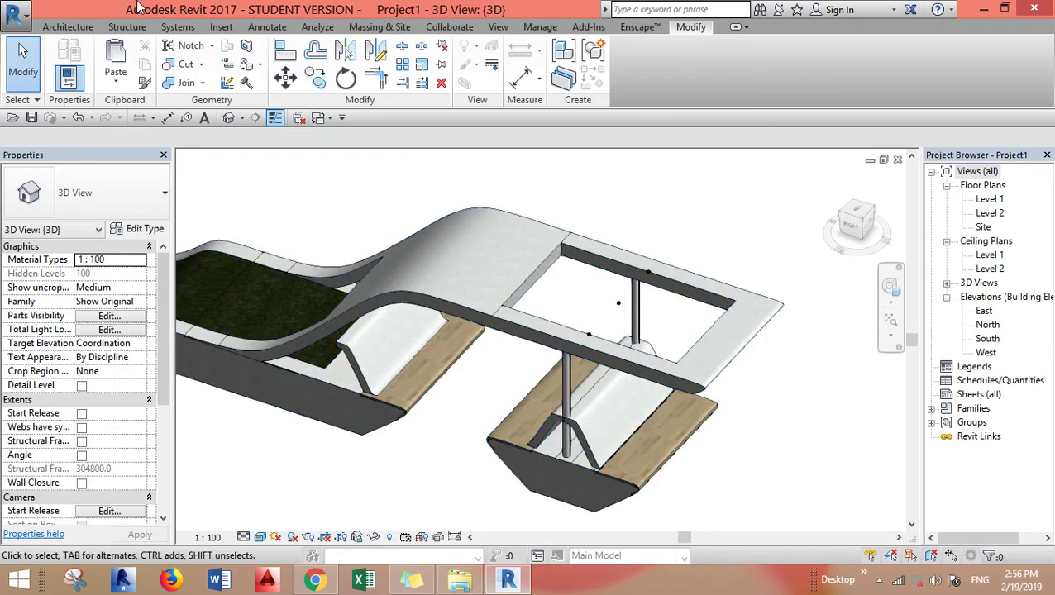
- Place the Family2 generic model in the canopy opening by picking its nine placement points across the corners and divided points
{"action": "left_click", "coordinate": [69, 27]}
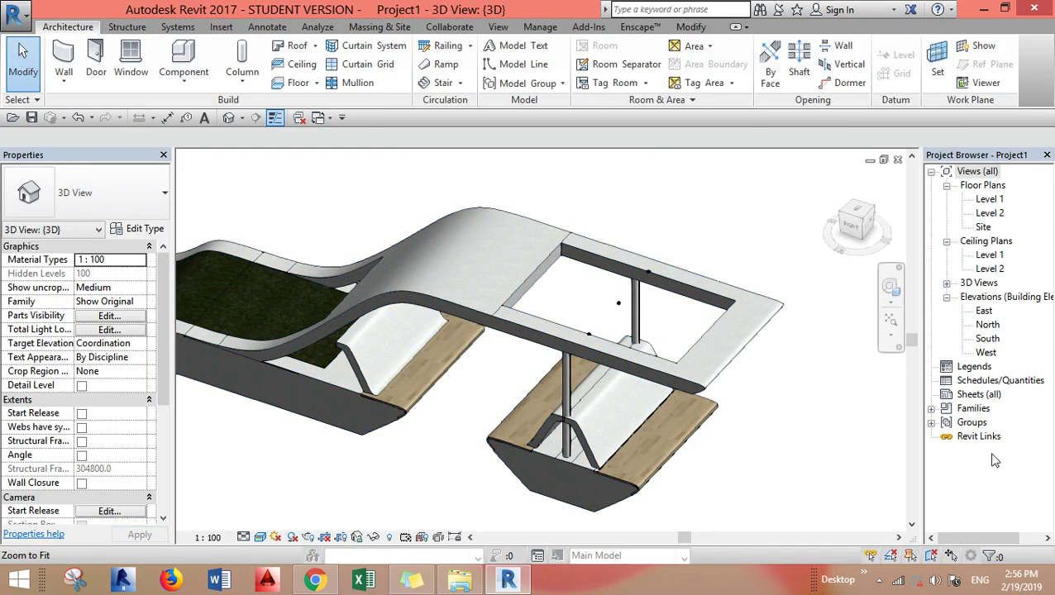
{"action": "left_click", "coordinate": [931, 409]}
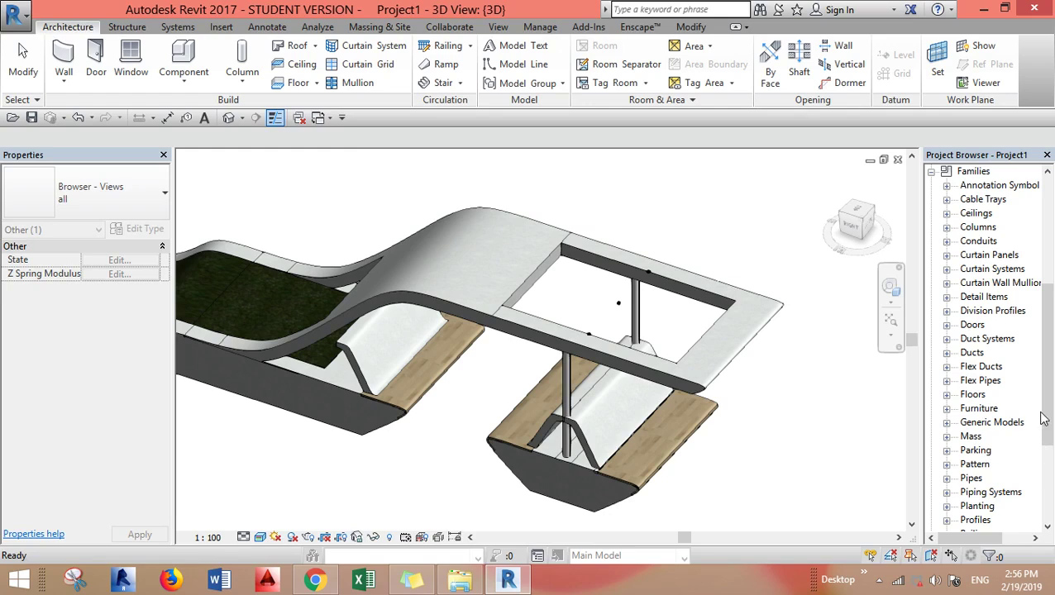
{"action": "left_click", "coordinate": [946, 423]}
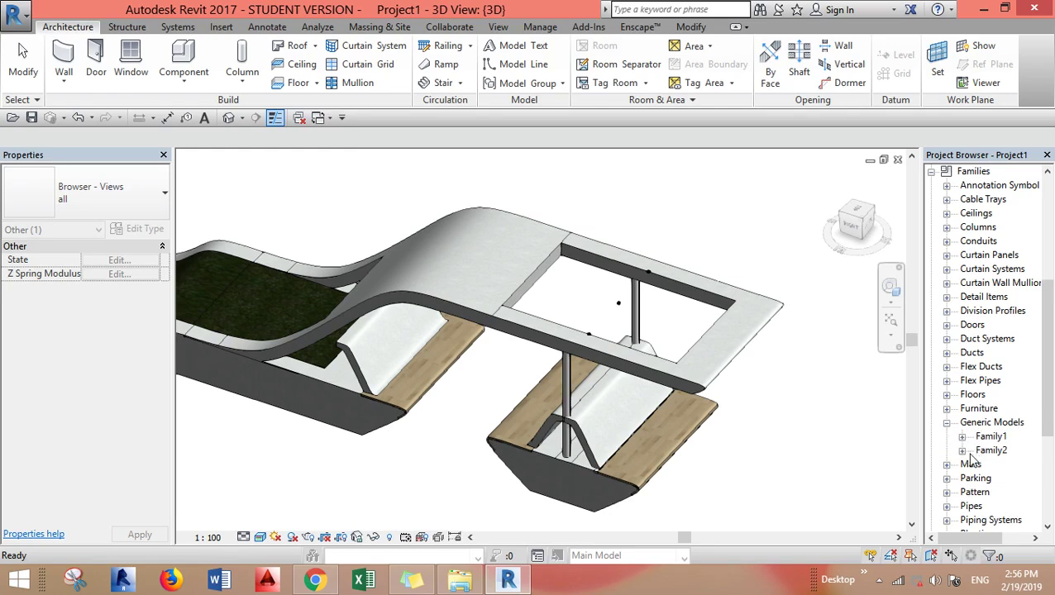
{"action": "left_click", "coordinate": [1006, 465]}
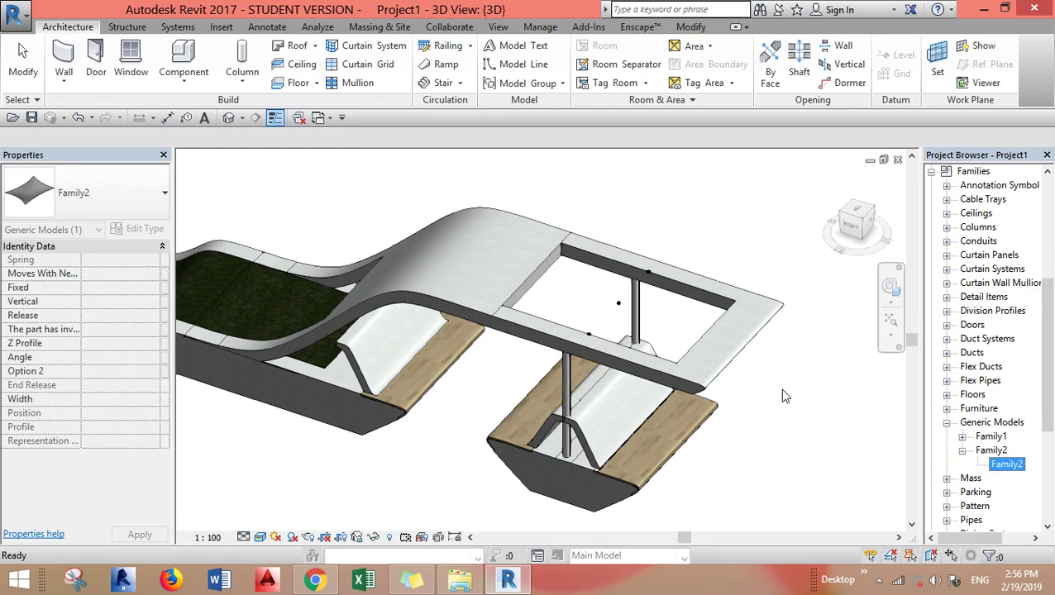
{"action": "left_click_drag", "start_coordinate": [786, 396], "coordinate": [782, 392]}
{"action": "scroll", "coordinate": [692, 294], "scroll_direction": "down", "scroll_amount": 2}
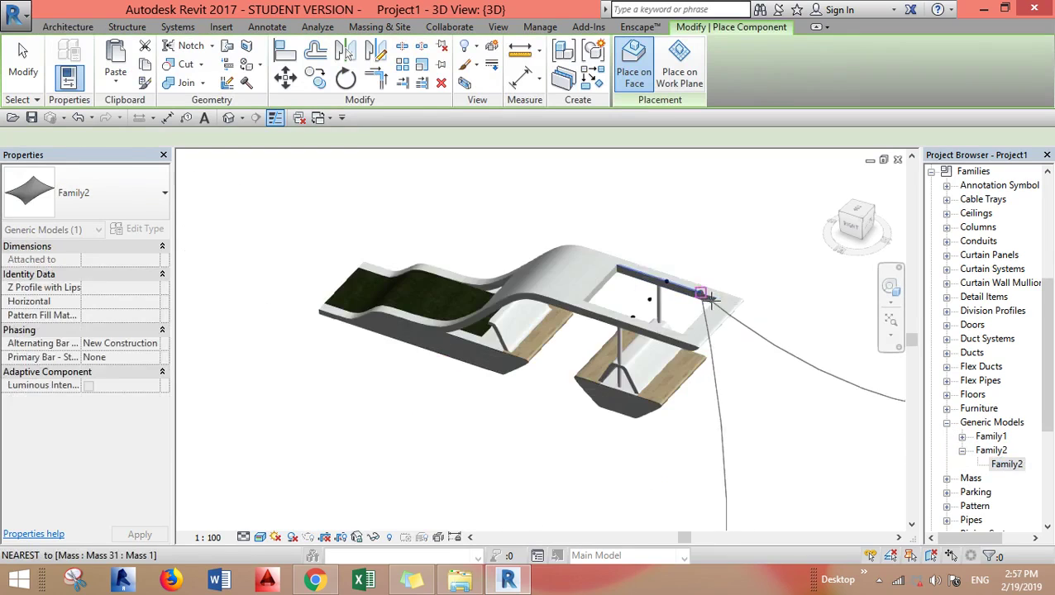
{"action": "scroll", "coordinate": [618, 266], "scroll_direction": "up", "scroll_amount": 2}
{"action": "left_click", "coordinate": [620, 265]}
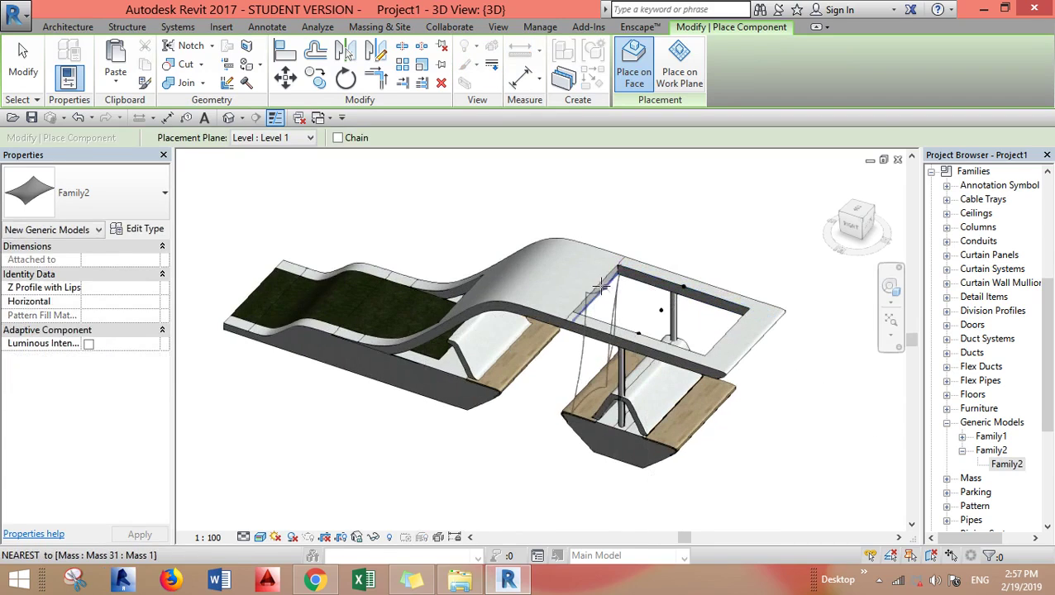
{"action": "left_click", "coordinate": [594, 289]}
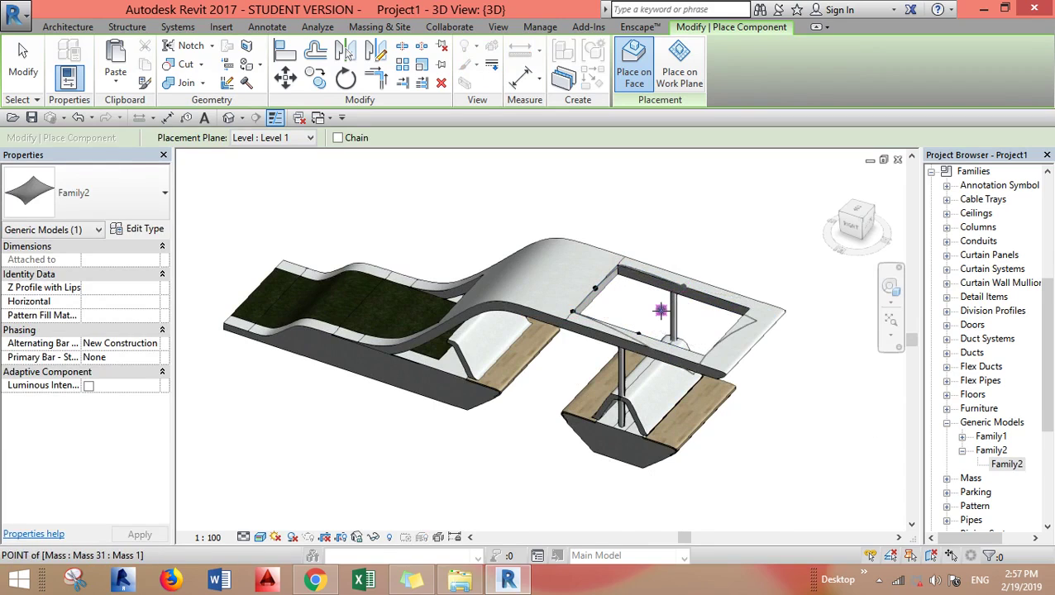
{"action": "left_click", "coordinate": [703, 355]}
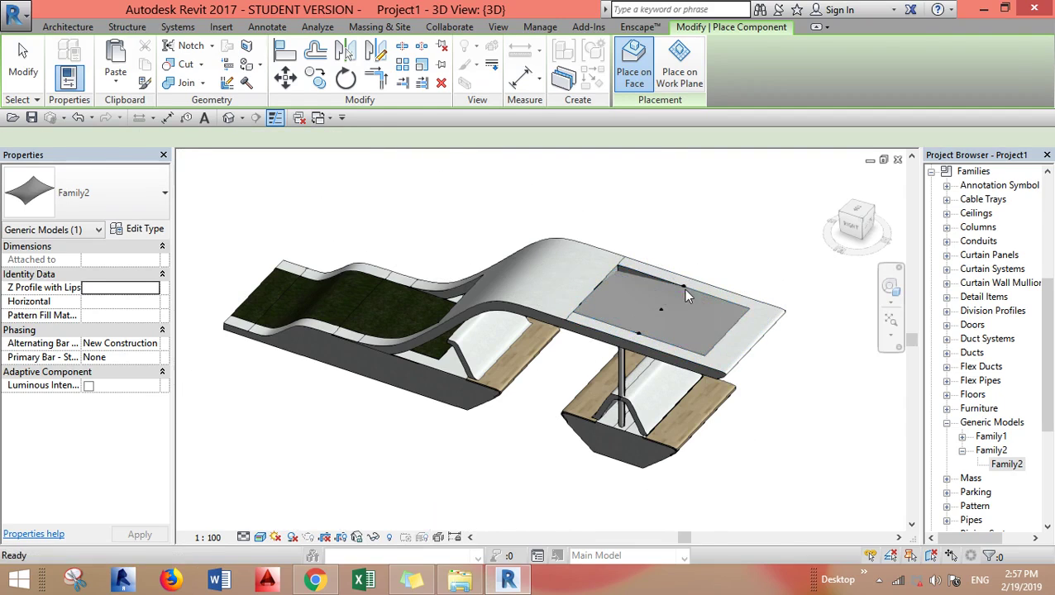
{"action": "key", "text": "Escape"}
{"action": "key", "text": "Escape"}
- Lower the tensile surface's middle placement point to an offset of about 1661 mm from Level 1
{"action": "left_click", "coordinate": [660, 311]}
{"action": "scroll", "coordinate": [707, 387], "scroll_direction": "up", "scroll_amount": 3}
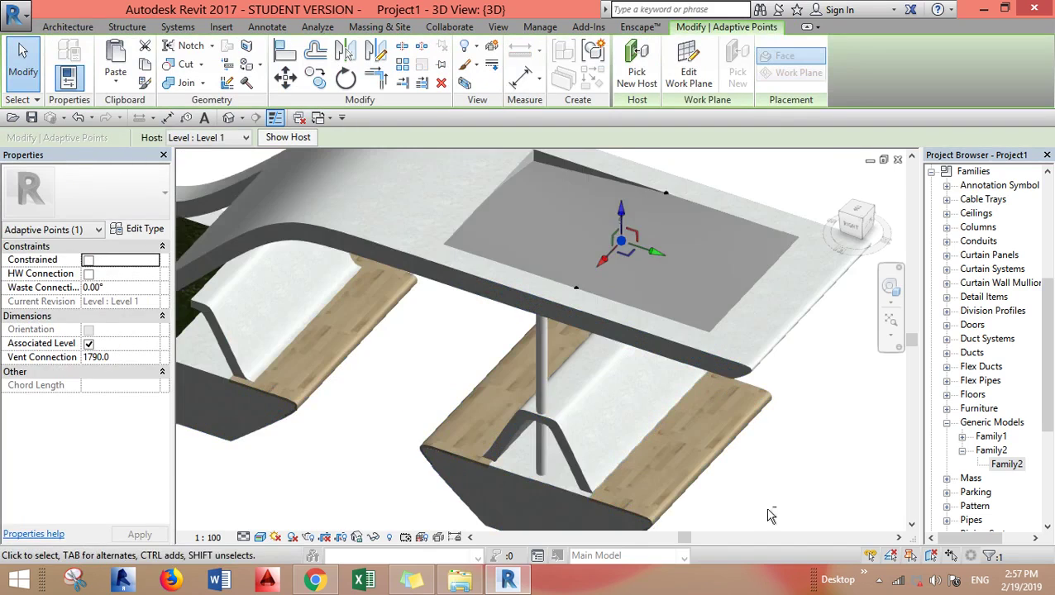
{"action": "scroll", "coordinate": [727, 397], "scroll_direction": "down", "scroll_amount": 4}
{"action": "middle_click_drag", "start_coordinate": [712, 374], "coordinate": [686, 282], "text": "shift"}
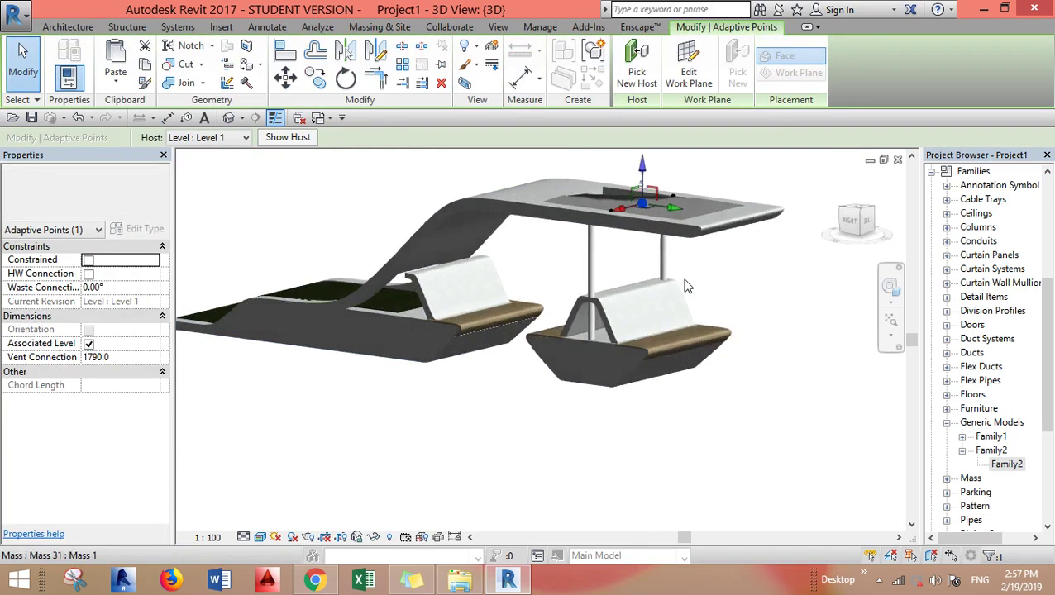
{"action": "scroll", "coordinate": [633, 182], "scroll_direction": "up", "scroll_amount": 4}
{"action": "left_click_drag", "start_coordinate": [672, 199], "coordinate": [671, 248]}
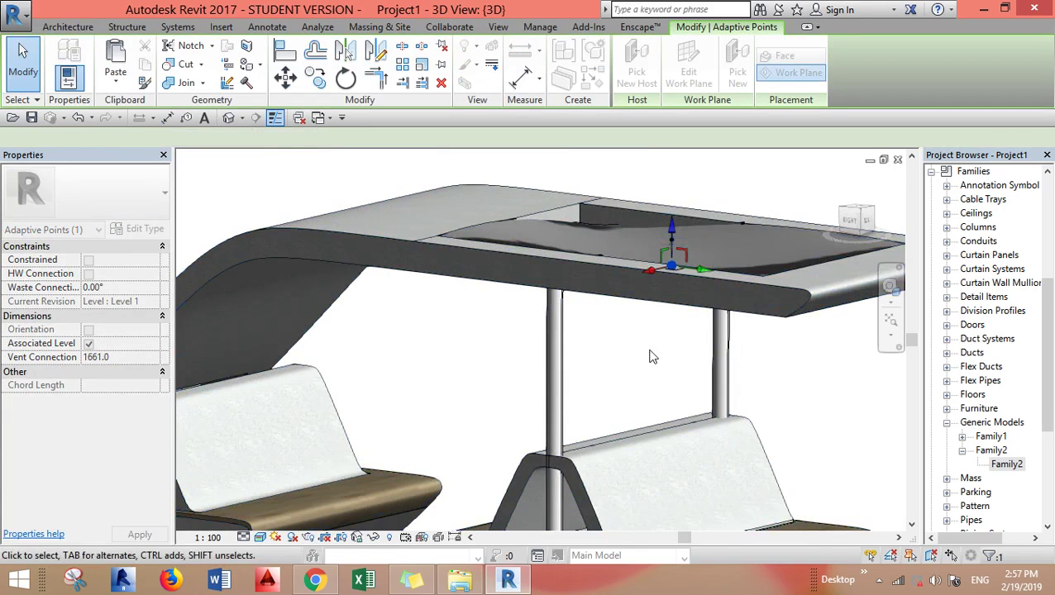
- Set the host of placement point 4, midway along the opening's long edge, to <not associated>
{"action": "middle_click_drag", "start_coordinate": [653, 358], "coordinate": [694, 363], "text": "shift"}
{"action": "scroll", "coordinate": [732, 419], "scroll_direction": "down", "scroll_amount": 1}
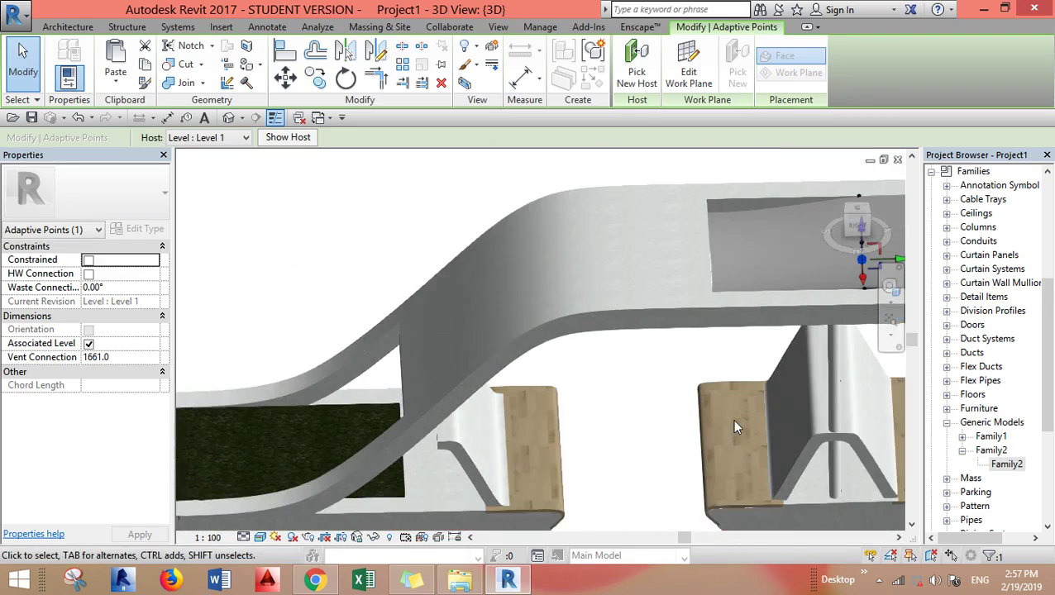
{"action": "middle_click_drag", "start_coordinate": [731, 418], "coordinate": [397, 330], "text": "shift"}
{"action": "middle_click_drag", "start_coordinate": [691, 407], "coordinate": [430, 380], "text": "shift"}
{"action": "middle_click_drag", "start_coordinate": [858, 305], "coordinate": [579, 342]}
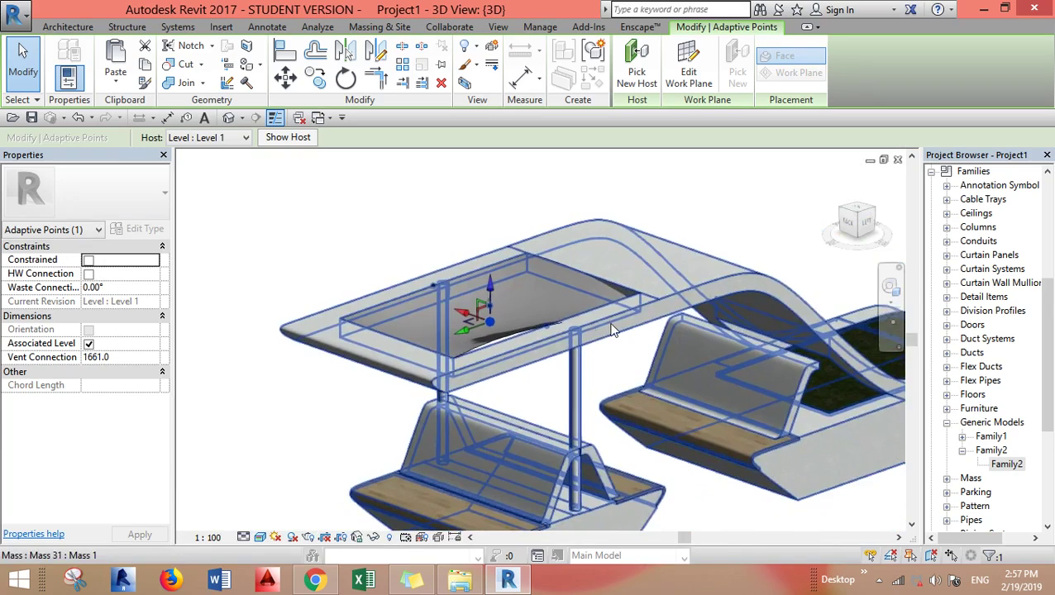
{"action": "left_click", "coordinate": [547, 328]}
{"action": "scroll", "coordinate": [523, 364], "scroll_direction": "down", "scroll_amount": 2}
{"action": "middle_click_drag", "start_coordinate": [525, 386], "coordinate": [628, 381], "text": "shift"}
{"action": "scroll", "coordinate": [581, 314], "scroll_direction": "up", "scroll_amount": 3}
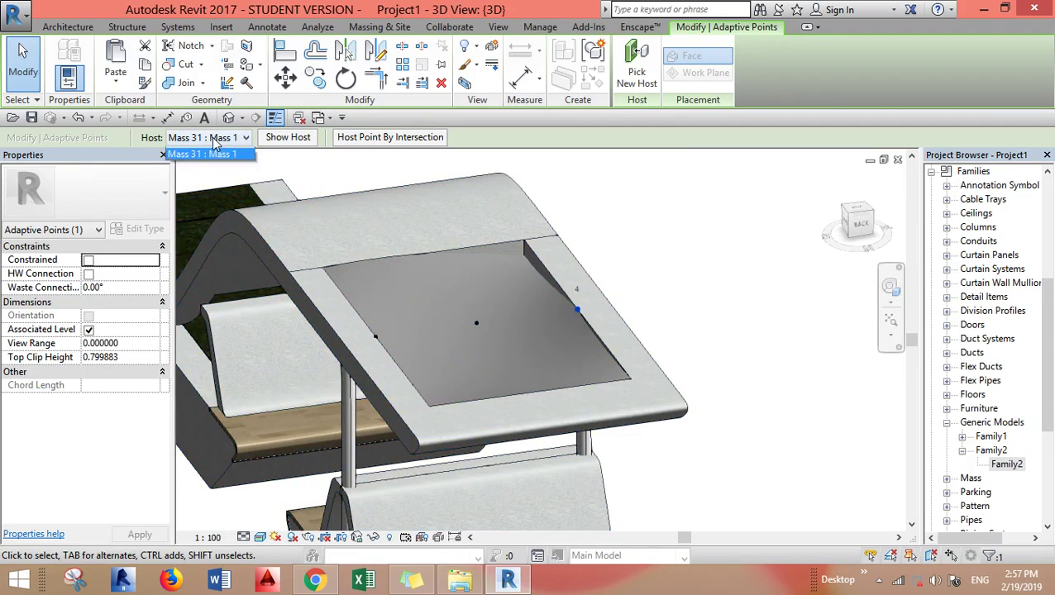
{"action": "left_click", "coordinate": [203, 154]}
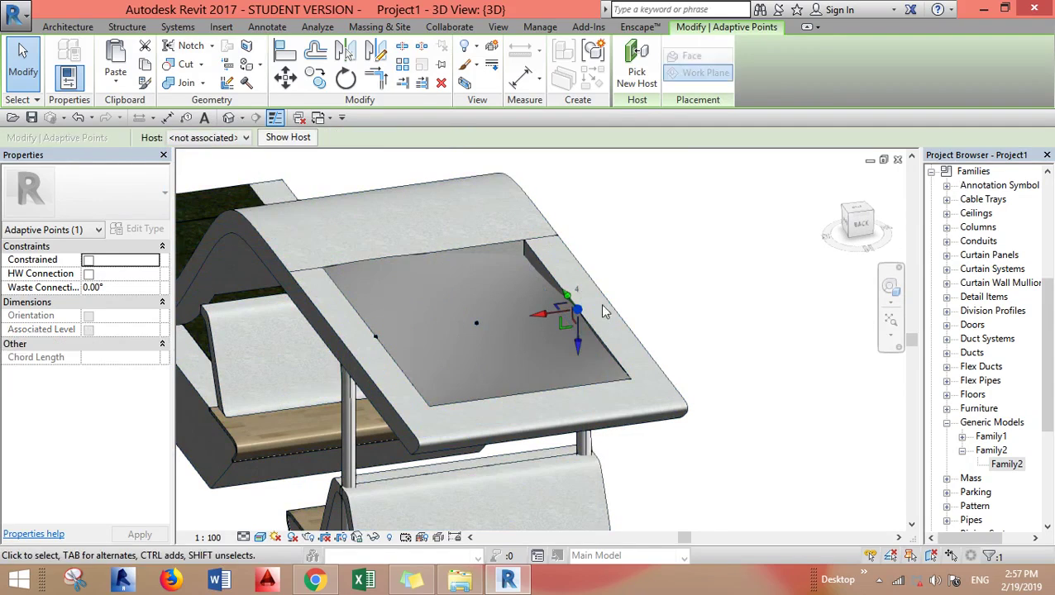
- Shift placement point 4 slightly inward from the long edge so the tensile surface curves there
{"action": "mouse_move", "coordinate": [539, 313]}
{"action": "left_mouse_down"}
{"action": "mouse_move", "coordinate": [530, 318]}
{"action": "mouse_move", "coordinate": [533, 308]}
{"action": "left_mouse_up"}
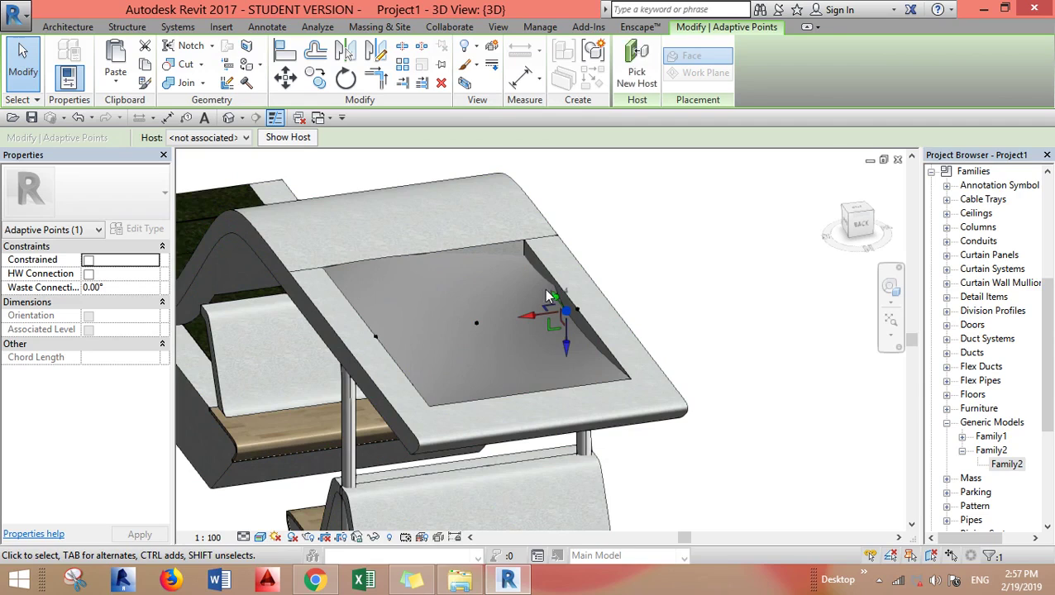
{"action": "left_click_drag", "start_coordinate": [556, 294], "coordinate": [589, 353]}
{"action": "left_click", "coordinate": [589, 344]}
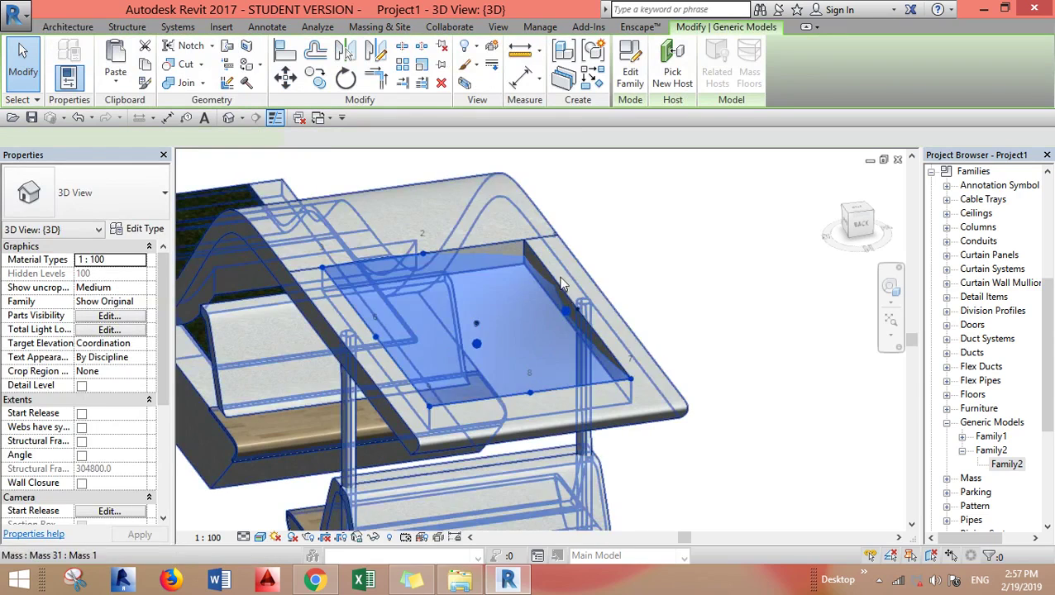
{"action": "middle_click_drag", "start_coordinate": [613, 318], "coordinate": [685, 337], "text": "shift"}
{"action": "key", "text": "Escape"}
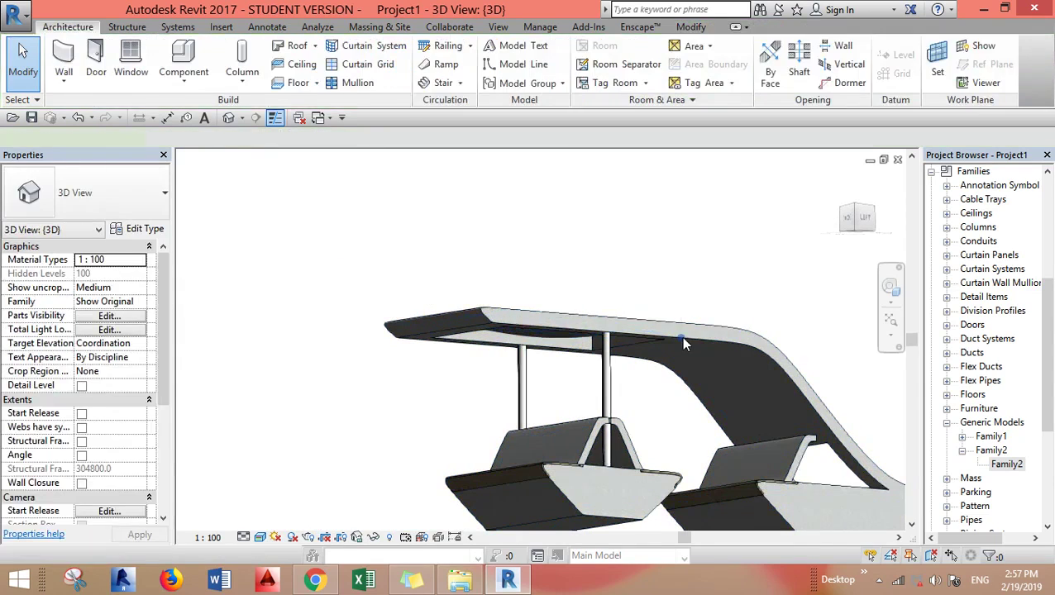
- Set the host of corner placement point 1 to <not associated> and shift the point vertically
{"action": "left_click", "coordinate": [681, 337]}
{"action": "left_click", "coordinate": [204, 137]}
{"action": "left_click", "coordinate": [207, 153]}
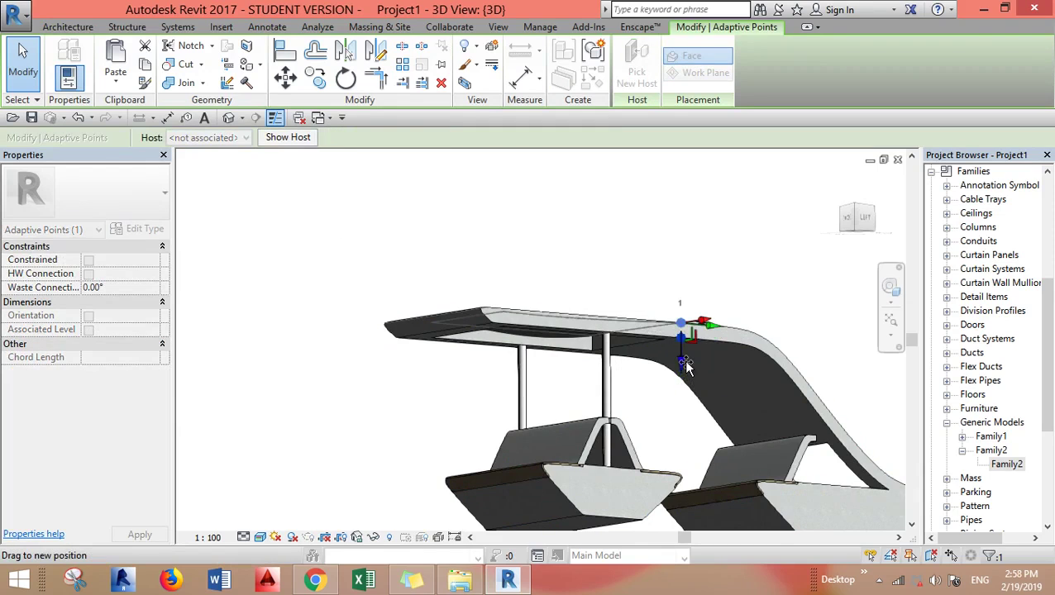
- Set the host of placement point 2, midway along the opening's inner short edge, to <not associated>
{"action": "middle_click_drag", "start_coordinate": [633, 405], "coordinate": [795, 418], "text": "shift"}
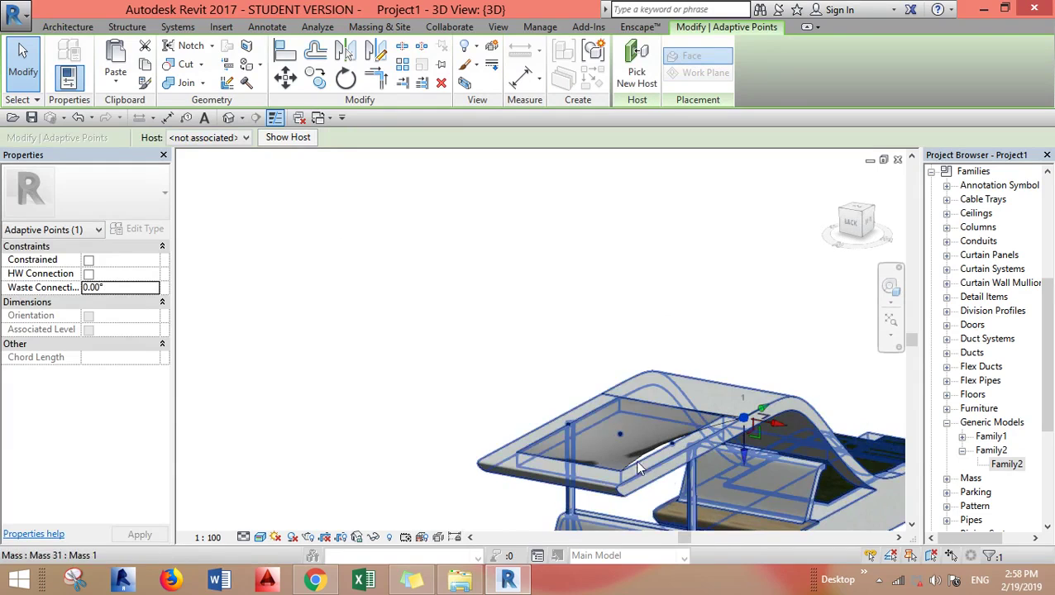
{"action": "middle_click_drag", "start_coordinate": [637, 468], "coordinate": [682, 402], "text": "shift"}
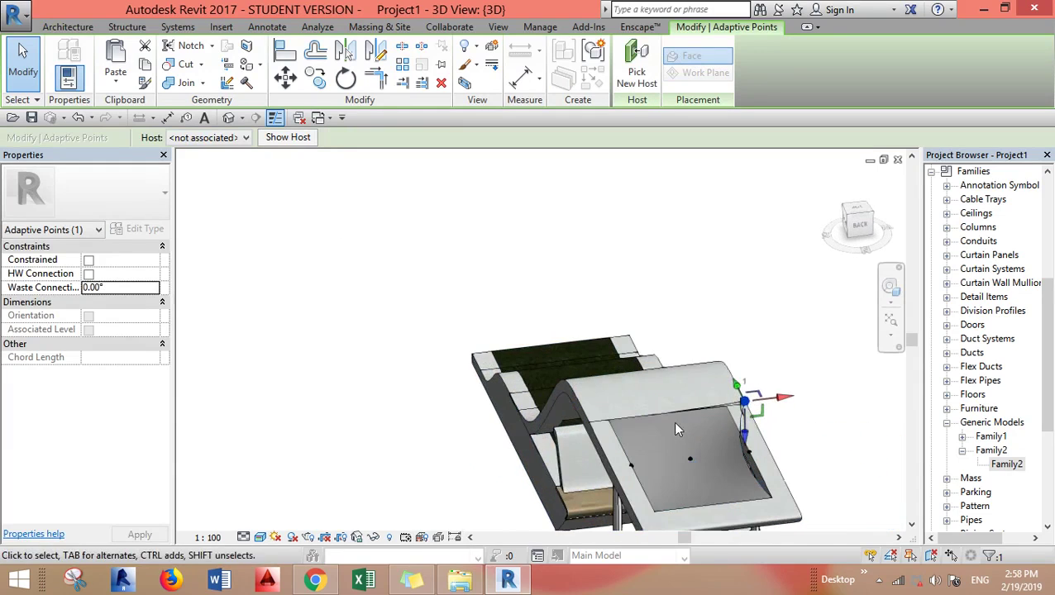
{"action": "left_click", "coordinate": [670, 417]}
{"action": "left_click", "coordinate": [211, 137]}
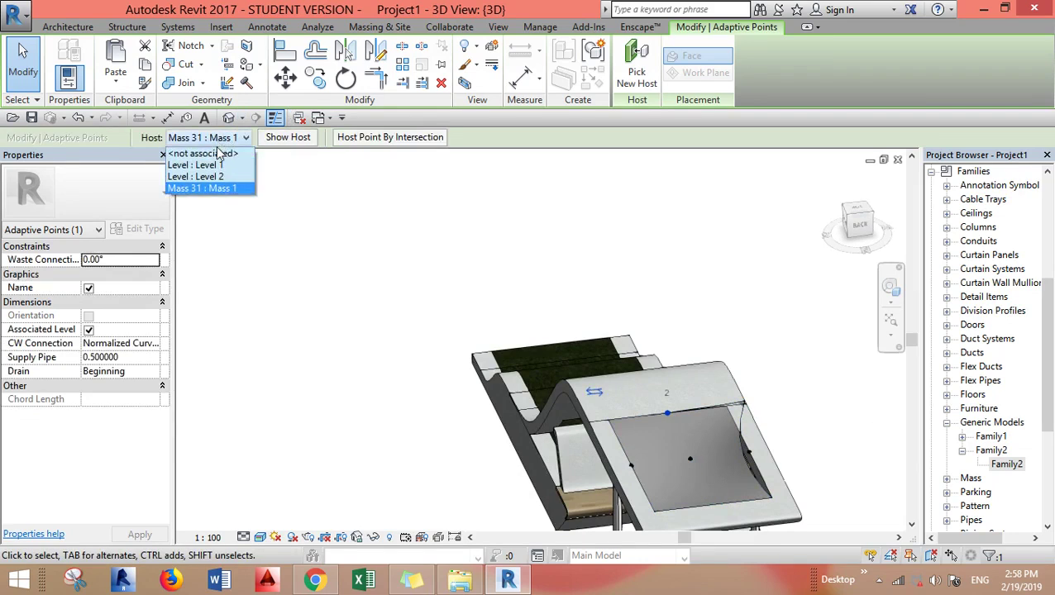
{"action": "left_click", "coordinate": [211, 154]}
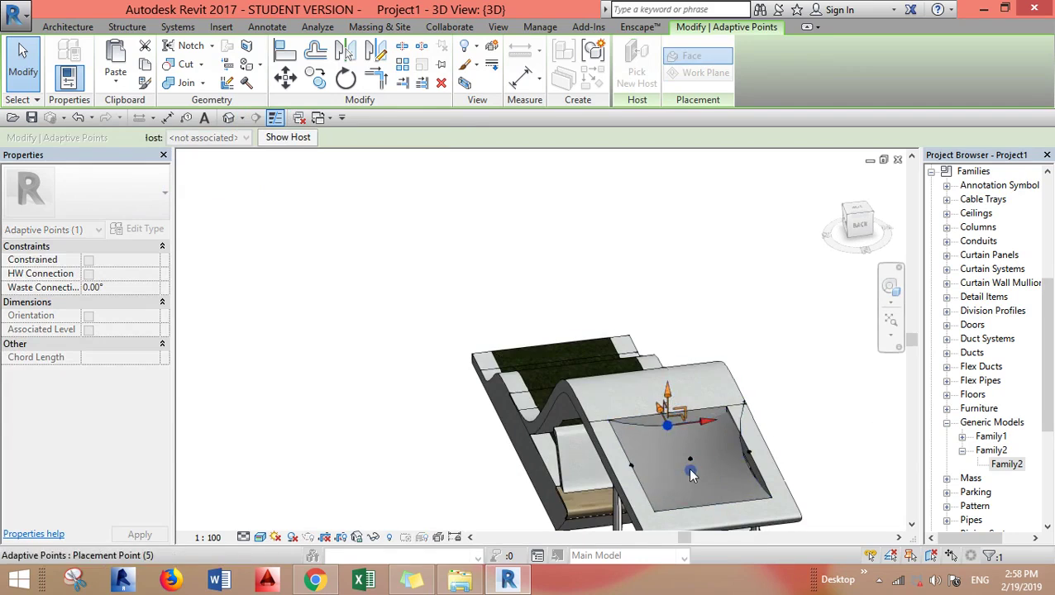
- Set the host of placement point 6, midway along the opening's other long edge, to <not associated> and lower the point slightly
{"action": "scroll", "coordinate": [744, 504], "scroll_direction": "down", "scroll_amount": 2}
{"action": "middle_click_drag", "start_coordinate": [744, 504], "coordinate": [568, 460], "text": "shift"}
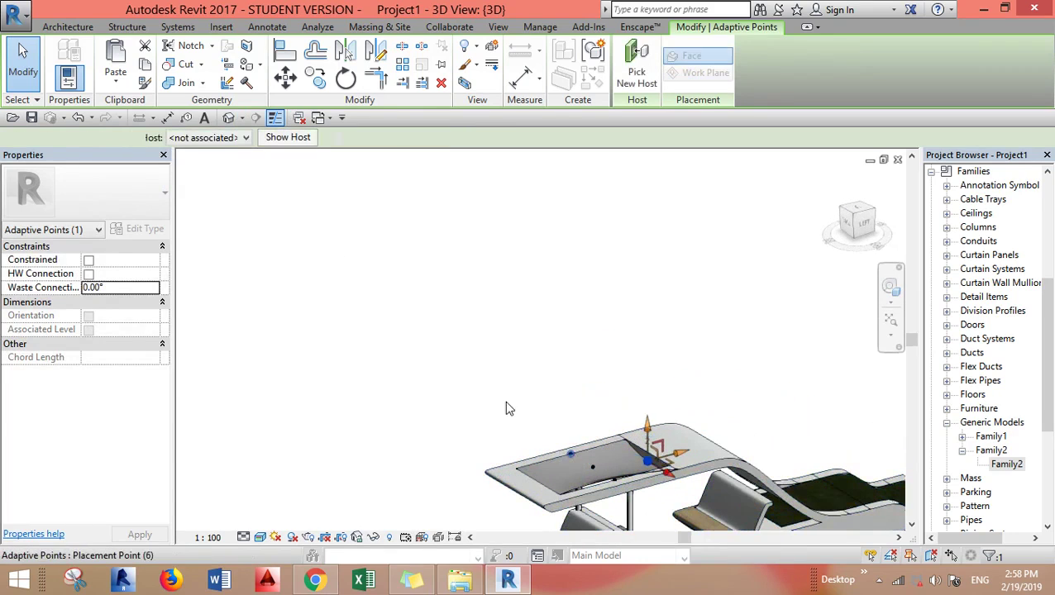
{"action": "left_click", "coordinate": [234, 139]}
{"action": "left_click", "coordinate": [221, 155]}
{"action": "scroll", "coordinate": [578, 454], "scroll_direction": "up", "scroll_amount": 1}
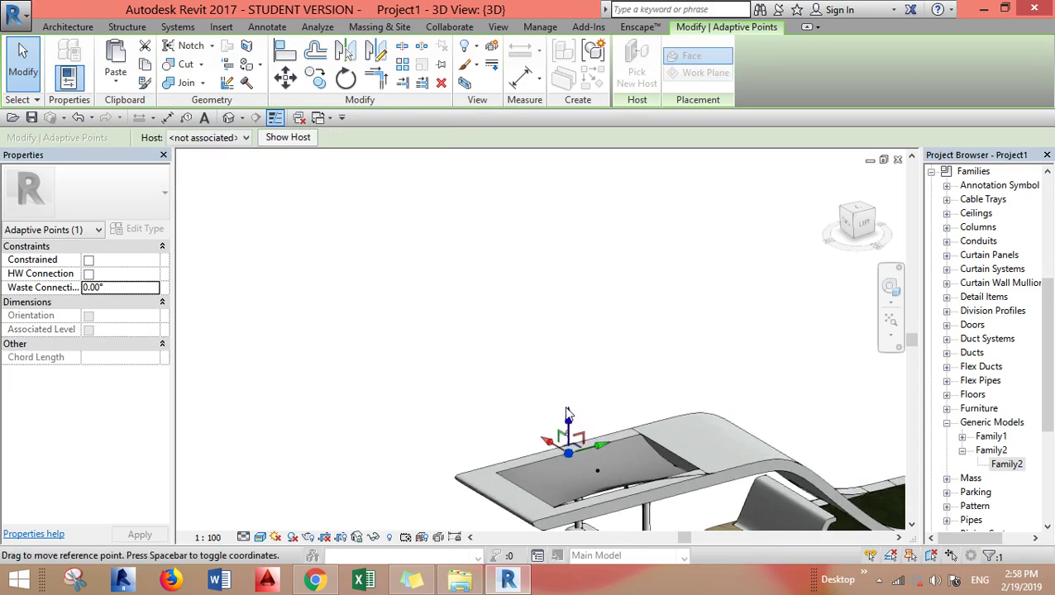
{"action": "left_click_drag", "start_coordinate": [567, 412], "coordinate": [581, 421]}
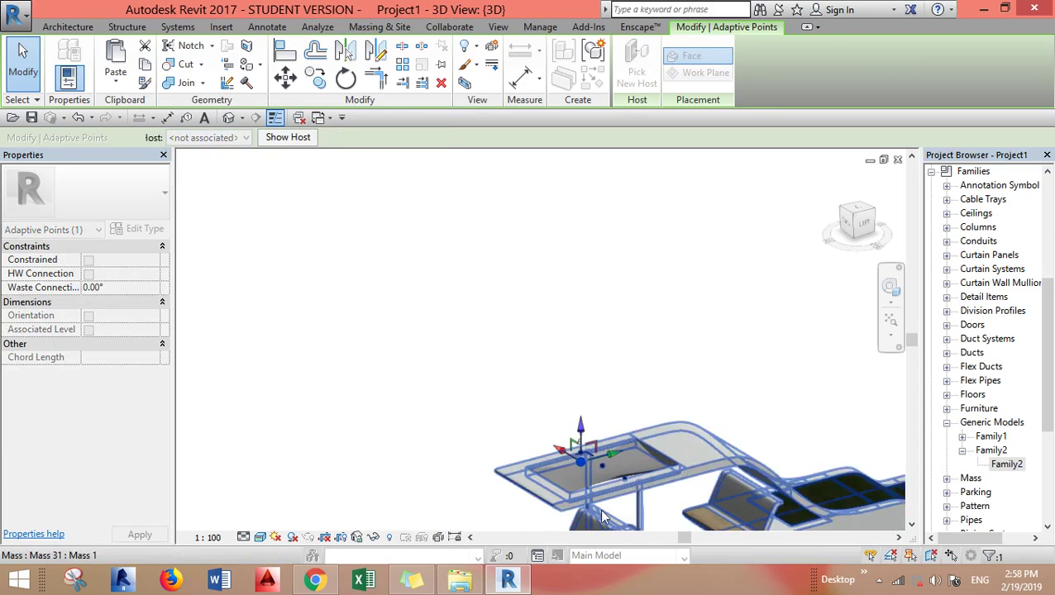
- Examine the curvature of the tensile surface inside the canopy opening from the opposite side and from farther away
{"action": "middle_click_drag", "start_coordinate": [602, 511], "coordinate": [643, 428], "text": "shift"}
{"action": "scroll", "coordinate": [641, 451], "scroll_direction": "up", "scroll_amount": 2}
{"action": "left_click", "coordinate": [662, 494]}
{"action": "scroll", "coordinate": [678, 495], "scroll_direction": "down", "scroll_amount": 2}
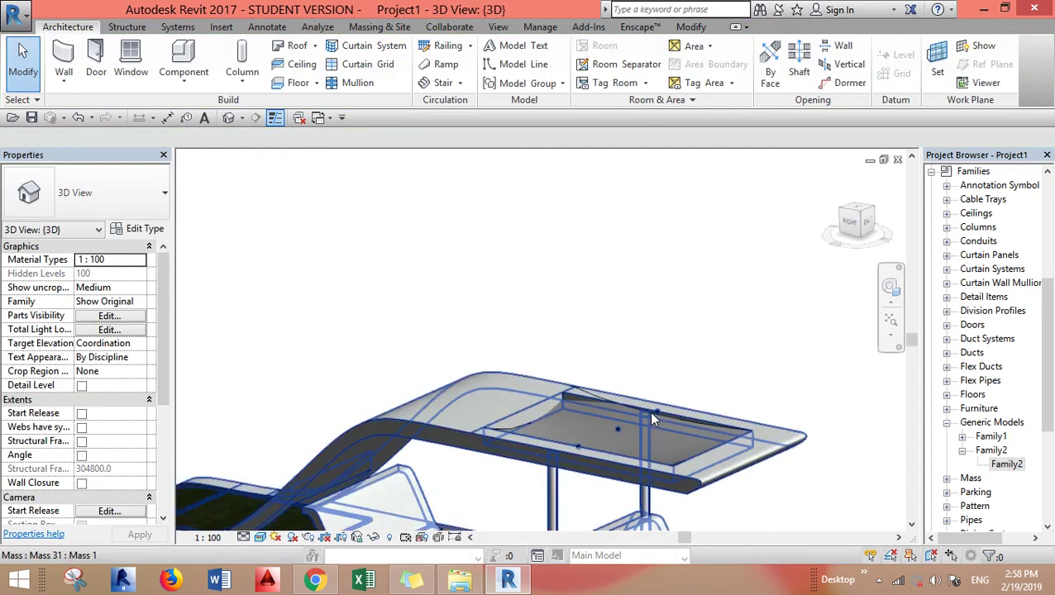
{"action": "left_click", "coordinate": [649, 413]}
{"action": "key", "text": "Escape"}
{"action": "left_click", "coordinate": [643, 429]}
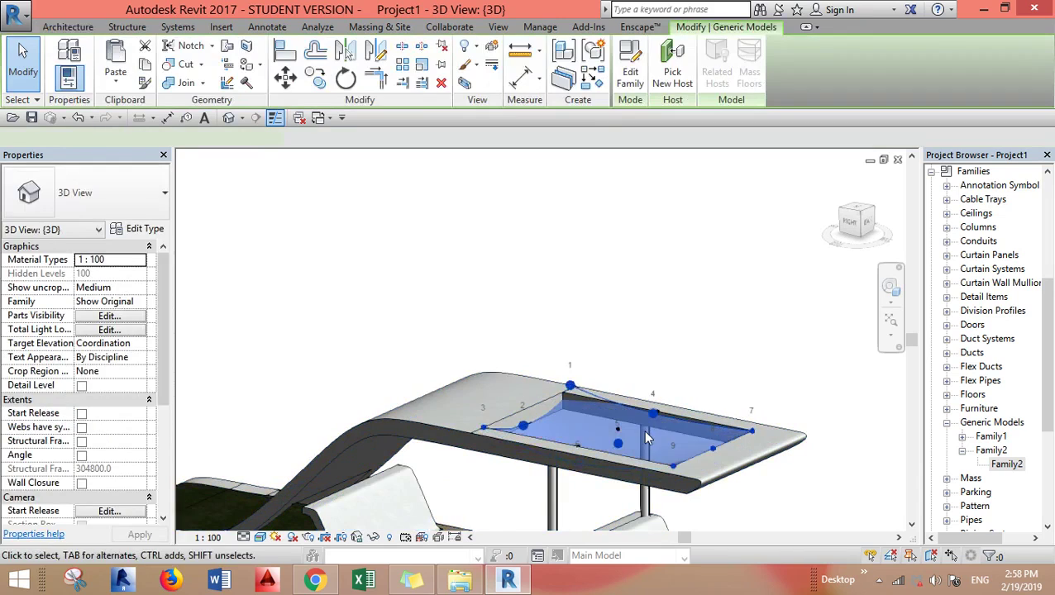
{"action": "scroll", "coordinate": [645, 431], "scroll_direction": "down", "scroll_amount": 3}
{"action": "middle_click_drag", "start_coordinate": [524, 444], "coordinate": [555, 441]}
{"action": "scroll", "coordinate": [590, 419], "scroll_direction": "down", "scroll_amount": 2}
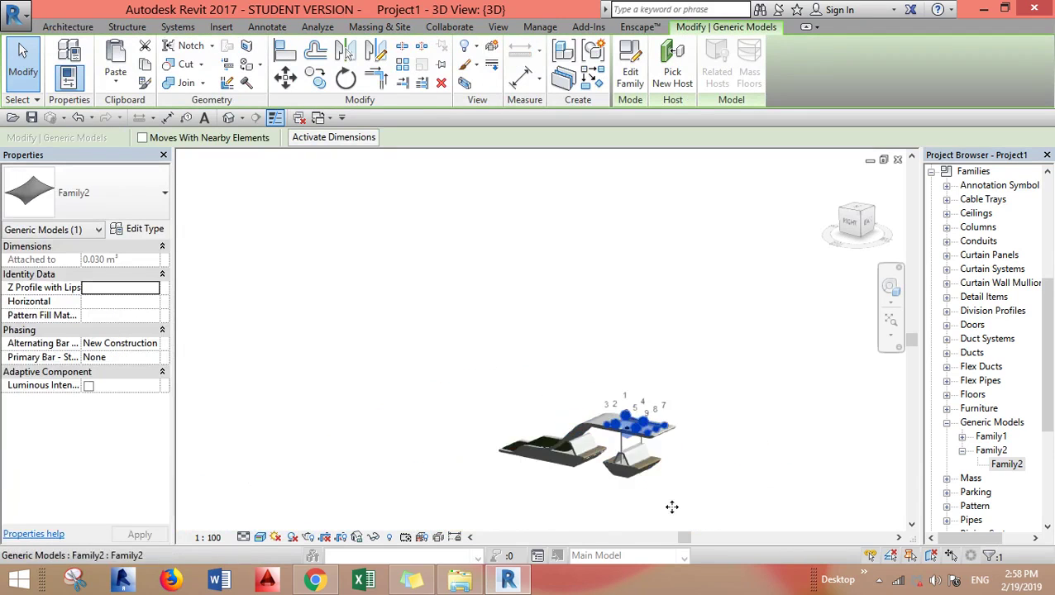
{"action": "scroll", "coordinate": [671, 507], "scroll_direction": "up", "scroll_amount": 6}
{"action": "left_click", "coordinate": [642, 359]}
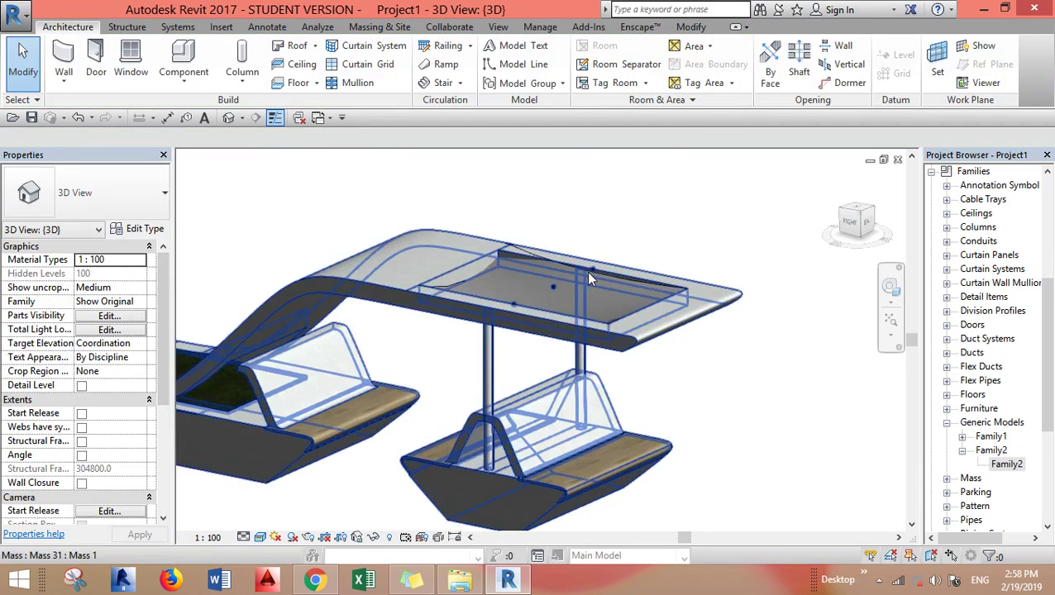
- Open the tensile surface family Family2 for editing and switch to its default 3D view
{"action": "left_click", "coordinate": [616, 279]}
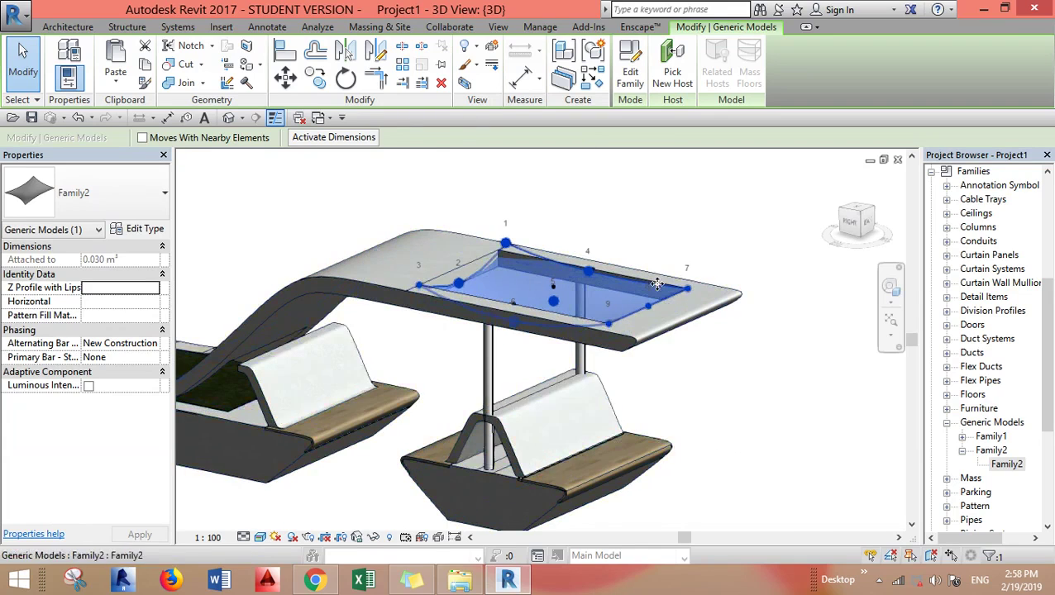
{"action": "left_click", "coordinate": [631, 78]}
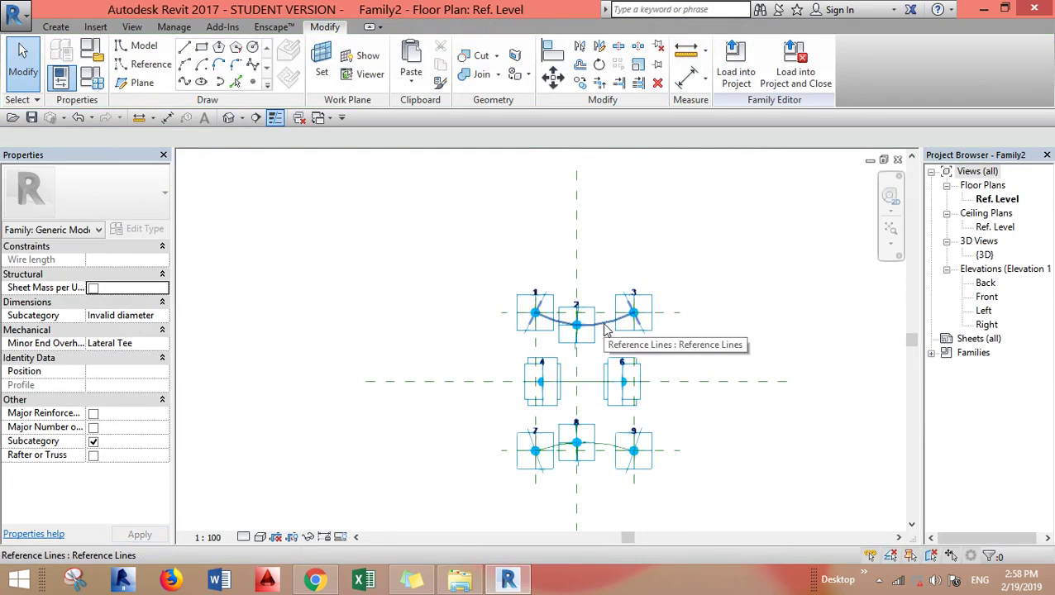
{"action": "left_click", "coordinate": [233, 119]}
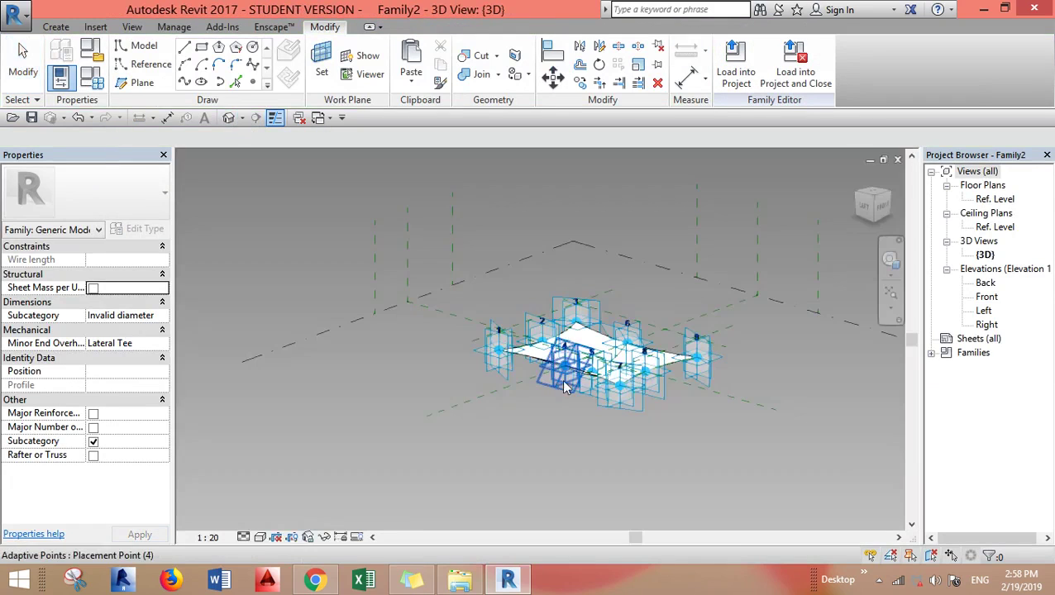
- Associate the surface form's material with a new type-based family parameter named "material", grouped under Materials and Finishes
{"action": "left_click", "coordinate": [530, 351]}
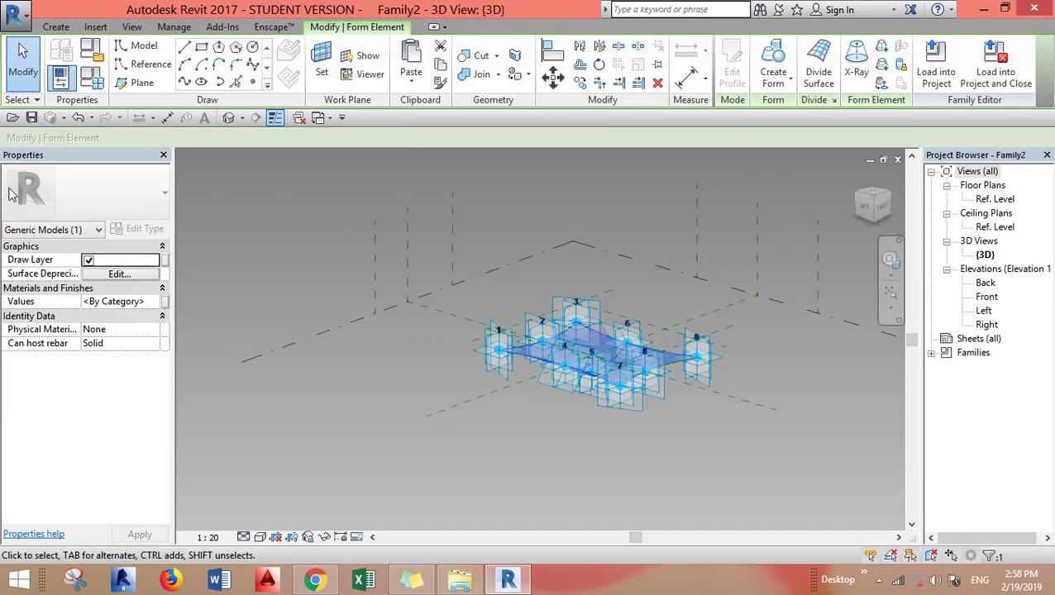
{"action": "left_click", "coordinate": [165, 302]}
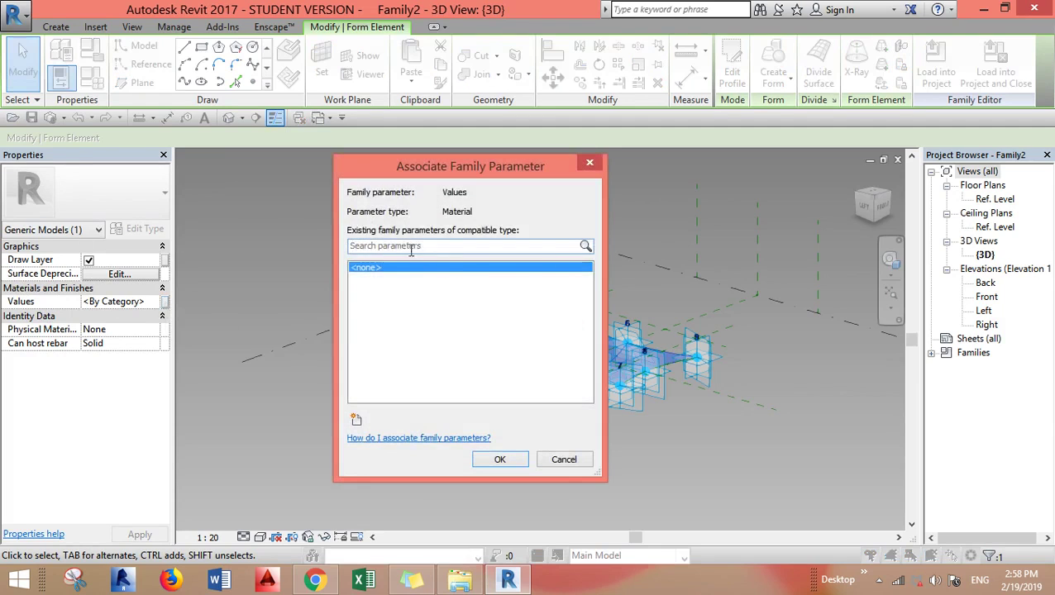
{"action": "left_click", "coordinate": [356, 421]}
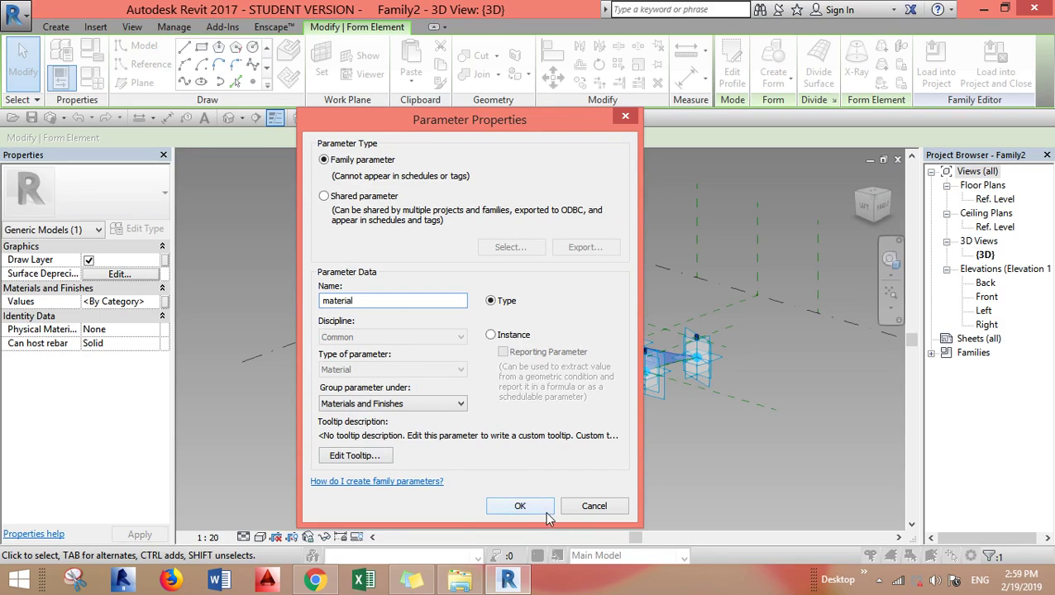
{"action": "left_click", "coordinate": [520, 507]}
{"action": "left_click", "coordinate": [496, 462]}
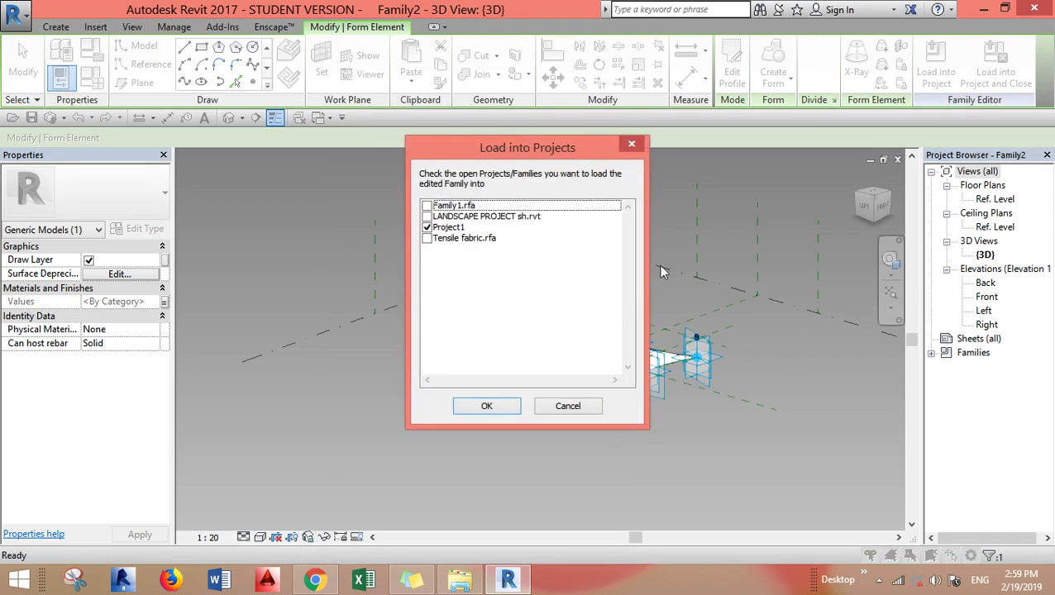
- Load the edited Family2 into Project1, overwriting the existing version and its parameter values
{"action": "left_click", "coordinate": [484, 406]}
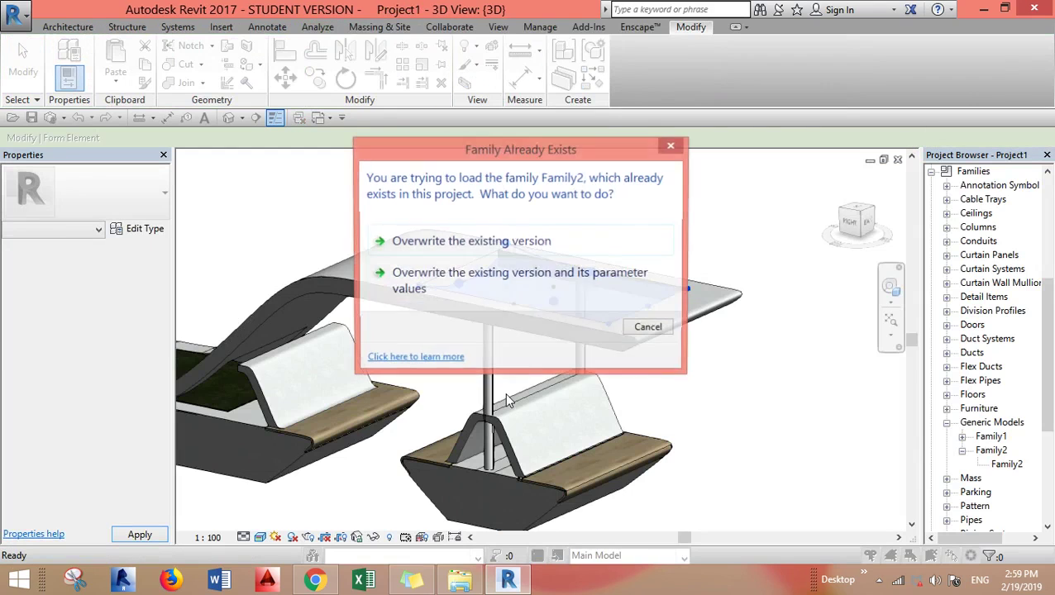
{"action": "left_click", "coordinate": [455, 296]}
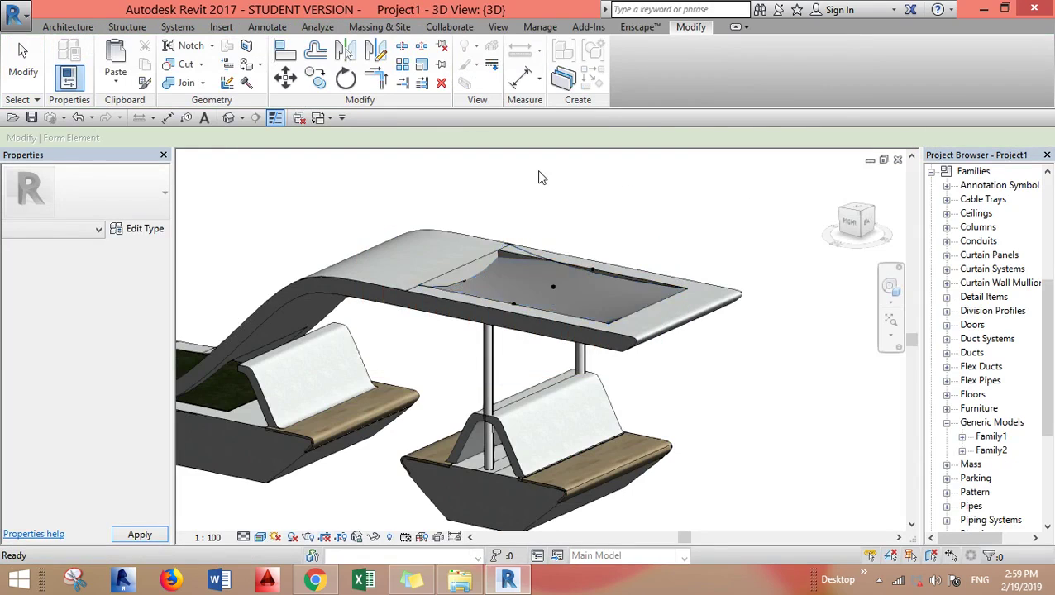
- Set the material type parameter of the canopy's tensile surface to Default New Material
{"action": "left_click", "coordinate": [598, 275]}
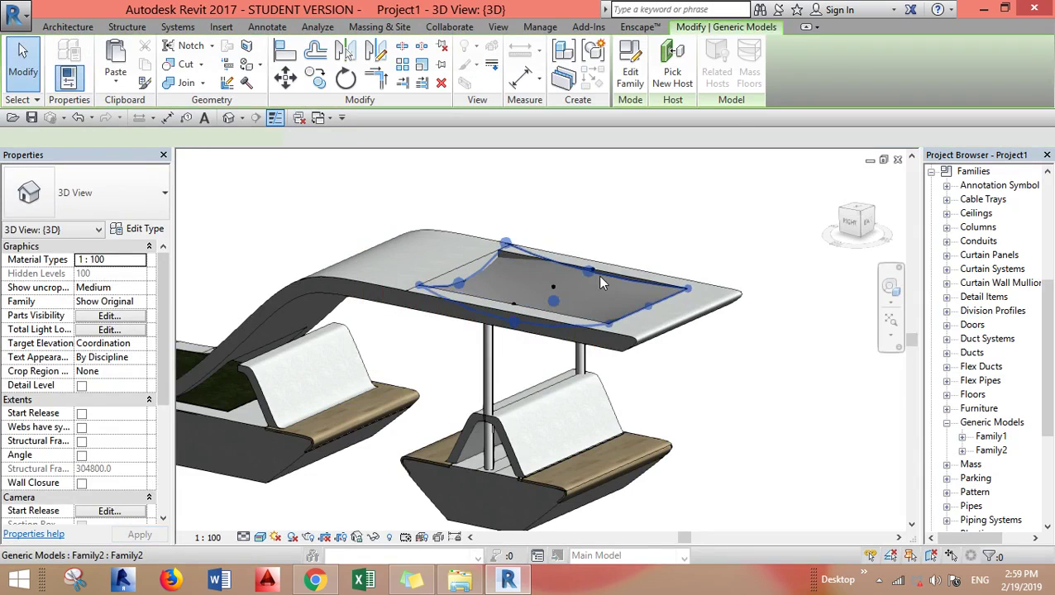
{"action": "left_click", "coordinate": [138, 231]}
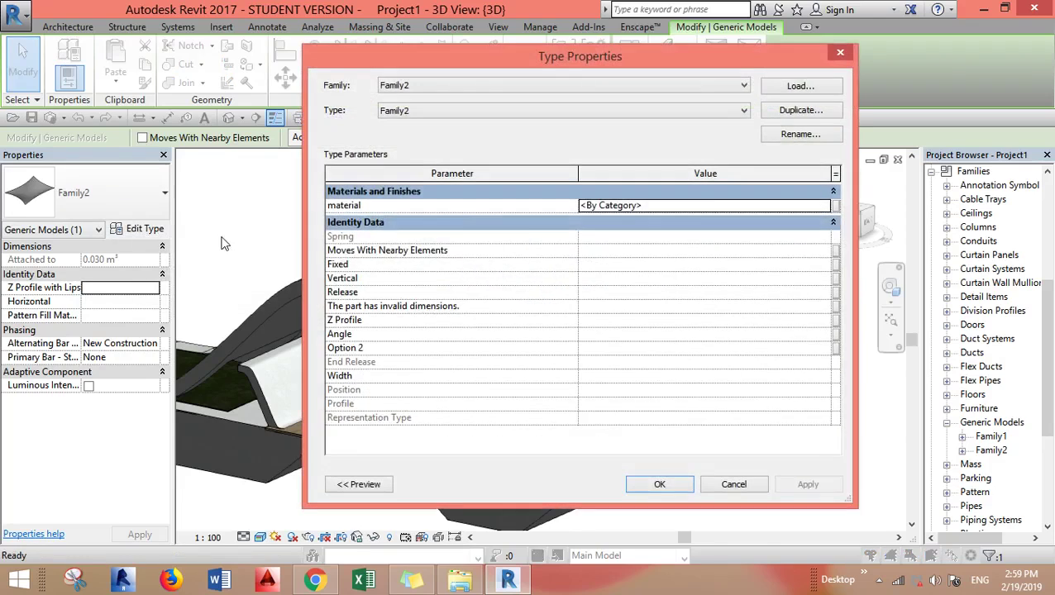
{"action": "left_click", "coordinate": [634, 205]}
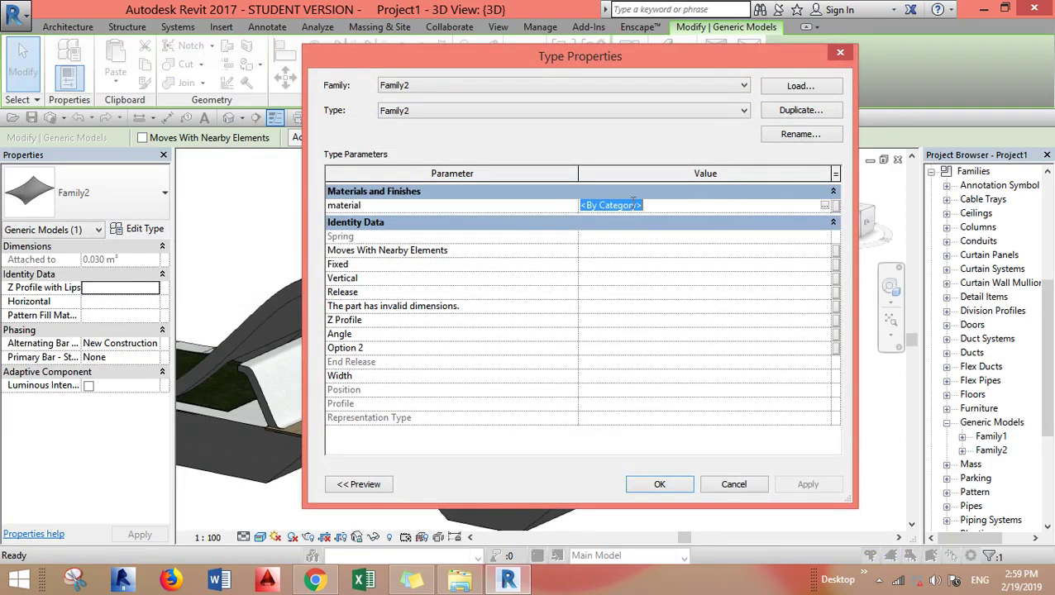
{"action": "left_click", "coordinate": [825, 206]}
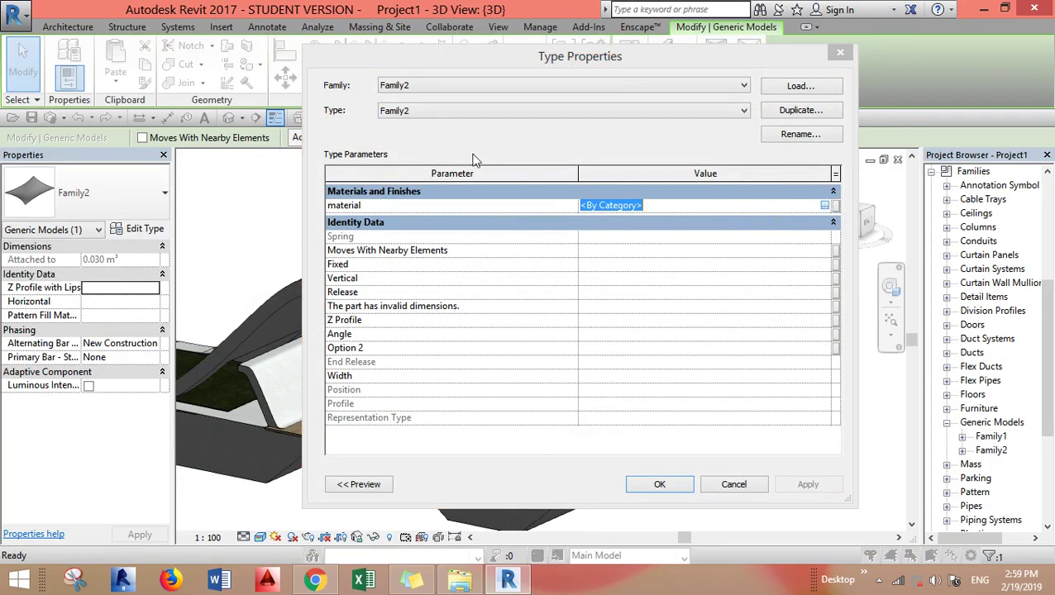
{"action": "scroll", "coordinate": [376, 237], "scroll_direction": "up", "scroll_amount": 1}
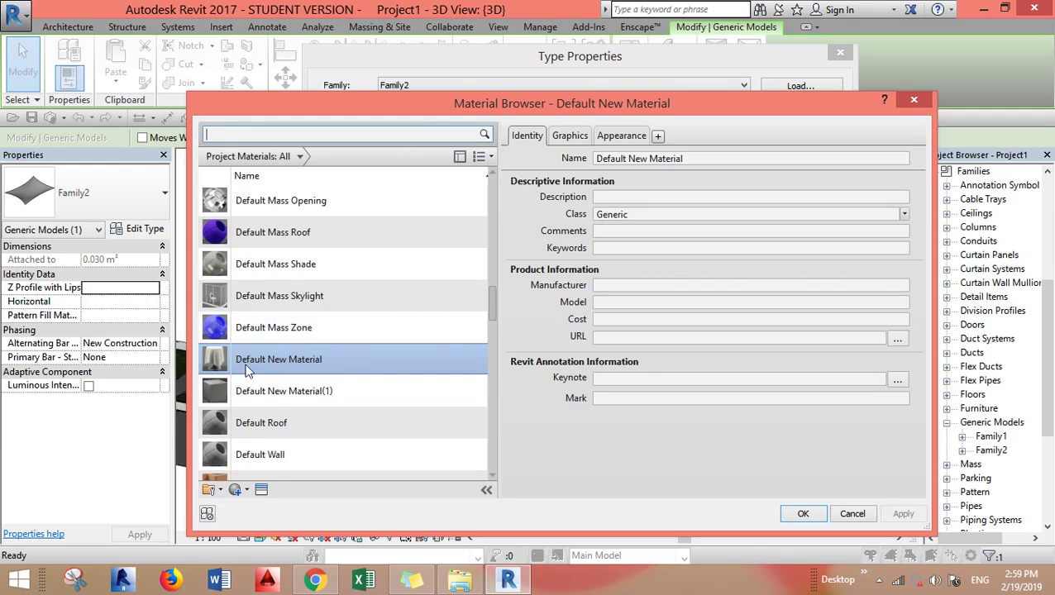
{"action": "left_click", "coordinate": [803, 515]}
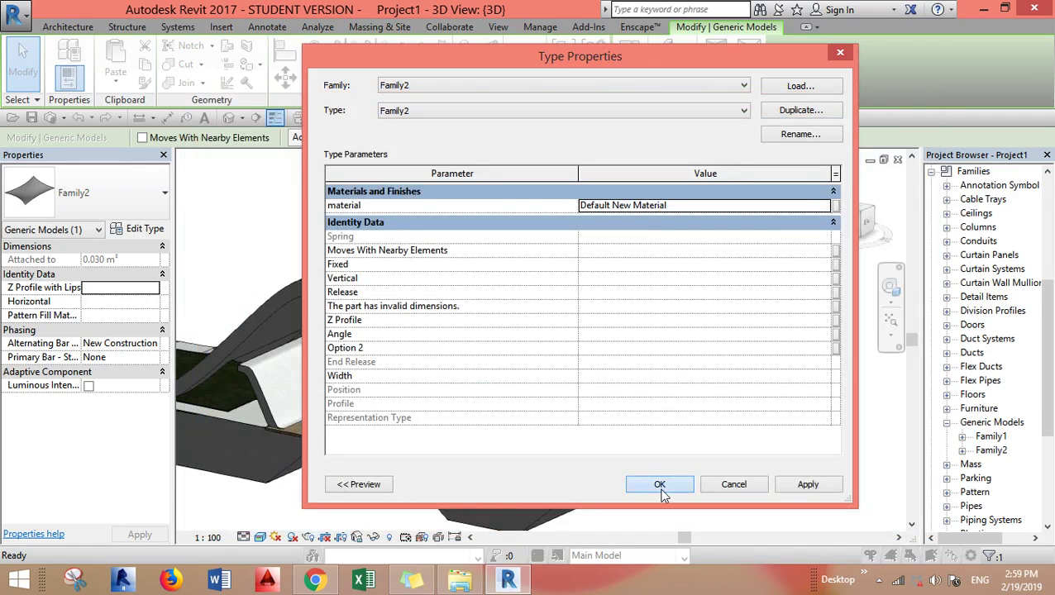
{"action": "left_click", "coordinate": [659, 484]}
{"action": "left_click", "coordinate": [733, 497]}
- Set the host of placement point 8, midway along the opening's outer short edge, to <not associated> and lower the point slightly
{"action": "scroll", "coordinate": [612, 263], "scroll_direction": "up", "scroll_amount": 3}
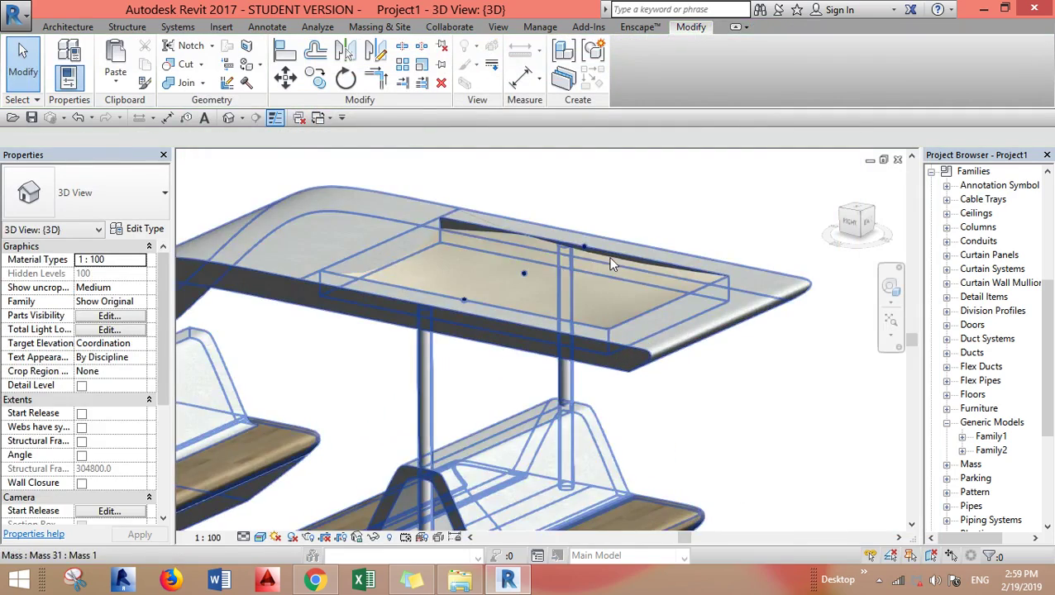
{"action": "scroll", "coordinate": [612, 261], "scroll_direction": "down", "scroll_amount": 3}
{"action": "left_click", "coordinate": [617, 263]}
{"action": "middle_click_drag", "start_coordinate": [694, 466], "coordinate": [559, 239], "text": "shift"}
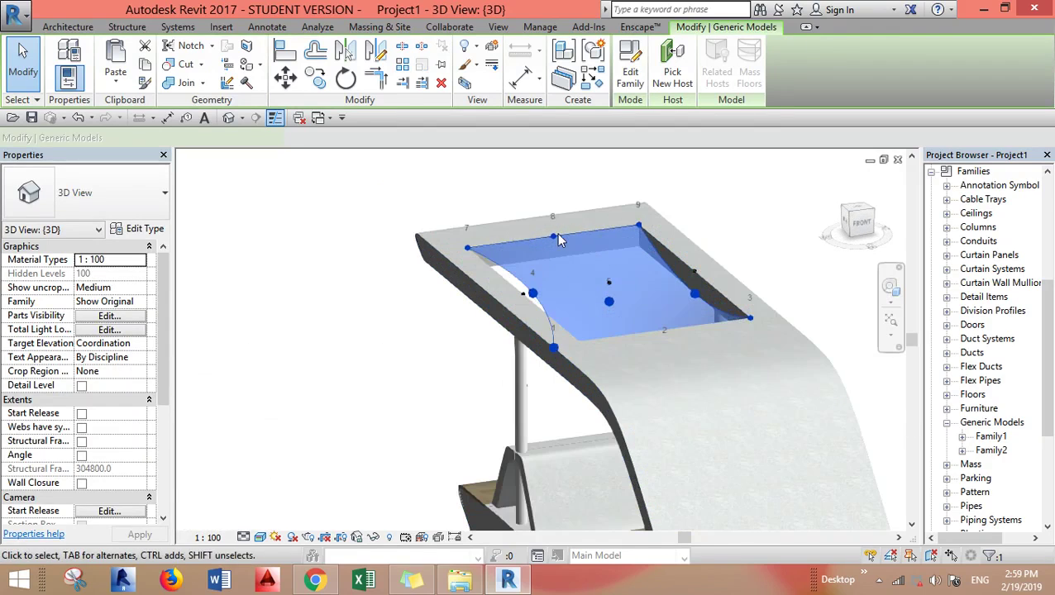
{"action": "left_click", "coordinate": [553, 237]}
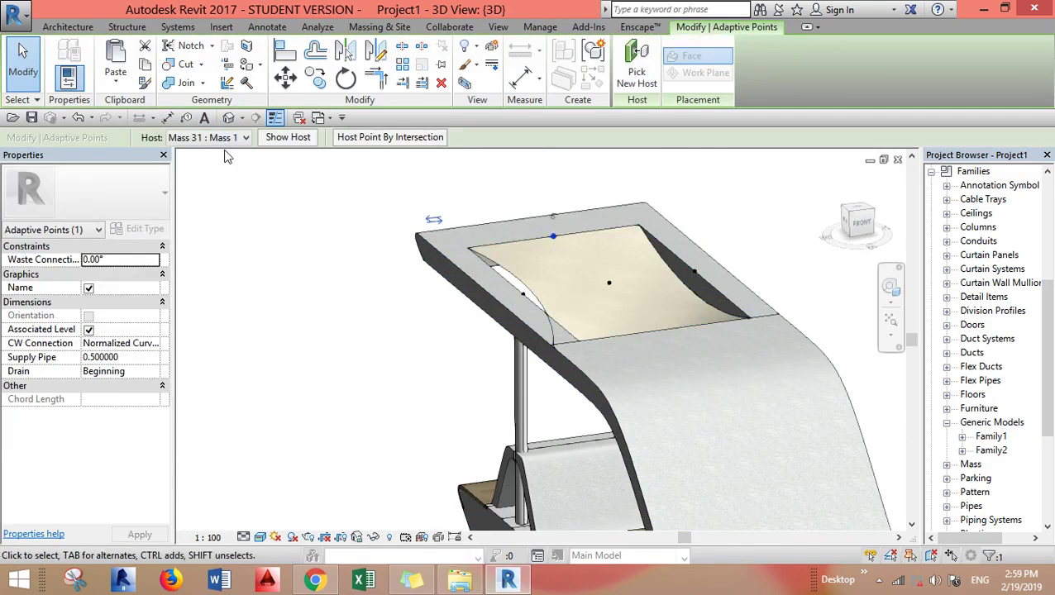
{"action": "left_click", "coordinate": [208, 137]}
{"action": "left_click", "coordinate": [197, 150]}
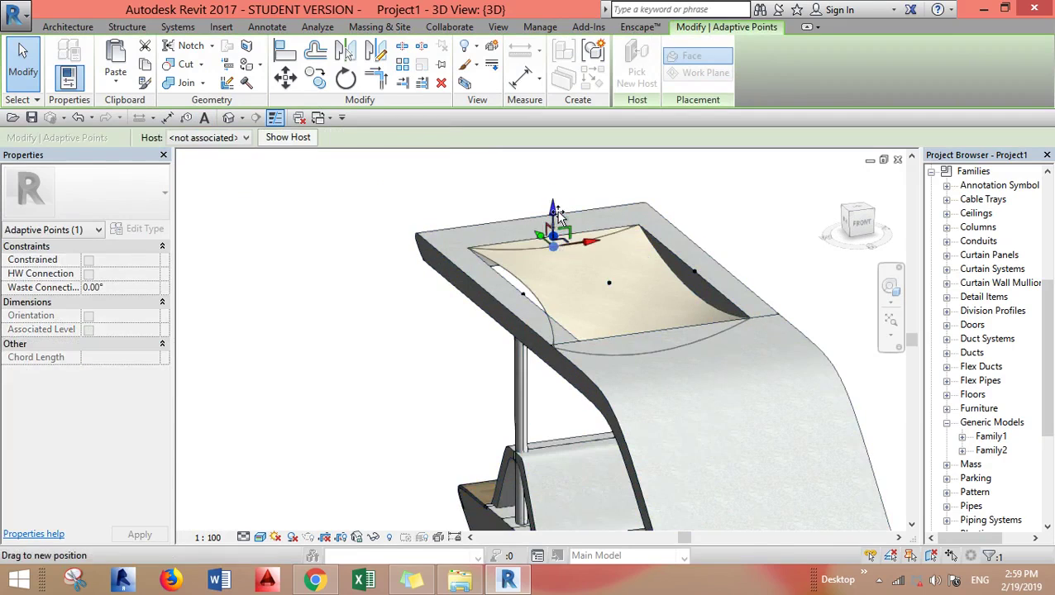
{"action": "left_click_drag", "start_coordinate": [558, 213], "coordinate": [558, 220]}
{"action": "scroll", "coordinate": [617, 365], "scroll_direction": "down", "scroll_amount": 3}
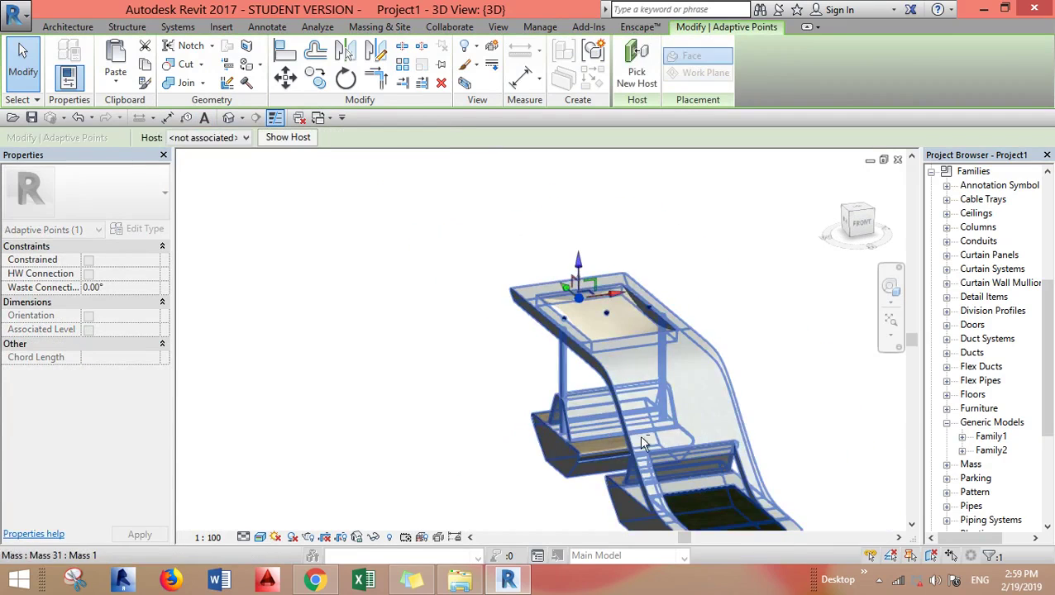
{"action": "left_click", "coordinate": [433, 467]}
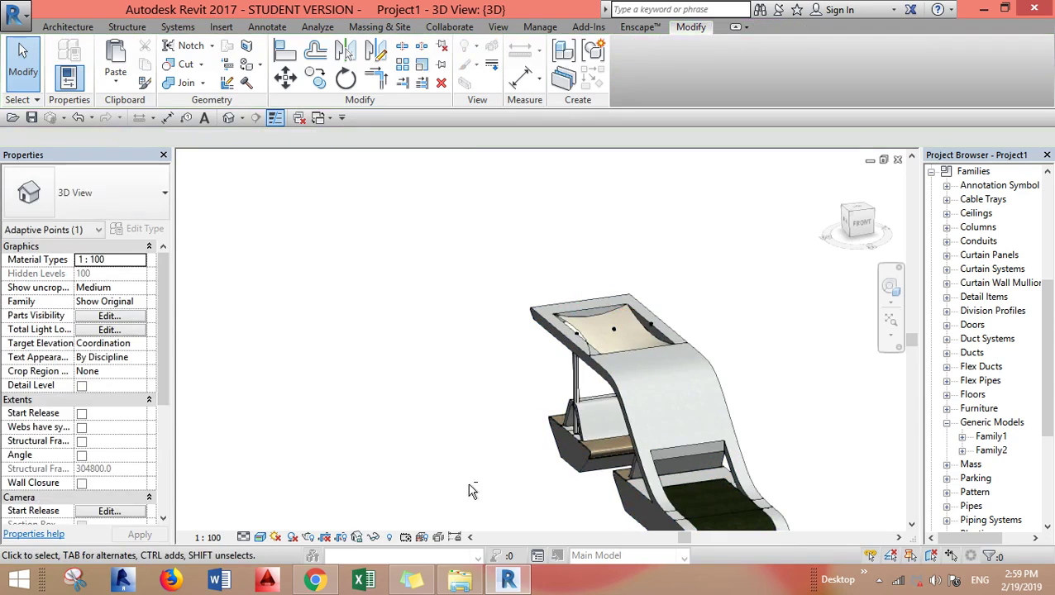
{"action": "left_click", "coordinate": [584, 450]}
{"action": "scroll", "coordinate": [495, 472], "scroll_direction": "up", "scroll_amount": 2}
{"action": "scroll", "coordinate": [495, 471], "scroll_direction": "down", "scroll_amount": 2}
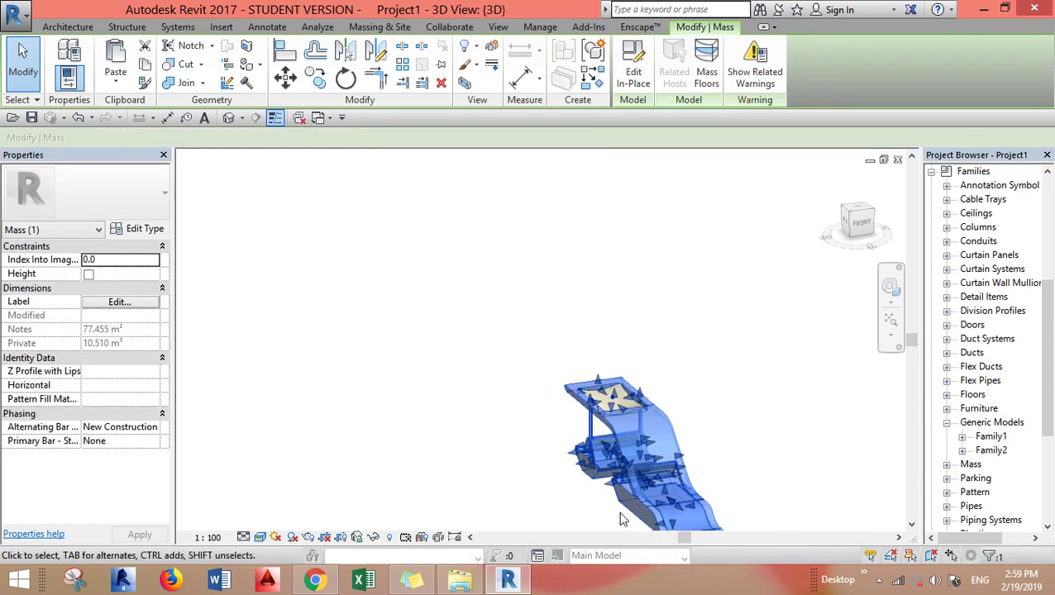
{"action": "scroll", "coordinate": [549, 506], "scroll_direction": "up", "scroll_amount": 3}
{"action": "scroll", "coordinate": [537, 496], "scroll_direction": "down", "scroll_amount": 1}
{"action": "left_click", "coordinate": [527, 483]}
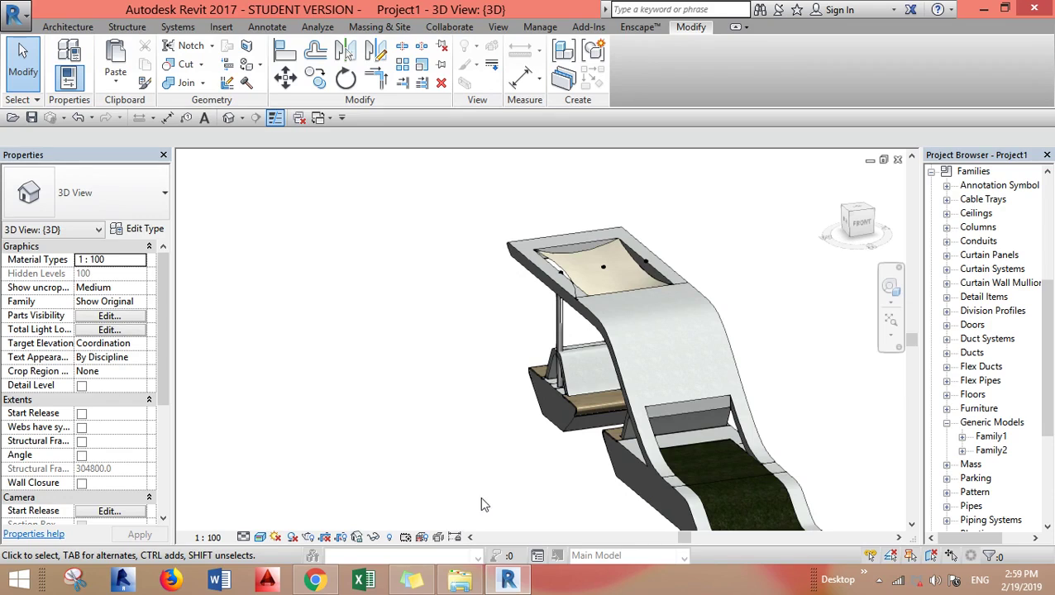
{"action": "left_click", "coordinate": [881, 581]}
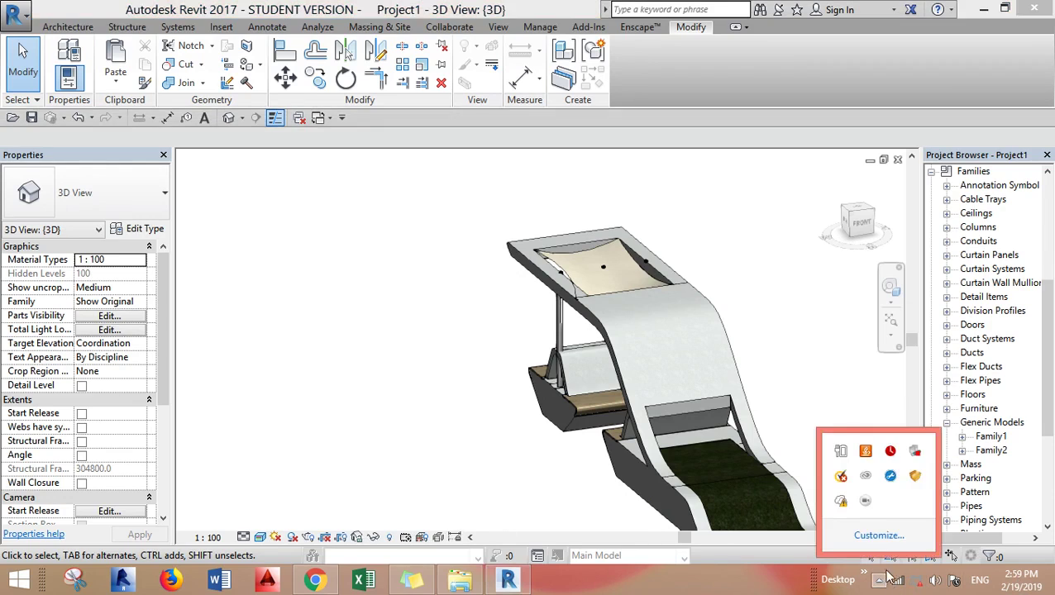